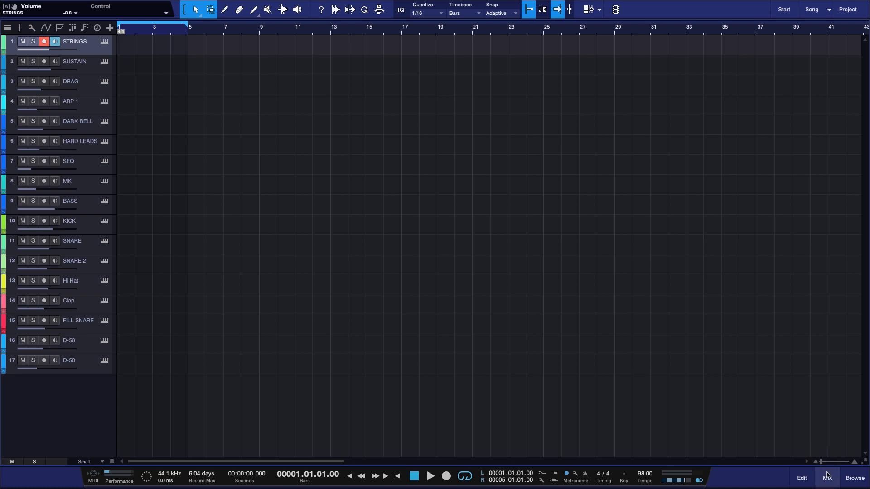
# Open the STRINGS track in the note editor and draw an empty part from bar 1 to about 2.3
pyautogui.click(802, 479)
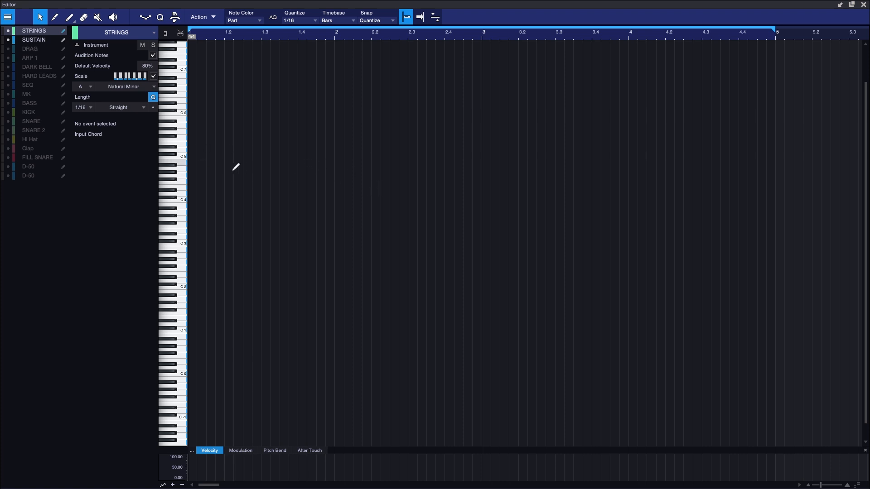
pyautogui.moveTo(190, 166); pyautogui.dragTo(775, 192)
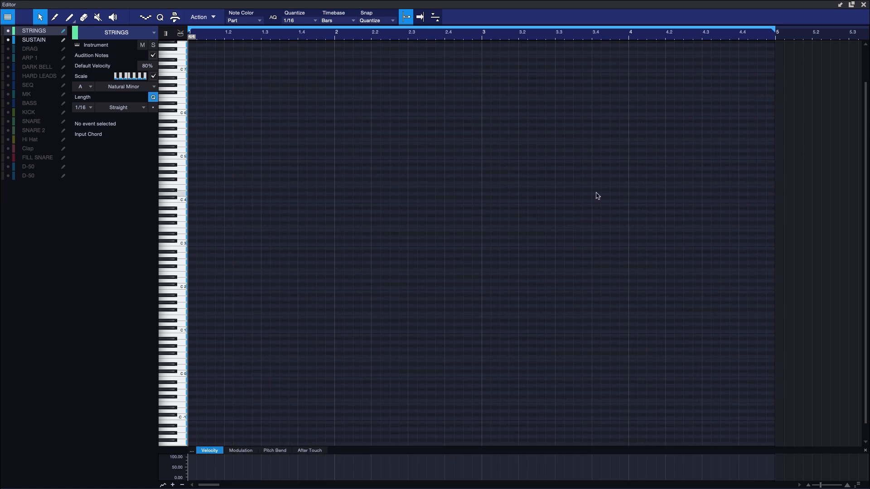
pyautogui.press('super+z')
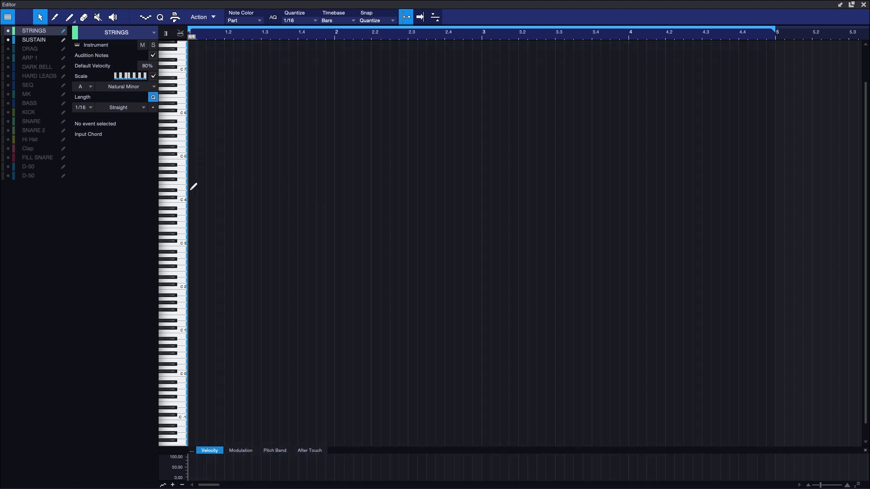
pyautogui.moveTo(192, 186); pyautogui.dragTo(404, 188)
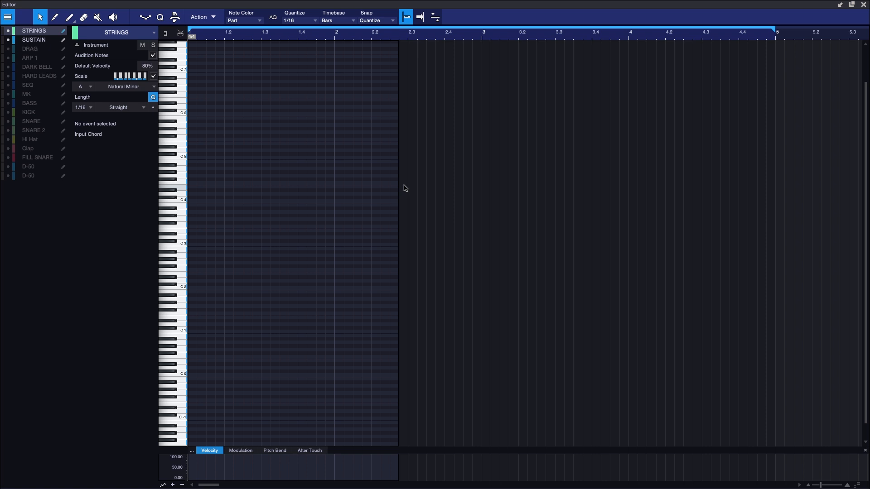
# Place a temporary note in the STRINGS part, extend it up to bar 5, and delete the note
pyautogui.click(208, 193)
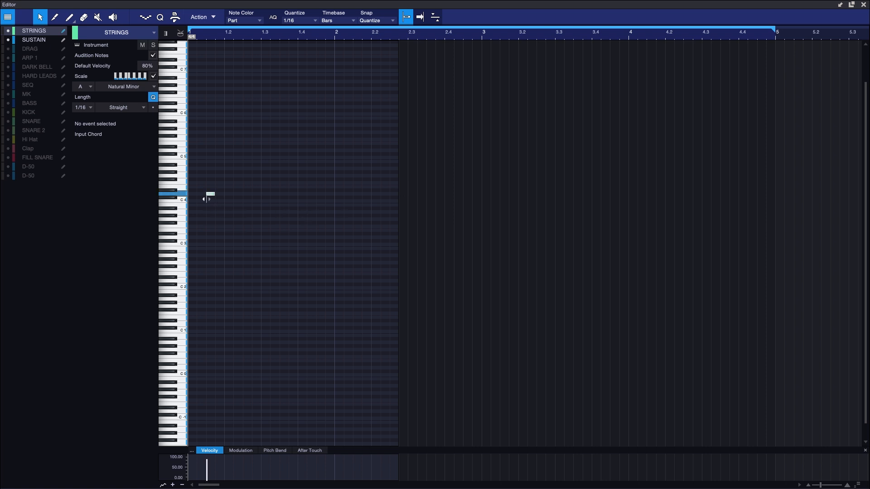
pyautogui.moveTo(213, 195); pyautogui.dragTo(737, 201)
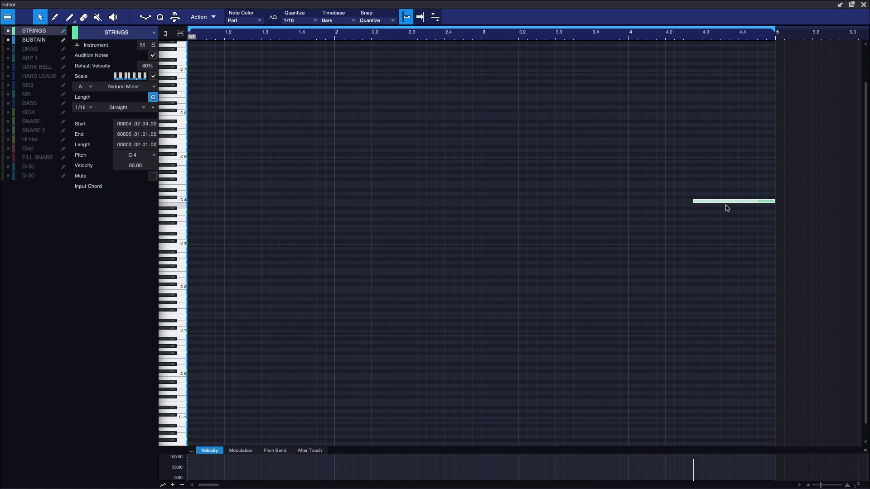
pyautogui.press('Delete')
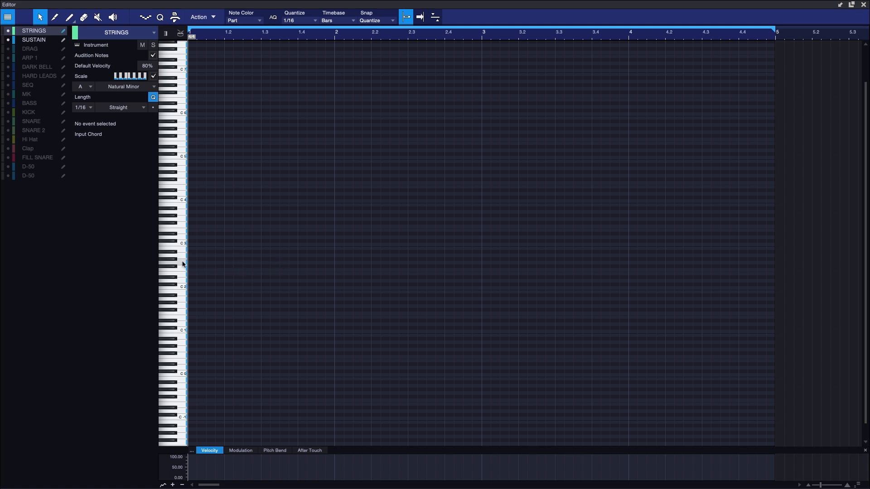
# Switch the scale off, choose A Natural Minor, and switch the scale back on
pyautogui.click(153, 76)
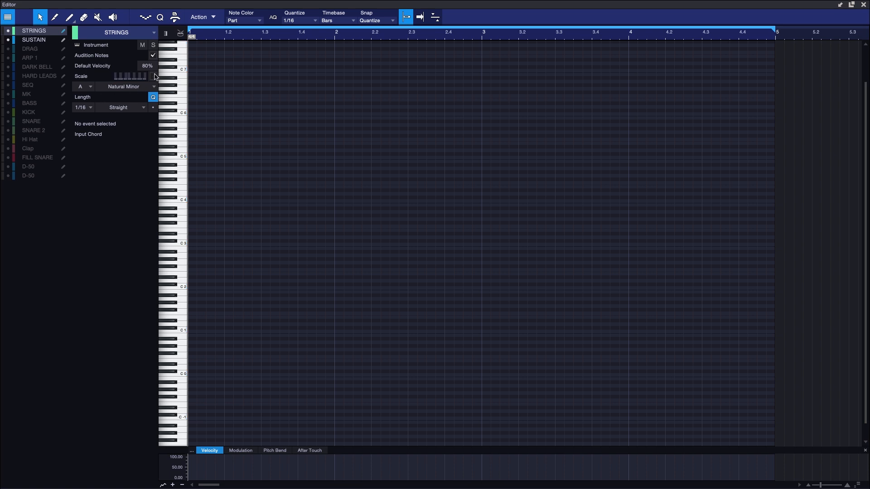
pyautogui.click(91, 86)
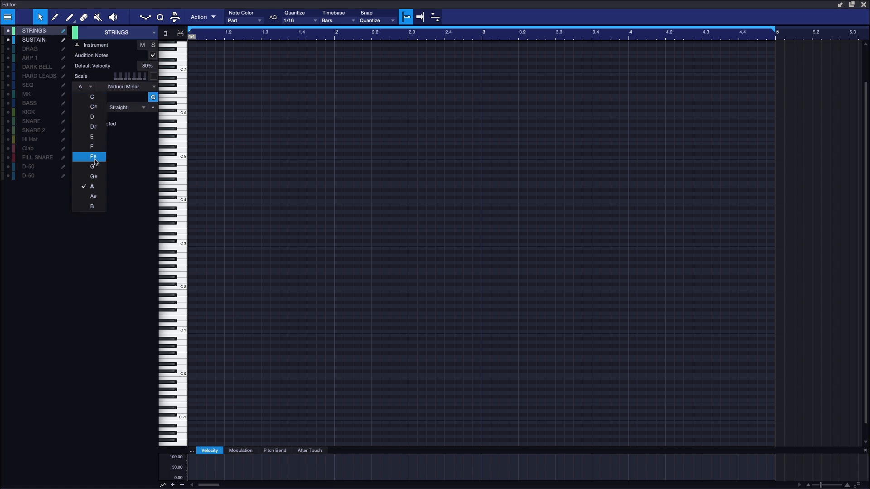
pyautogui.click(92, 187)
pyautogui.click(154, 86)
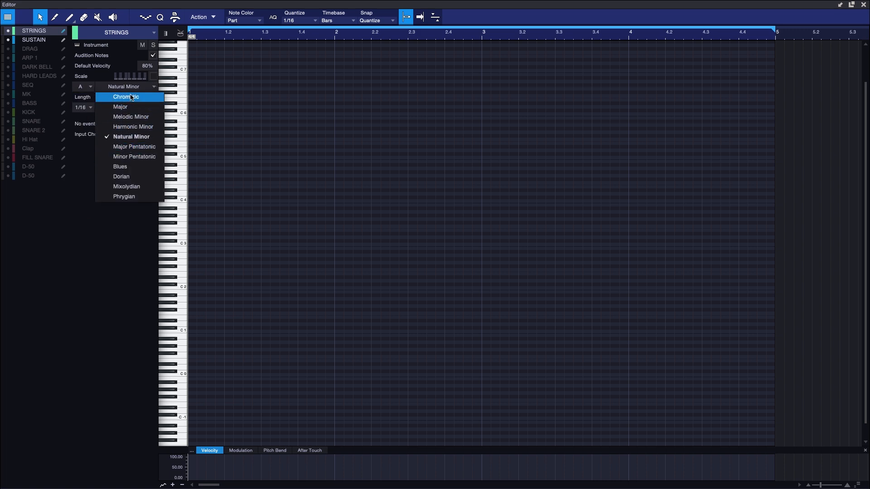
pyautogui.click(134, 136)
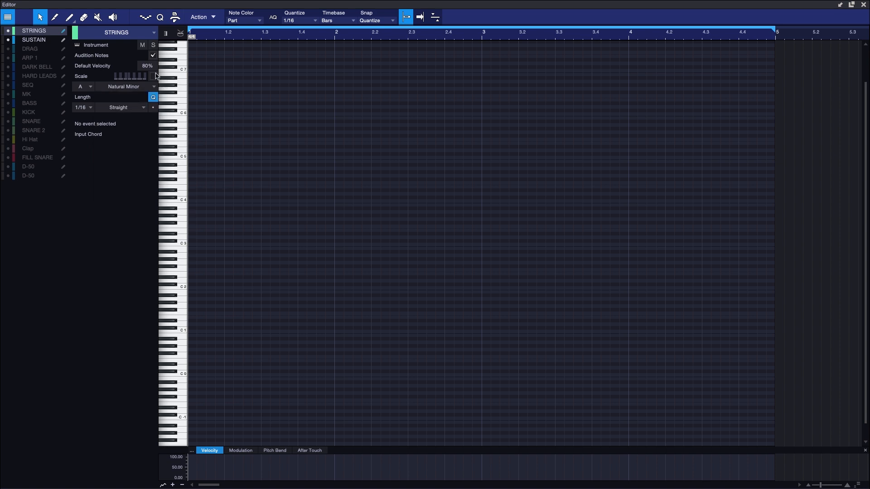
pyautogui.click(153, 75)
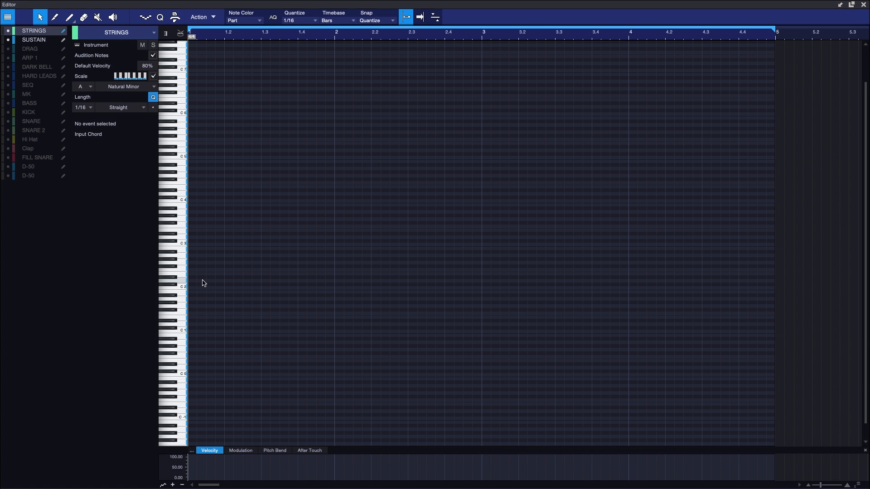
# Draw three sustained notes from bar 1: A2 for two bars, D3 for three bars, and E3 for four bars
pyautogui.doubleClick(192, 257)
pyautogui.moveTo(266, 258); pyautogui.dragTo(481, 271)
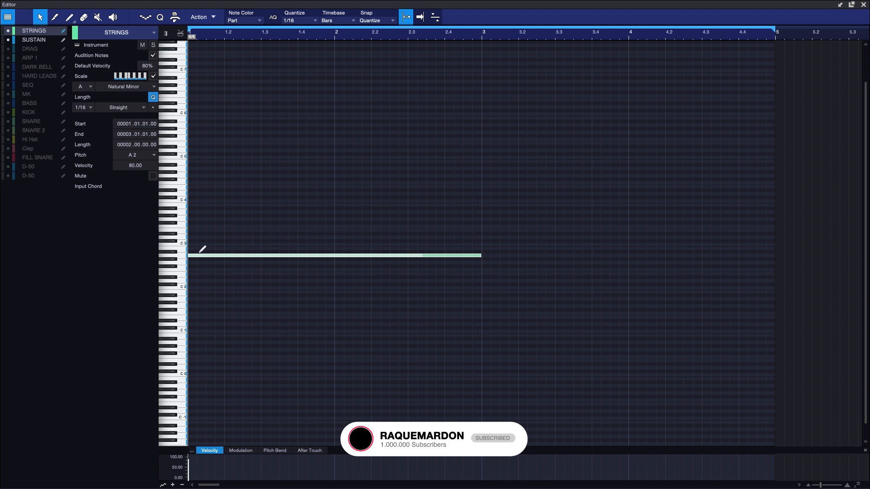
pyautogui.moveTo(190, 237); pyautogui.dragTo(628, 237)
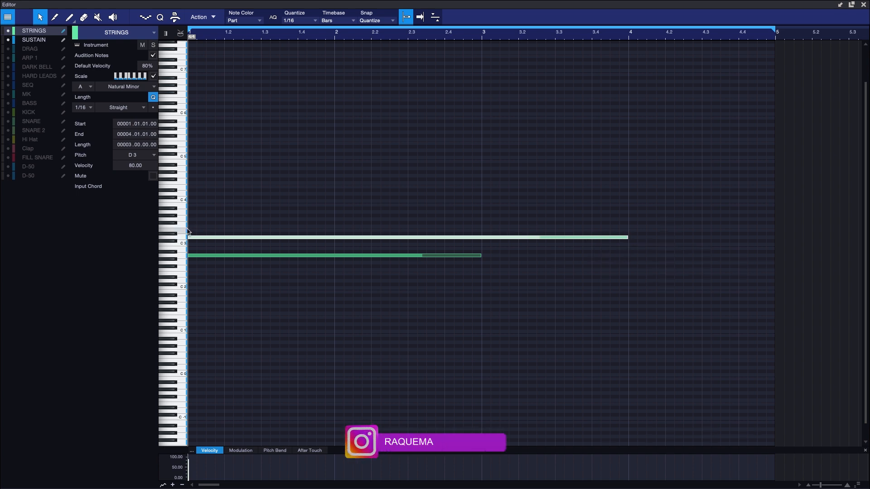
pyautogui.moveTo(190, 230)
pyautogui.mouseDown()
pyautogui.moveTo(589, 213)
pyautogui.moveTo(712, 218)
pyautogui.moveTo(777, 244)
pyautogui.mouseUp()
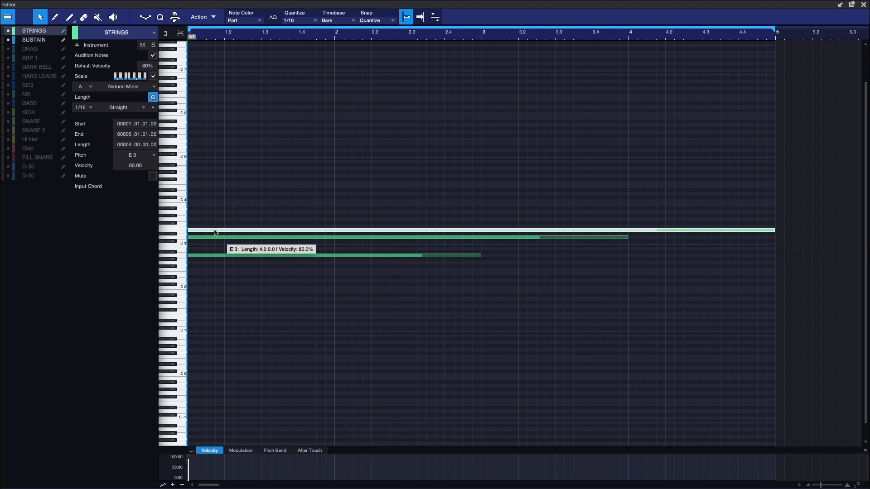
# Trim the starts of the D3 note to bar 3 and the E3 note to bar 4, and save the song
pyautogui.keyDown('shift'); pyautogui.click(196, 238); pyautogui.keyUp('shift')
pyautogui.moveTo(190, 230); pyautogui.dragTo(630, 233)
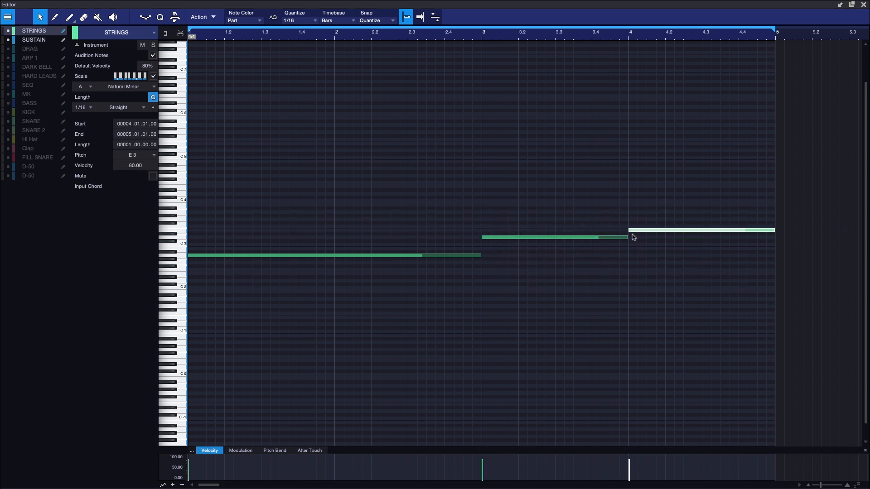
pyautogui.click(637, 254)
pyautogui.press('super+s')
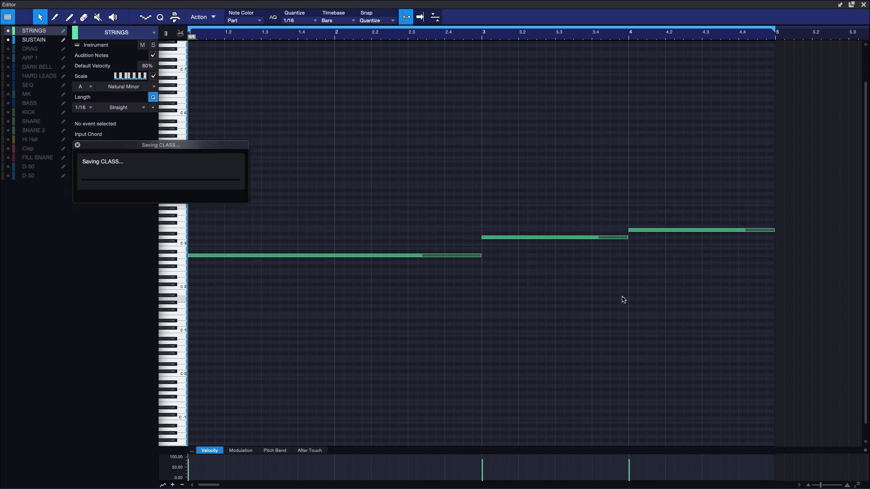
# Lower the velocity of all three notes to 55% and play the part
pyautogui.hotkey('ctrl', 'a')
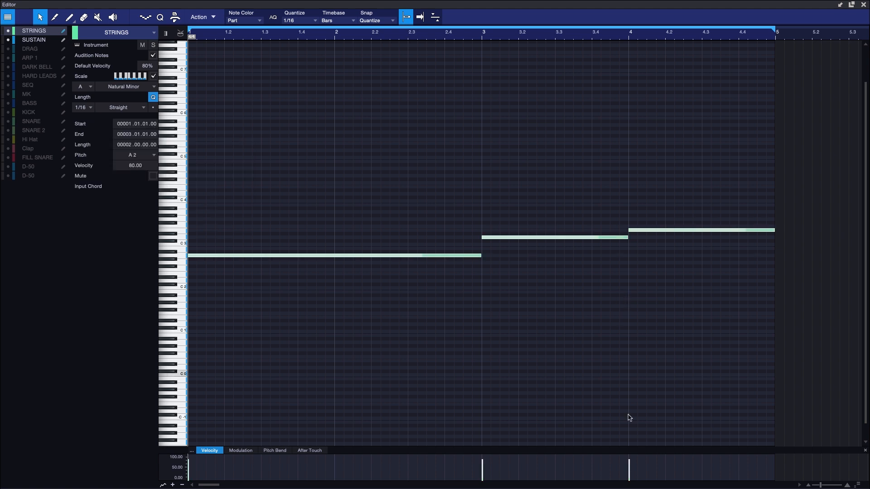
pyautogui.moveTo(629, 464); pyautogui.dragTo(629, 470)
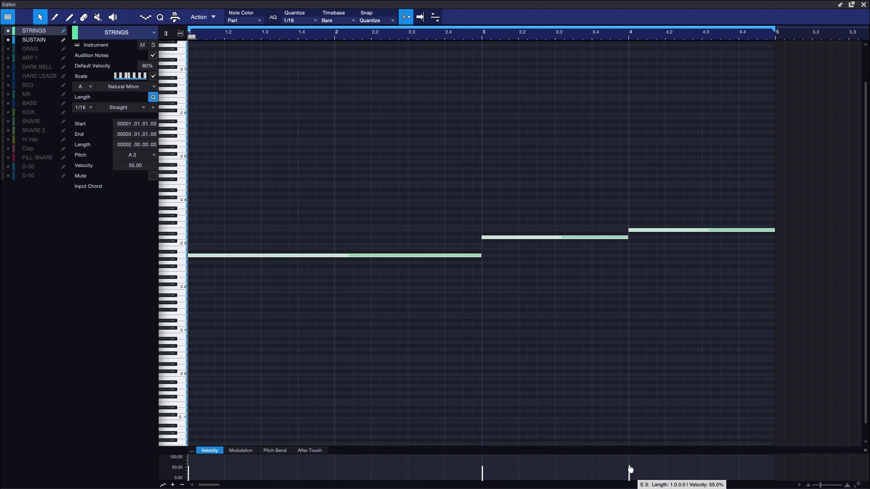
pyautogui.click(642, 383)
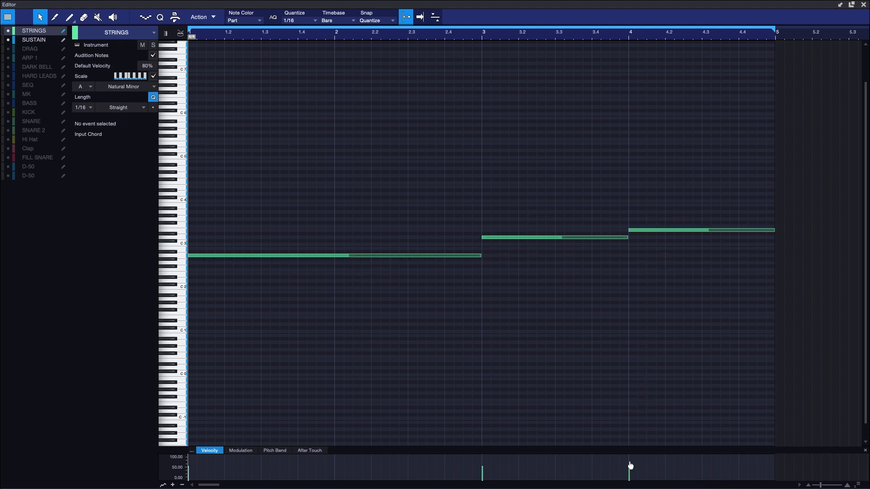
pyautogui.press('space')
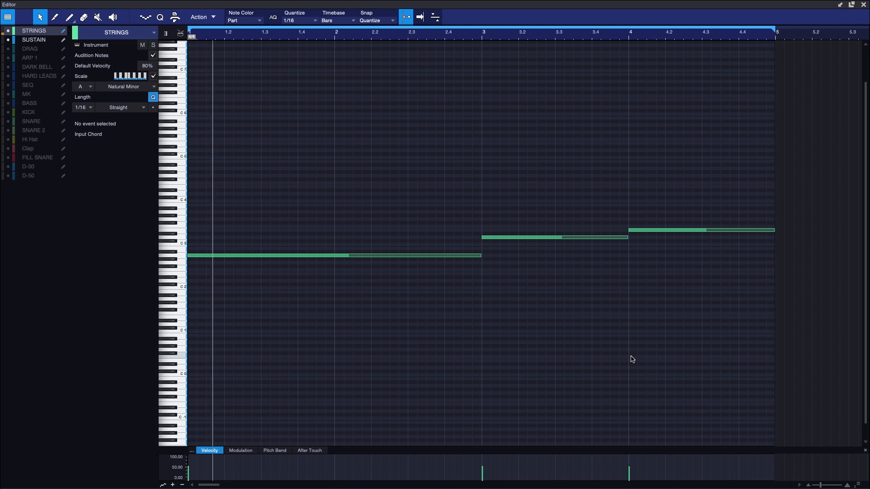
# Duplicate all three notes one octave lower, with the first at A1, and play the part
pyautogui.hotkey('ctrl', 'a')
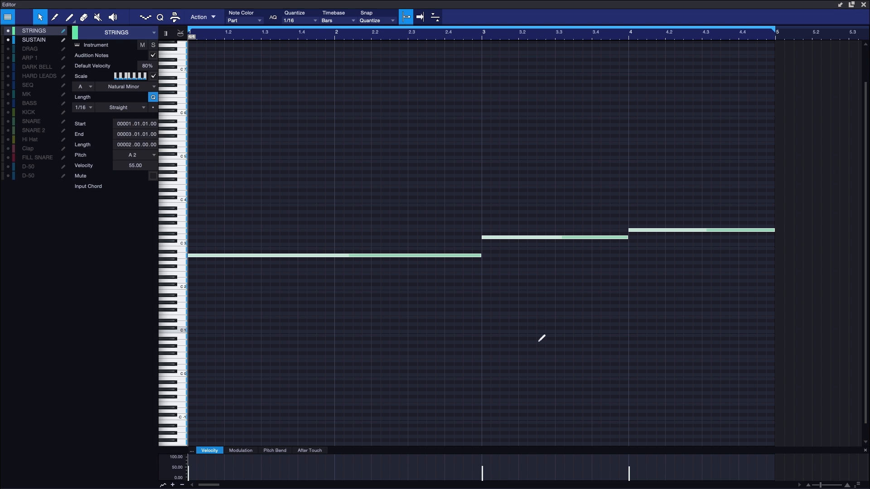
pyautogui.hotkey('shift', 'Down')
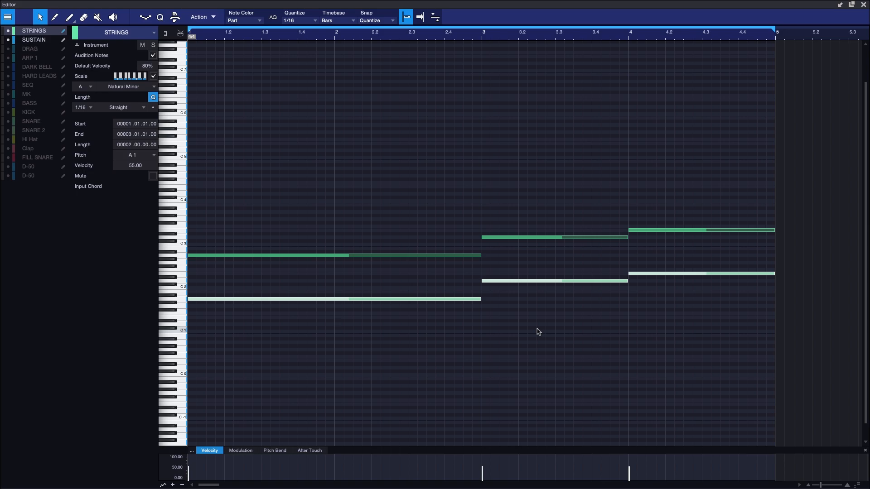
pyautogui.press('space')
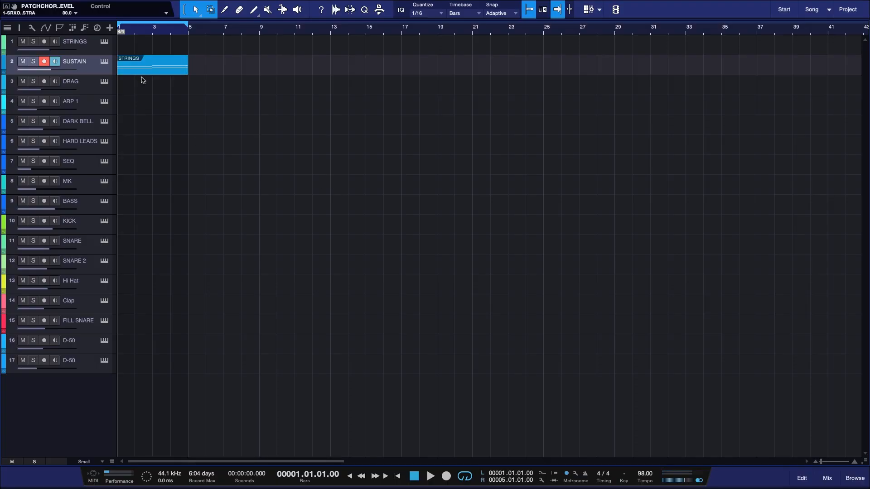
# Reopen the STRINGS track in the note editor and draw a new empty part from bar 1 to bar 5
pyautogui.click(104, 51)
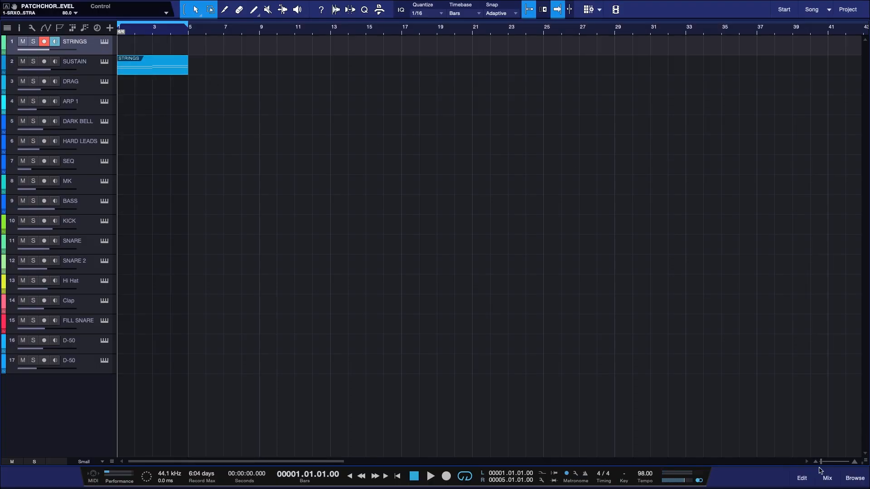
pyautogui.click(801, 479)
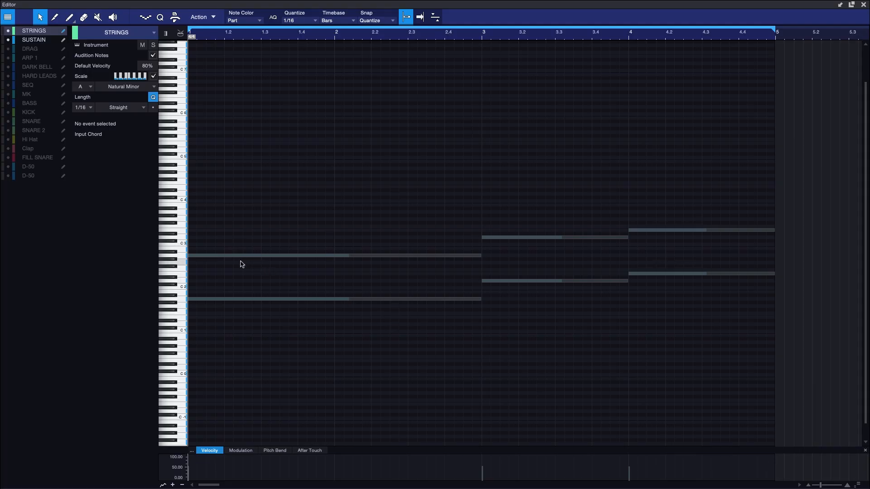
pyautogui.moveTo(190, 245)
pyautogui.mouseDown()
pyautogui.moveTo(680, 250)
pyautogui.moveTo(775, 271)
pyautogui.mouseUp()
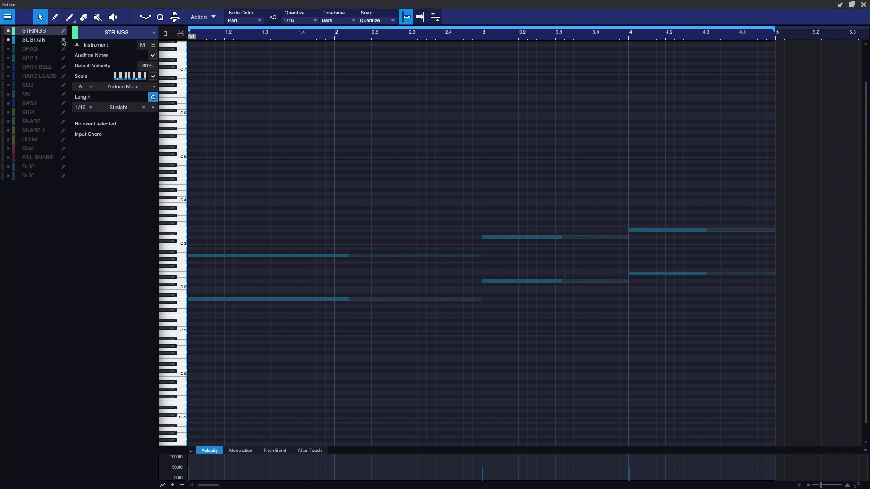
# Toggle visibility and editing of the SUSTAIN and STRINGS tracks, ending with STRINGS active and the SUSTAIN notes shown as a non-editable reference
pyautogui.click(62, 40)
pyautogui.click(63, 31)
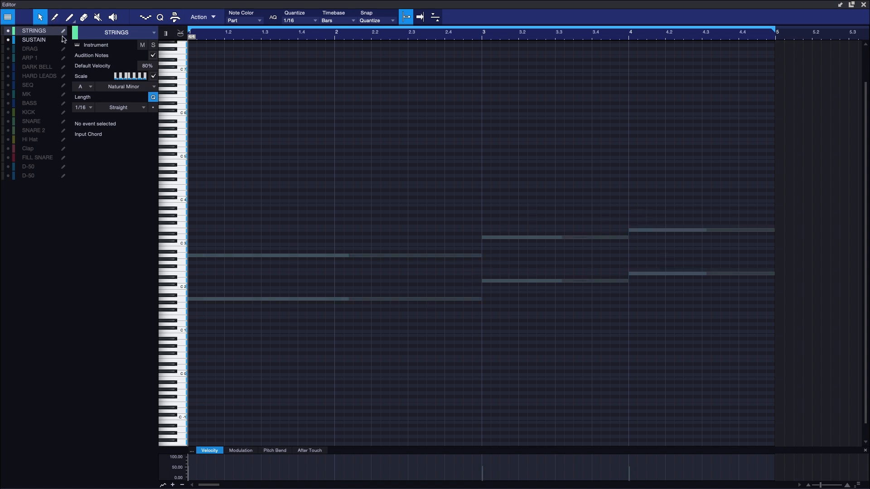
pyautogui.click(8, 39)
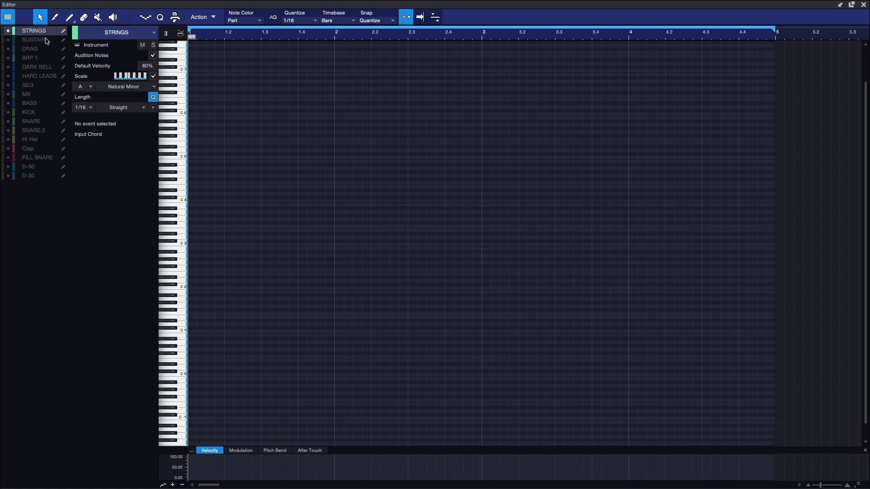
pyautogui.click(45, 40)
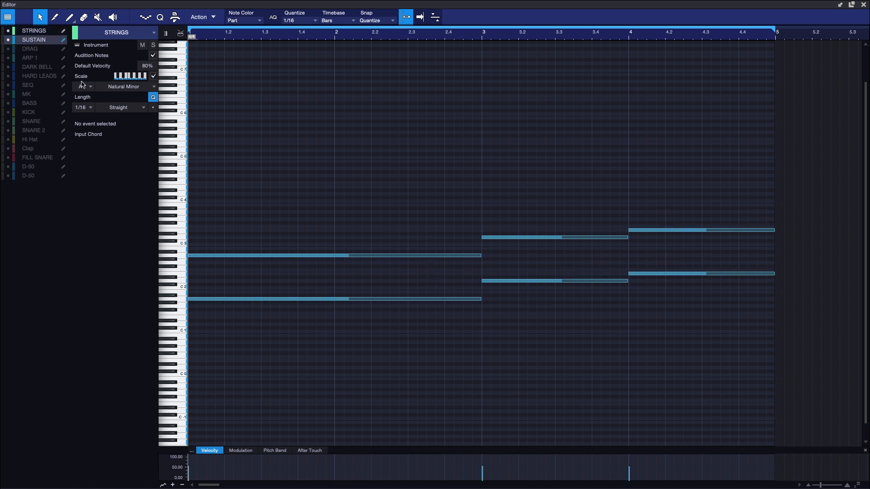
pyautogui.click(63, 40)
pyautogui.click(63, 41)
pyautogui.click(63, 40)
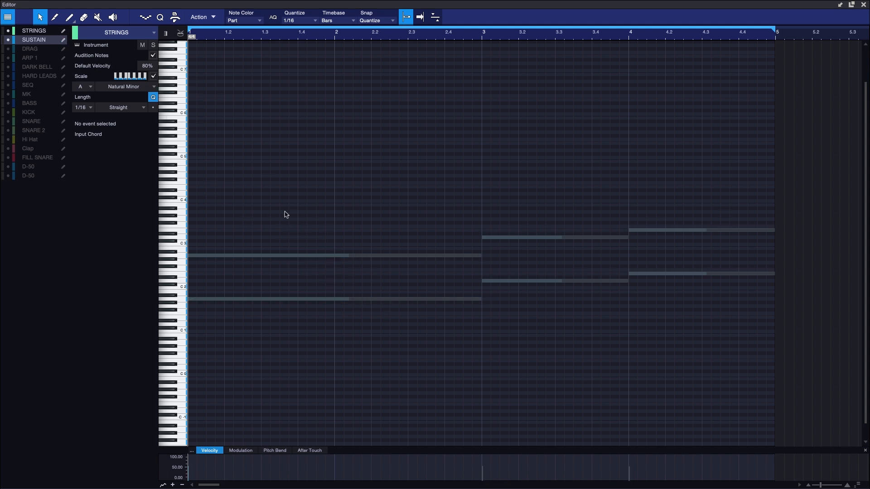
pyautogui.click(31, 30)
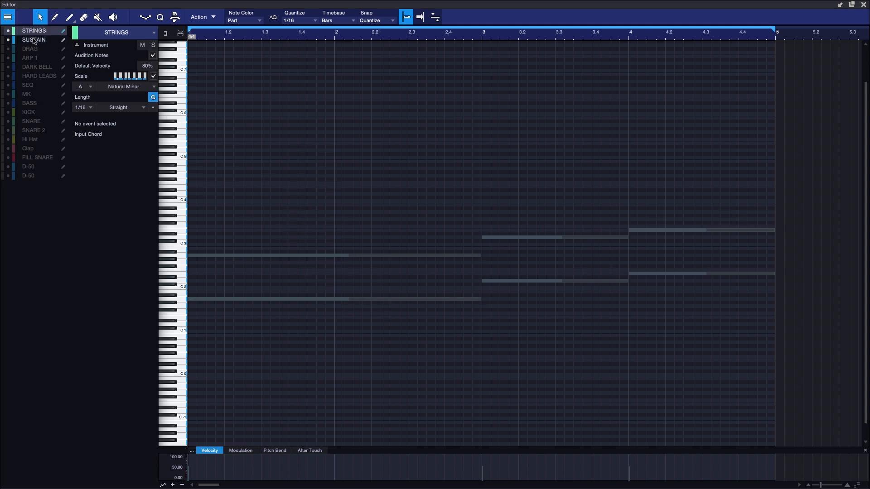
# Draw five sixteenth notes at A2 in bar 1 of STRINGS, starting at 1.1.1, 1.1.4, 1.2.3, 1.3.3 and 1.4.1
pyautogui.click(192, 255)
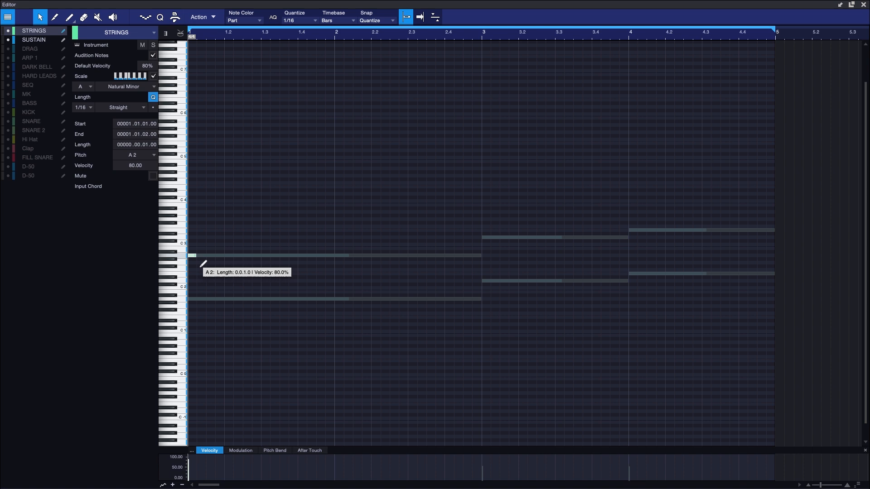
pyautogui.click(219, 256)
pyautogui.click(247, 256)
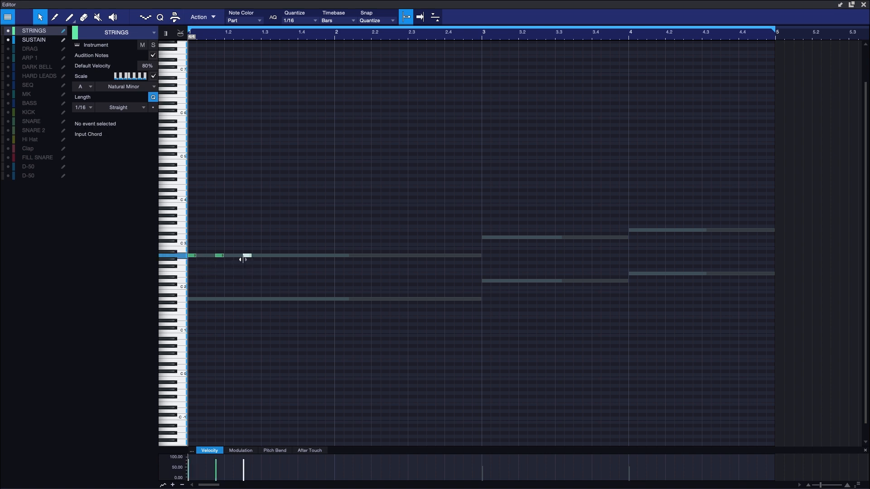
pyautogui.click(274, 256)
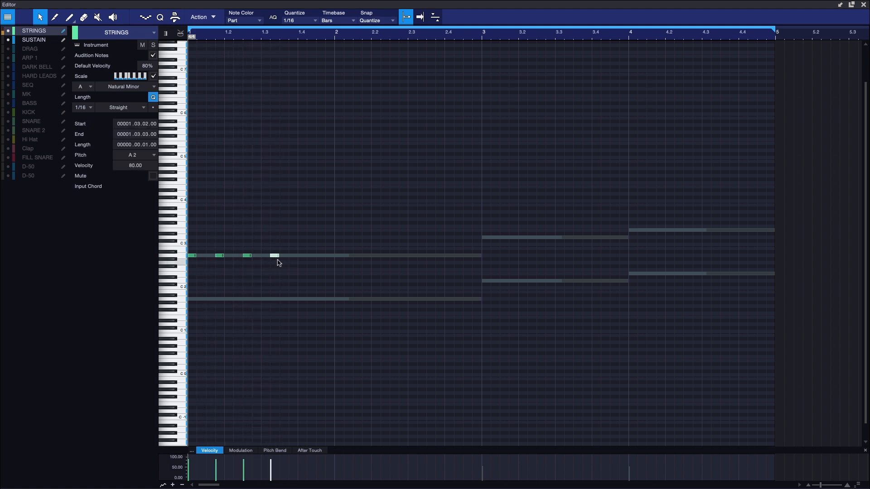
pyautogui.moveTo(276, 256); pyautogui.dragTo(290, 256)
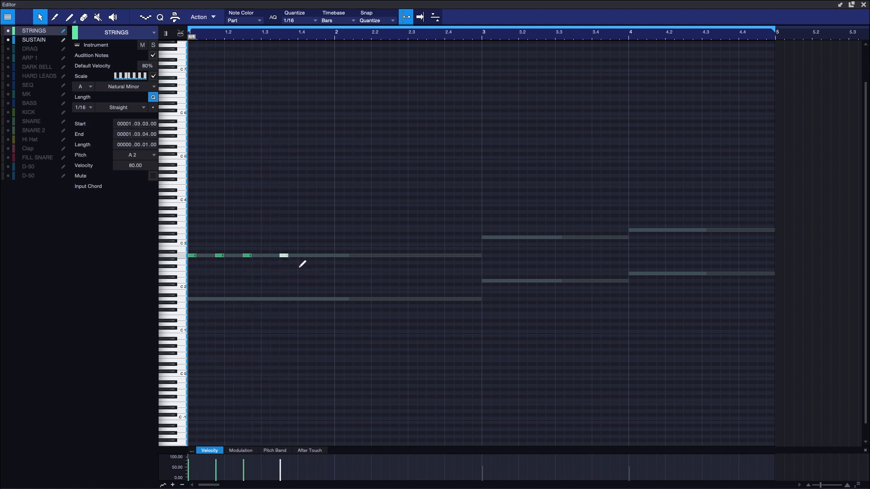
pyautogui.click(301, 256)
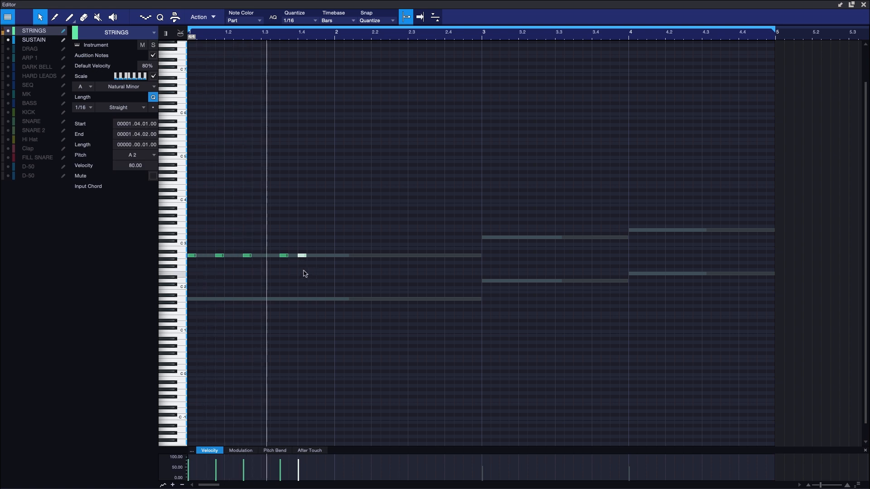
# Duplicate the five-note A2 rhythm from bar 1 into bar 2 and play the part
pyautogui.moveTo(324, 247); pyautogui.dragTo(171, 267)
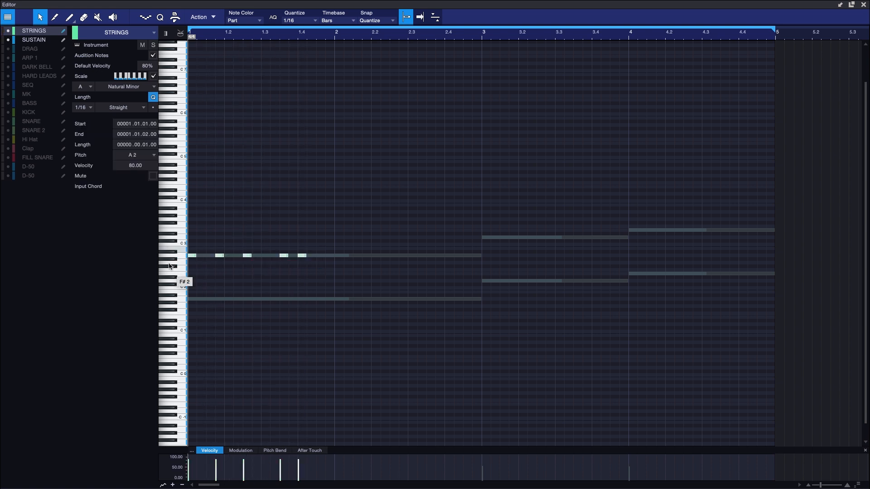
pyautogui.press('d')
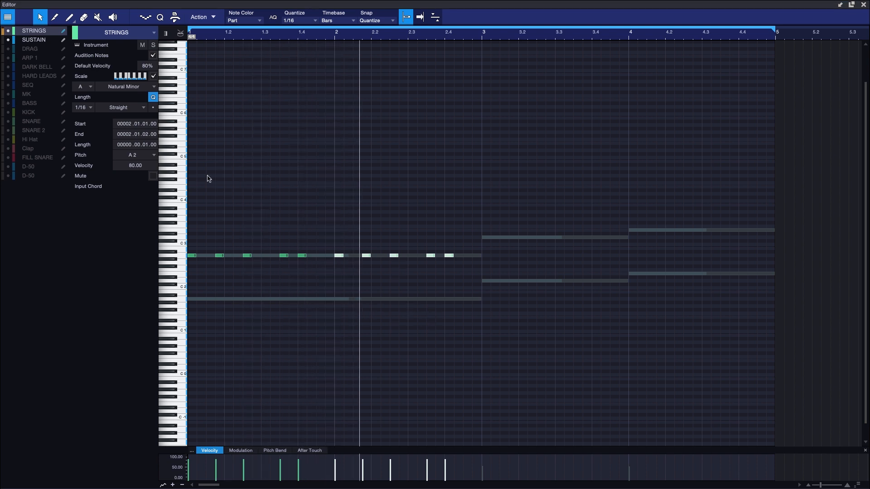
pyautogui.press('space')
# Copy the rhythm to D3 in bar 3 and E3 in bar 4, adding an extra E3 sixteenth at 4.4.3
pyautogui.moveTo(462, 267); pyautogui.dragTo(486, 238)
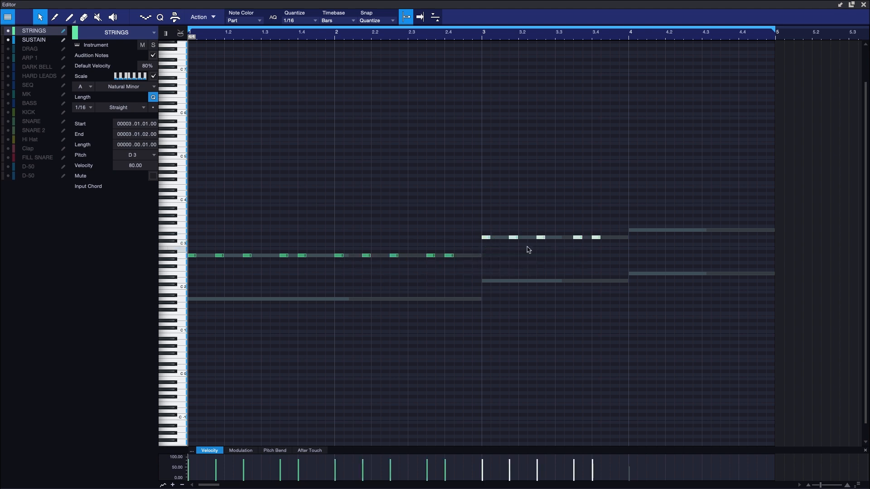
pyautogui.click(612, 234)
pyautogui.moveTo(620, 227)
pyautogui.mouseDown()
pyautogui.moveTo(477, 252)
pyautogui.moveTo(486, 238)
pyautogui.moveTo(632, 235)
pyautogui.moveTo(633, 228)
pyautogui.mouseUp()
pyautogui.click(683, 245)
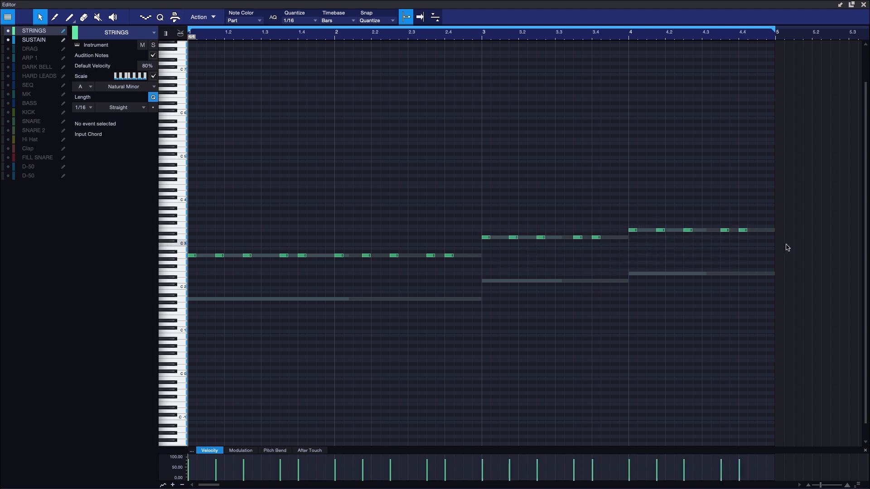
pyautogui.click(761, 231)
pyautogui.press('space')
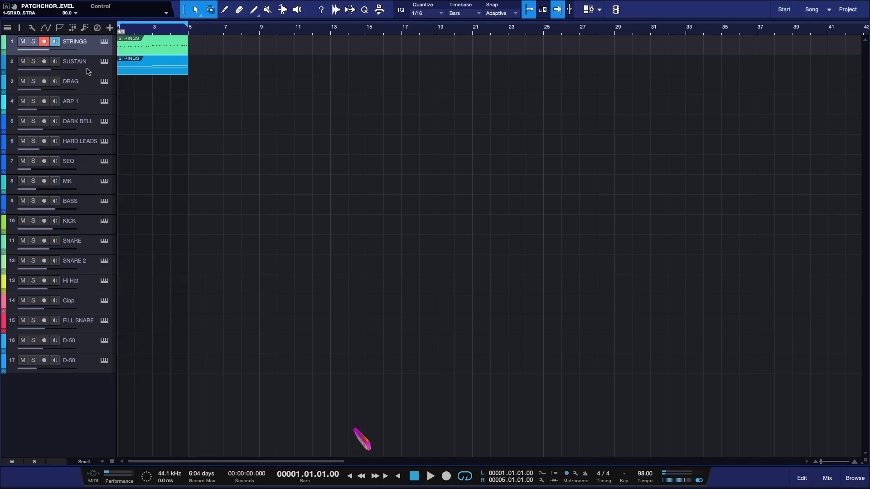
# Lower the SUSTAIN track's volume to -14.6 and play the arrangement
pyautogui.click(73, 72)
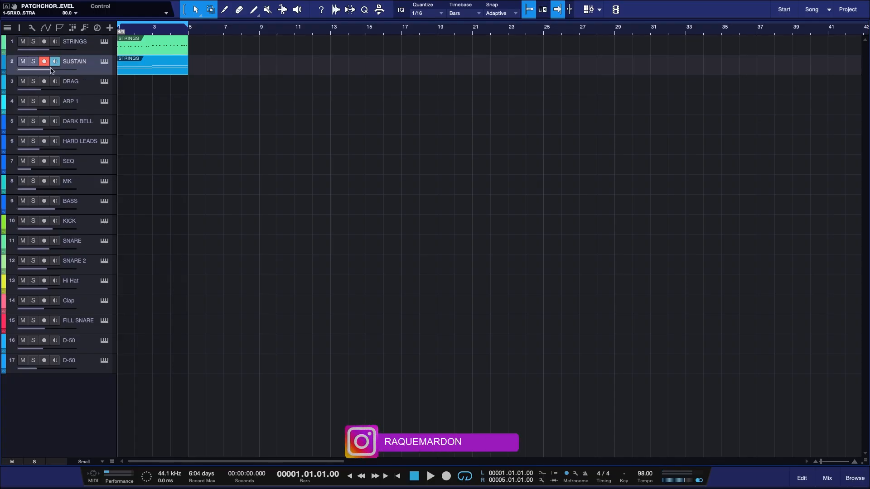
pyautogui.moveTo(51, 71); pyautogui.dragTo(45, 71)
pyautogui.press('space')
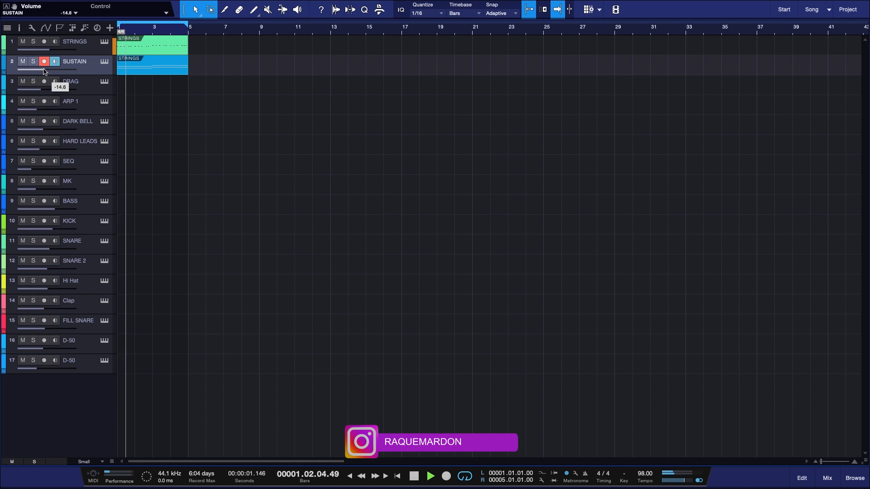
pyautogui.press('space')
# Reopen STRINGS in the note editor, stack copies of the A2 notes in bars 1 and 2 at C3 and E3, and play
pyautogui.press('Up')
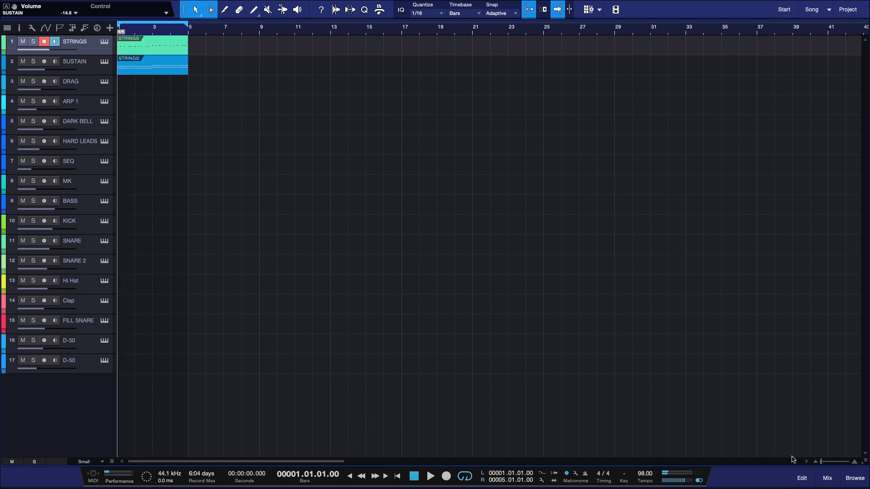
pyautogui.click(802, 478)
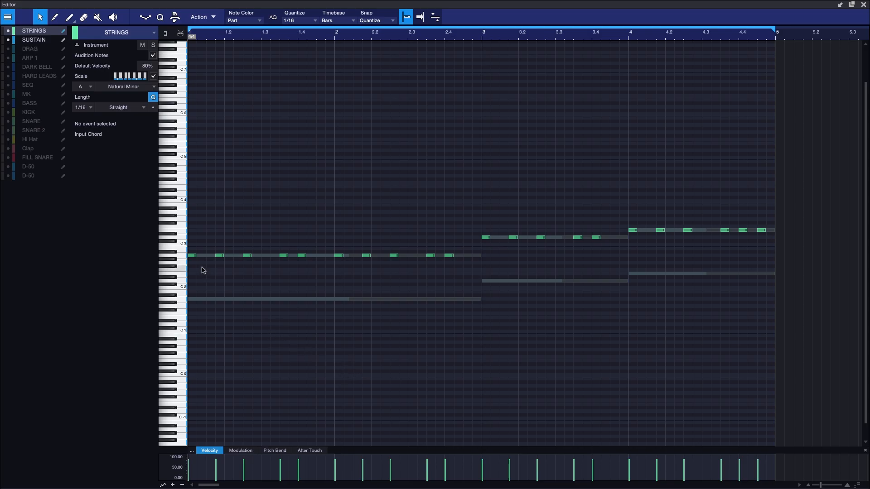
pyautogui.click(183, 256)
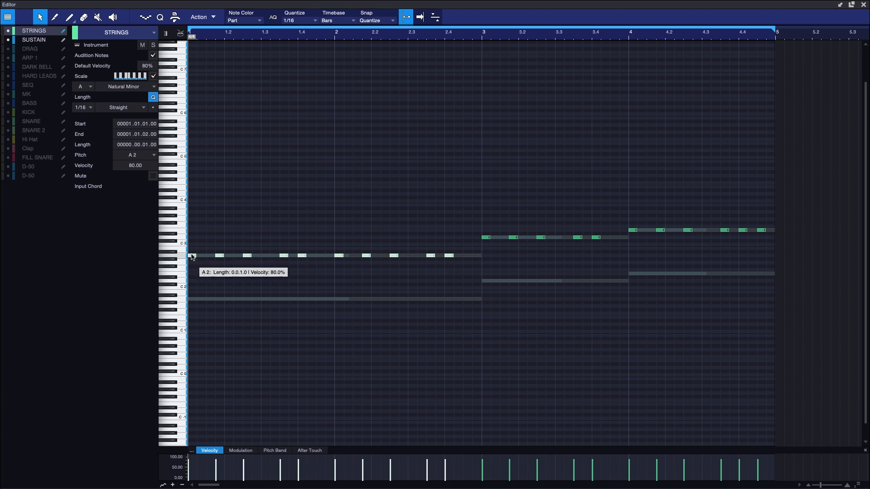
pyautogui.moveTo(192, 257); pyautogui.dragTo(194, 245)
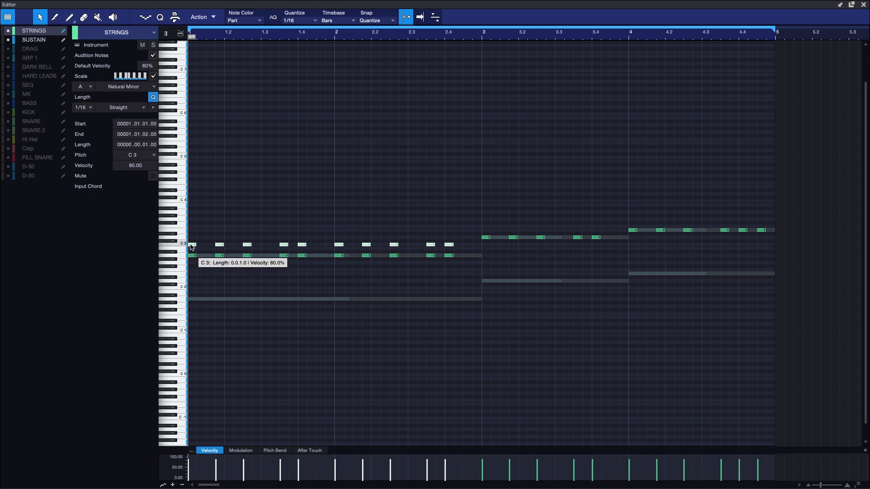
pyautogui.moveTo(192, 246); pyautogui.dragTo(192, 233)
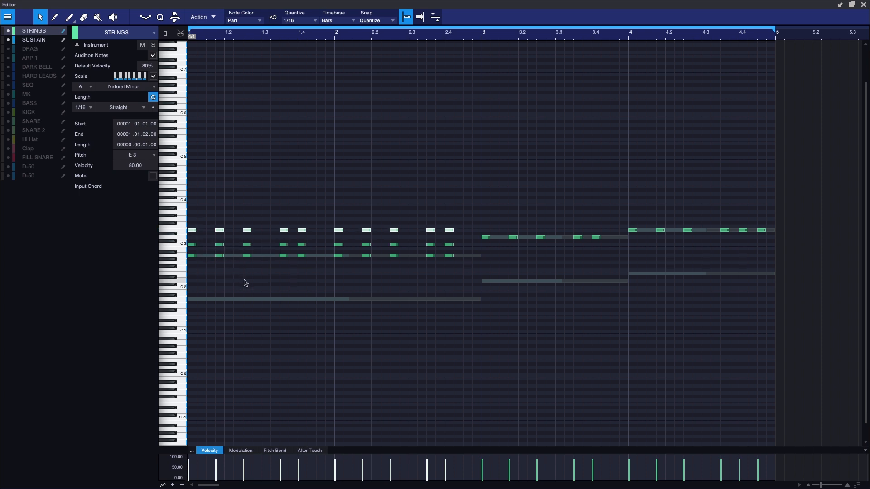
pyautogui.press('space')
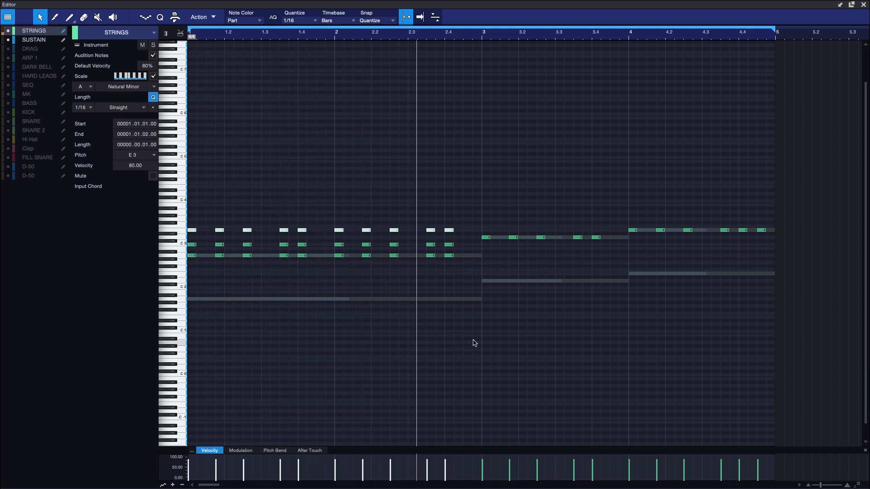
pyautogui.press('space')
# Stack copies of the D3 notes in bar 3 at F3 and A3, and play the part
pyautogui.click(490, 256)
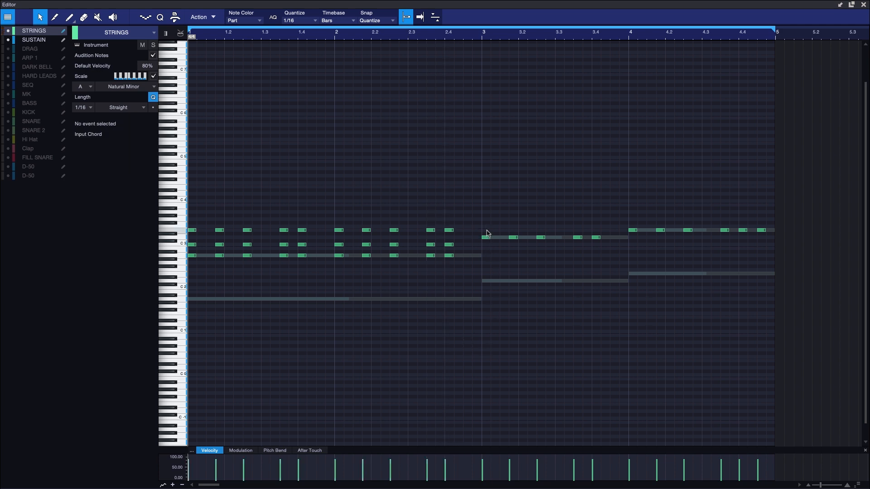
pyautogui.moveTo(481, 229); pyautogui.dragTo(621, 247)
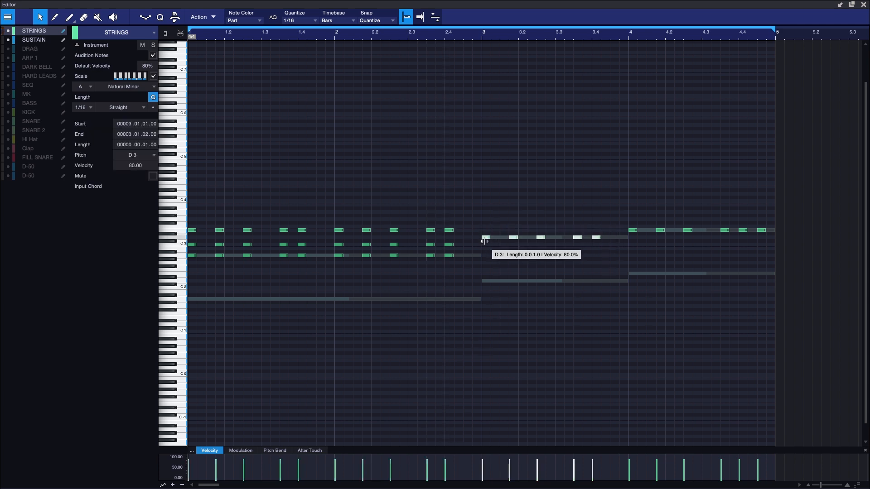
pyautogui.click(486, 230)
pyautogui.moveTo(485, 229); pyautogui.dragTo(485, 211)
pyautogui.press('space')
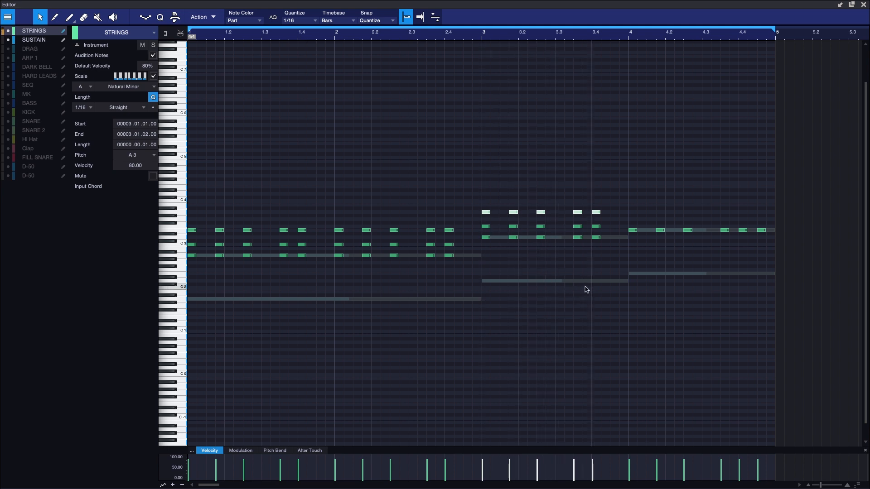
pyautogui.press('space')
# Stack copies of the E3 notes in bar 4 at G3 and B3
pyautogui.moveTo(626, 220); pyautogui.dragTo(779, 244)
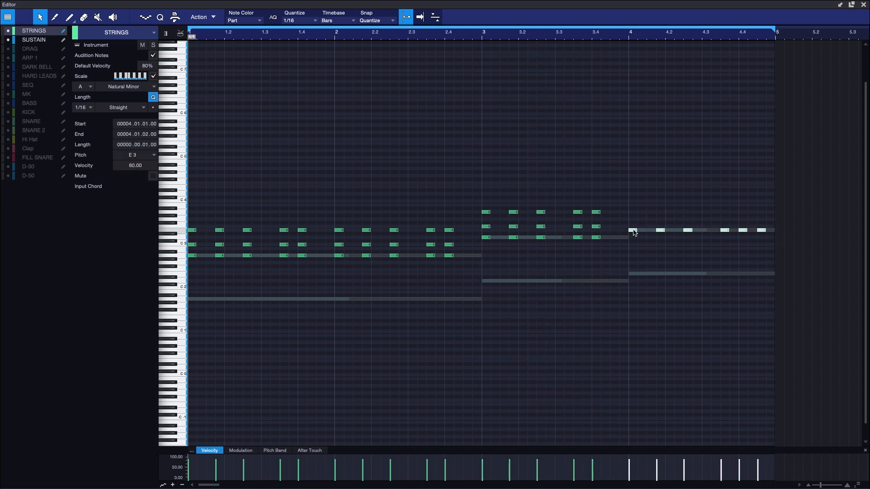
pyautogui.moveTo(632, 230); pyautogui.dragTo(633, 204)
pyautogui.click(644, 241)
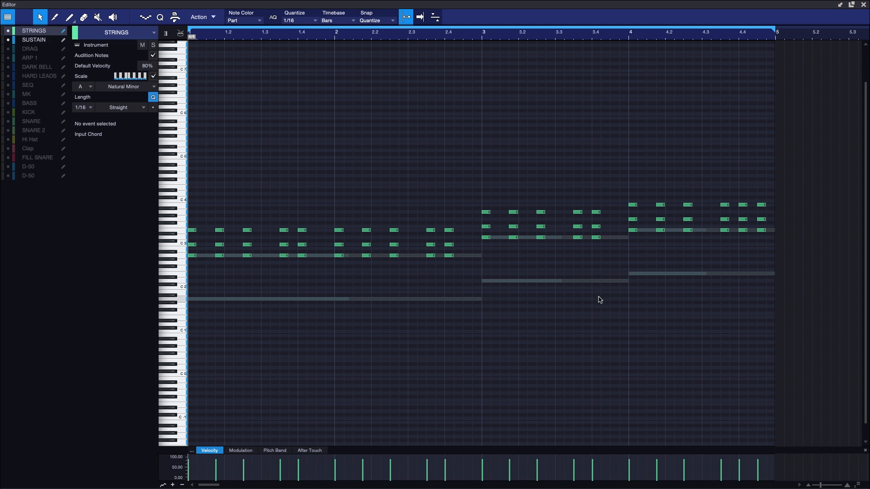
# Shorten all strings notes to a length of 0.0.0.45 with snapping off, play the part, and turn snapping back on
pyautogui.hotkey('ctrl', 'a')
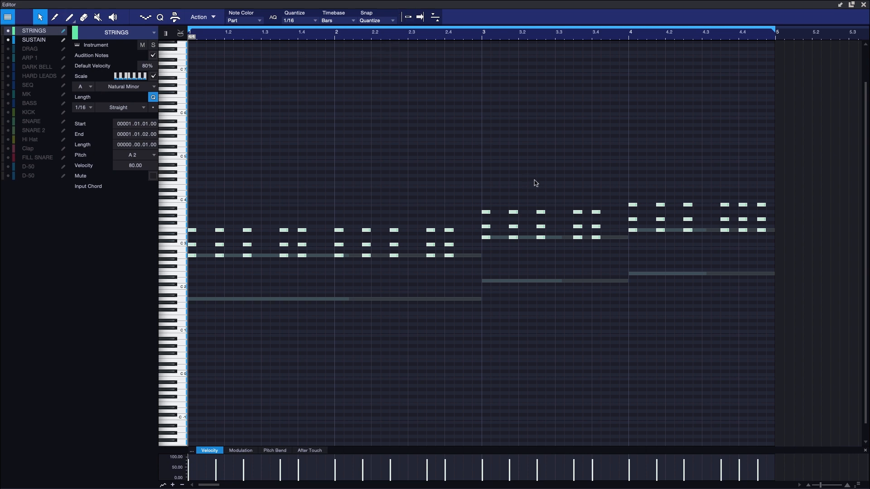
pyautogui.moveTo(601, 241); pyautogui.dragTo(596, 242)
pyautogui.press('space')
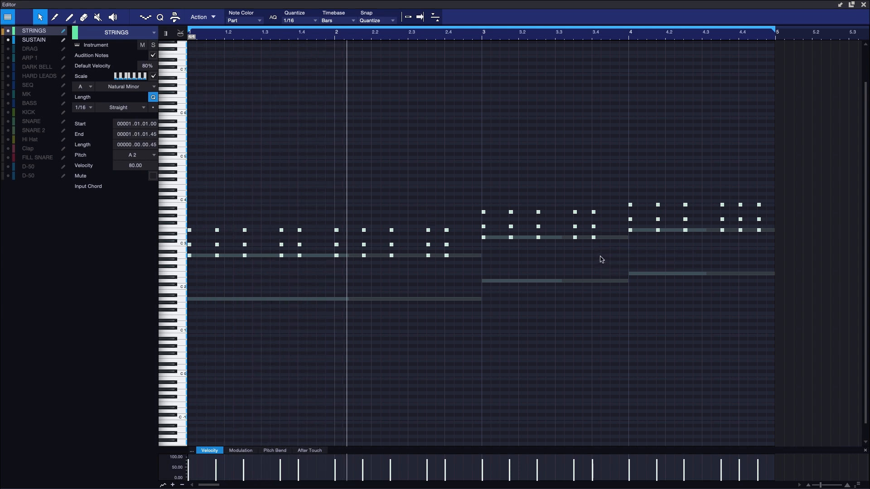
pyautogui.click(407, 18)
pyautogui.click(396, 152)
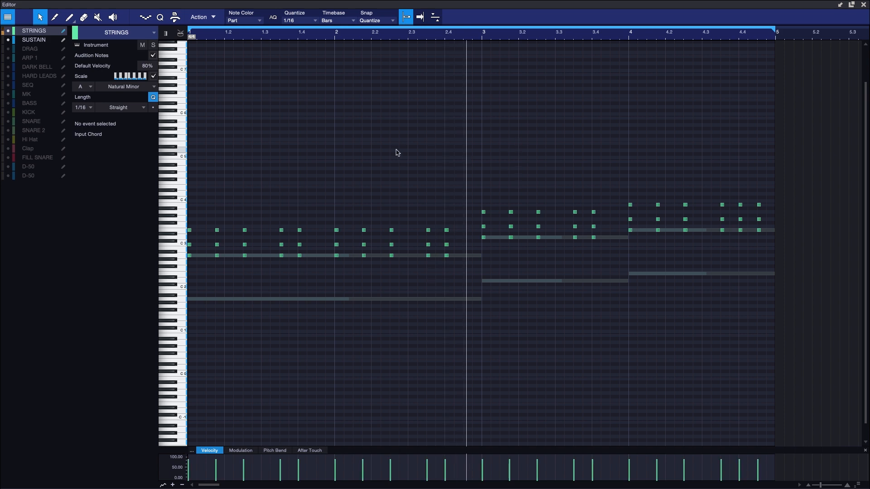
# Try all strings notes one octave lower, restore their octave, and set their velocity to 100% before playing the part
pyautogui.hotkey('ctrl', 'a')
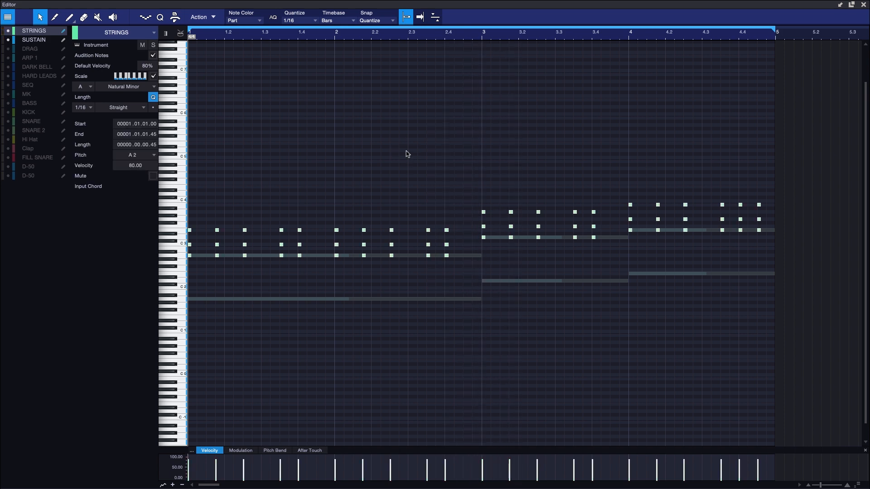
pyautogui.hotkey('shift', 'Down')
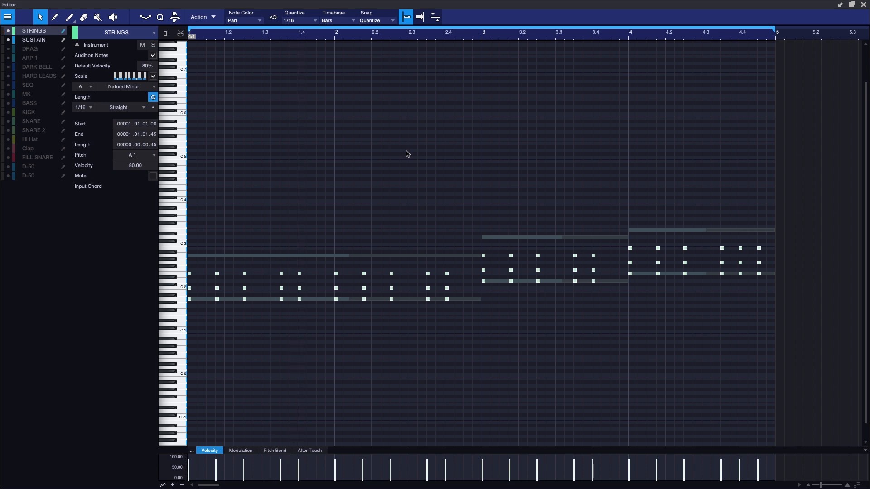
pyautogui.hotkey('shift', 'Up')
pyautogui.moveTo(510, 462); pyautogui.dragTo(514, 375)
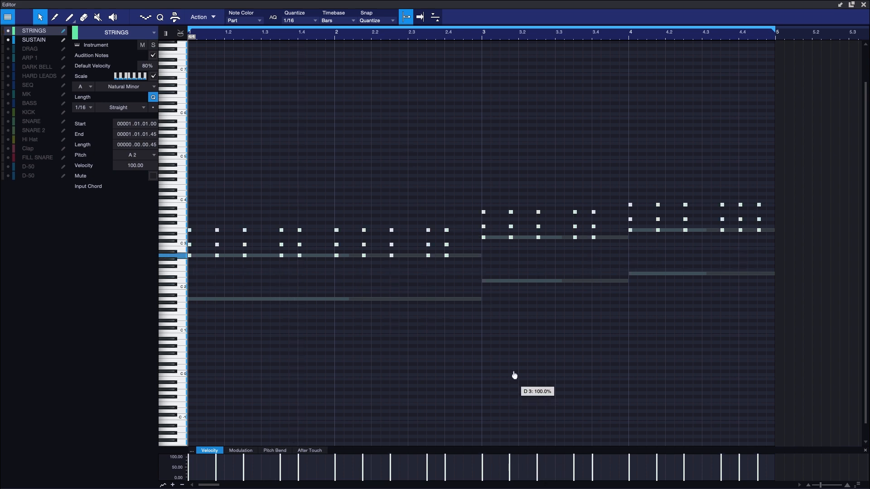
pyautogui.click(628, 390)
pyautogui.press('space')
# Close the note editor, lower the STRINGS channel to -14.6 dB in the mixer, and play the arrangement
pyautogui.click(863, 5)
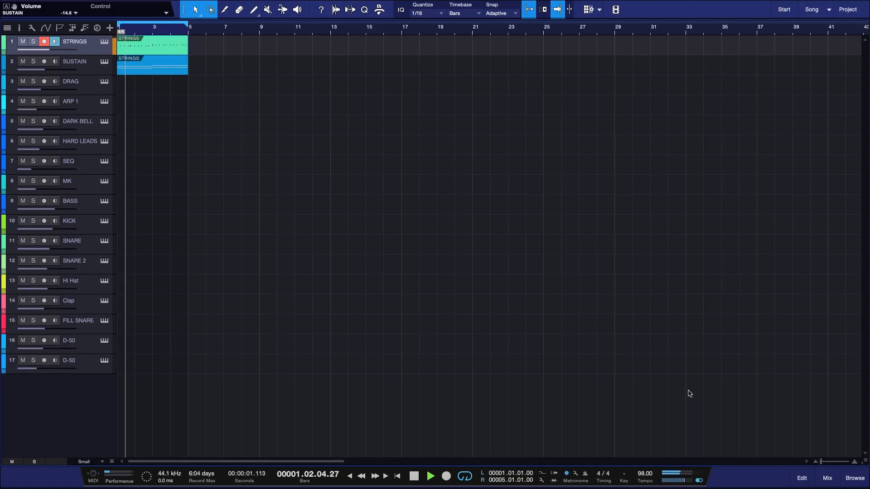
pyautogui.click(827, 478)
pyautogui.press('space')
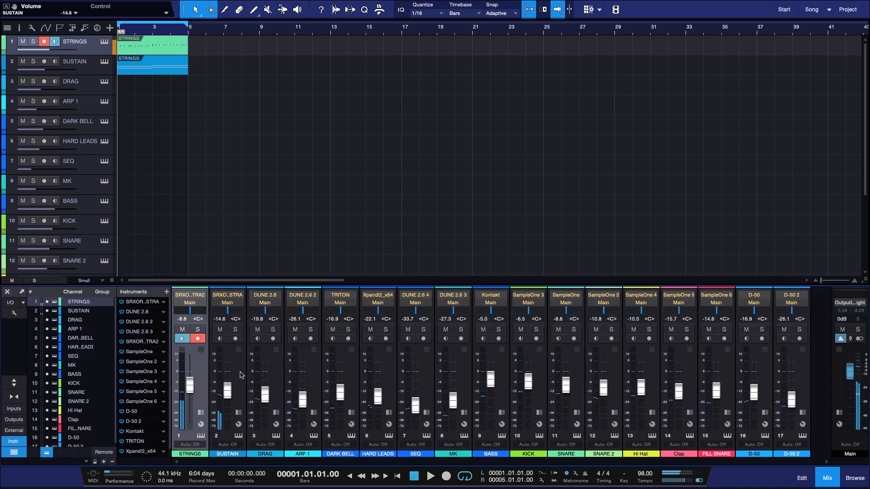
pyautogui.moveTo(189, 386); pyautogui.dragTo(189, 392)
pyautogui.press('space')
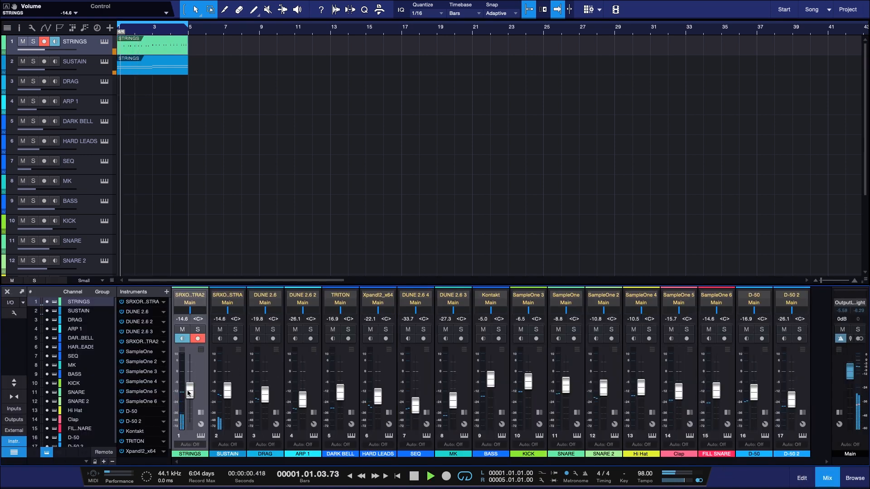
pyautogui.click(827, 478)
pyautogui.press('space')
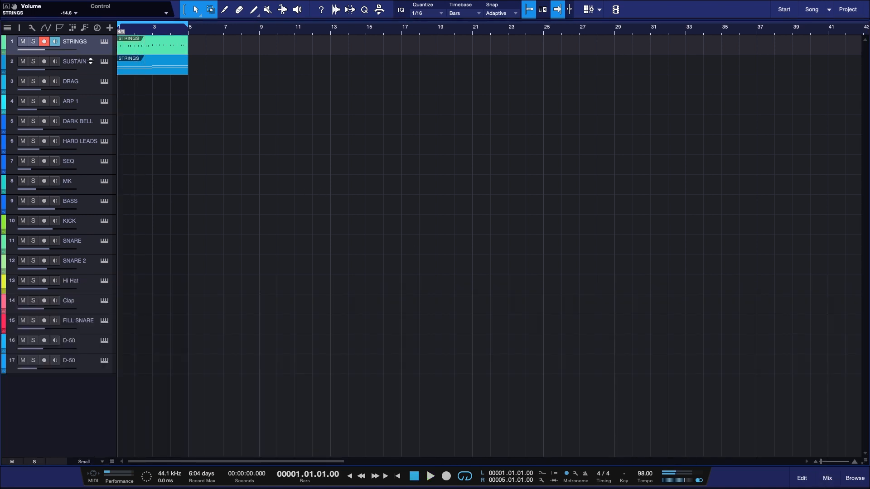
# Check the patch loaded in the STRINGS track's instrument, and close the instrument
pyautogui.click(104, 41)
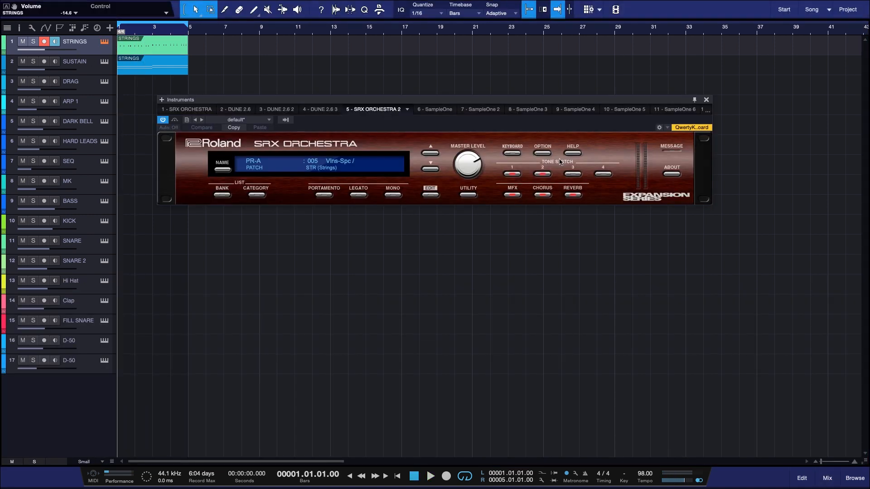
pyautogui.moveTo(436, 103); pyautogui.dragTo(470, 95)
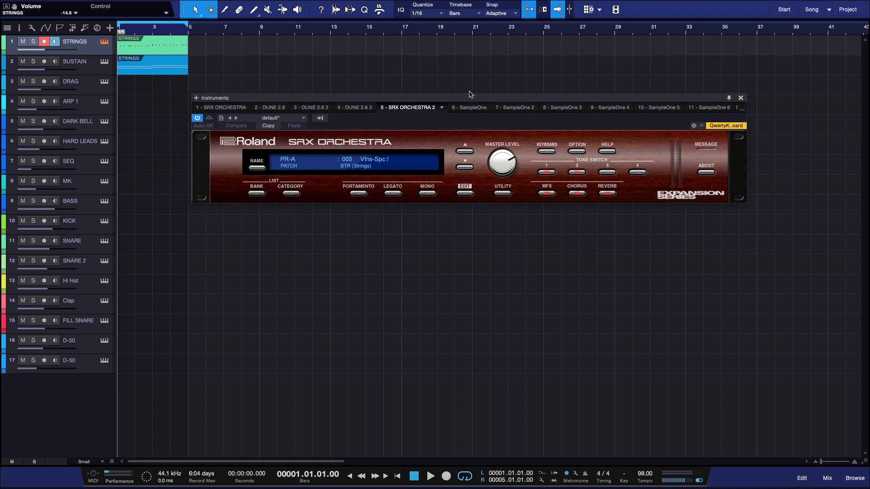
pyautogui.click(740, 98)
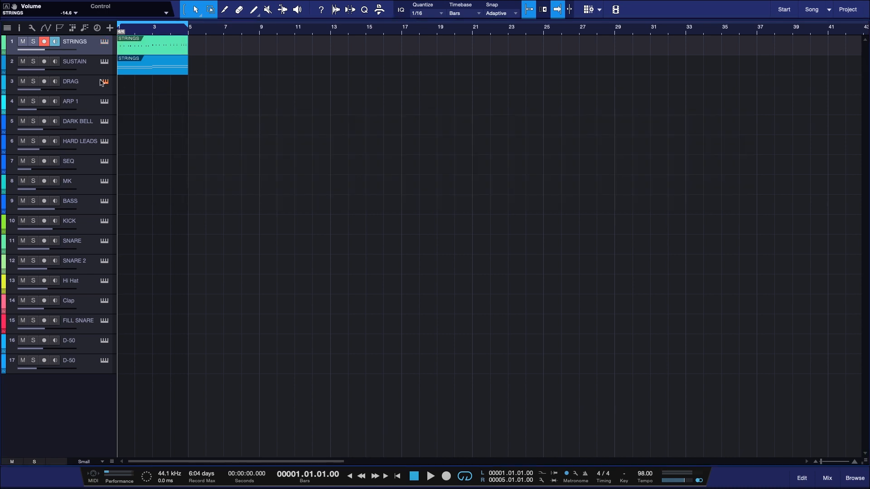
# Check the DRAG track's instrument and its factory sound bank categories, and close it with its patch kept
pyautogui.click(102, 82)
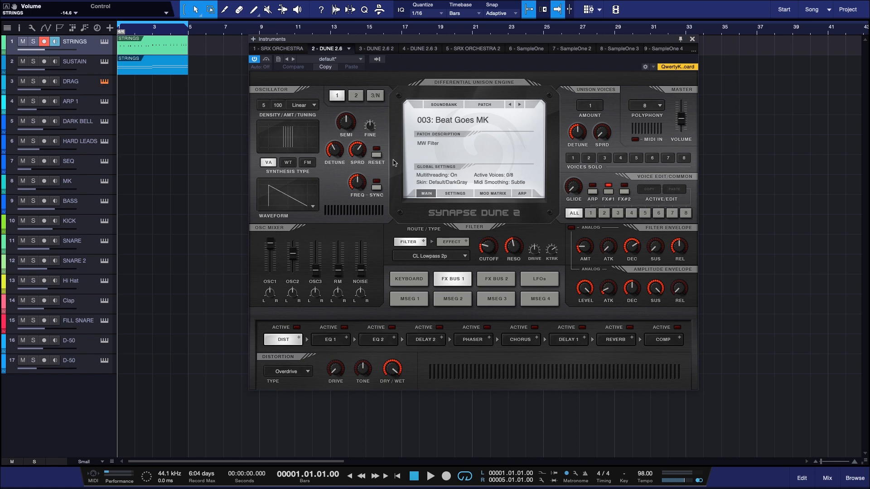
pyautogui.click(447, 105)
pyautogui.moveTo(459, 114)
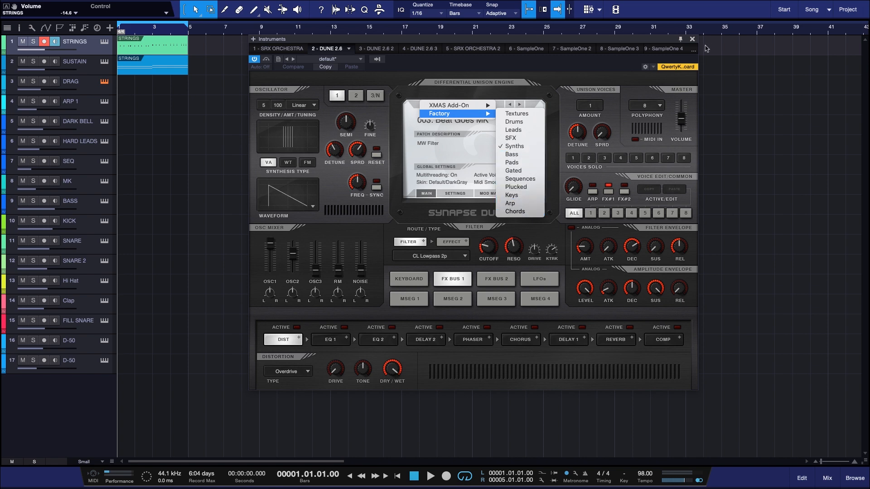
pyautogui.click(688, 46)
pyautogui.click(692, 39)
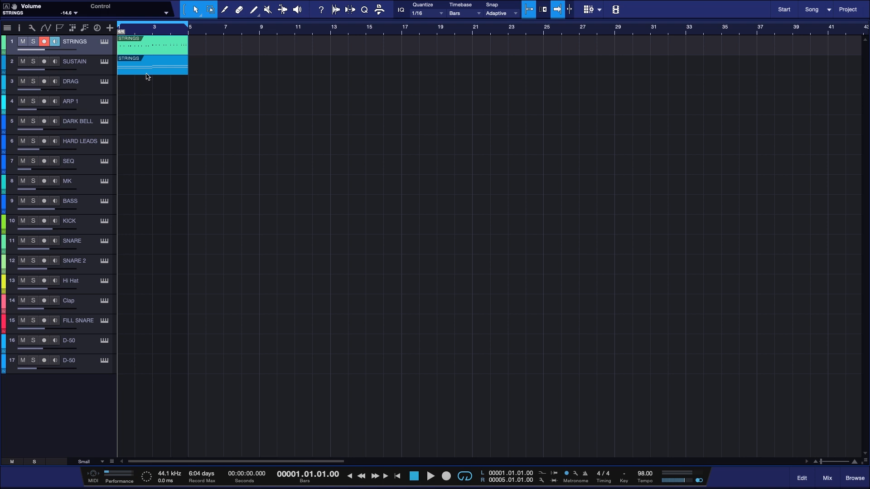
# Copy the SUSTAIN part onto the DRAG and ARP 1 tracks, checking ARP 1's instrument, and play the arrangement
pyautogui.moveTo(147, 76); pyautogui.dragTo(149, 90)
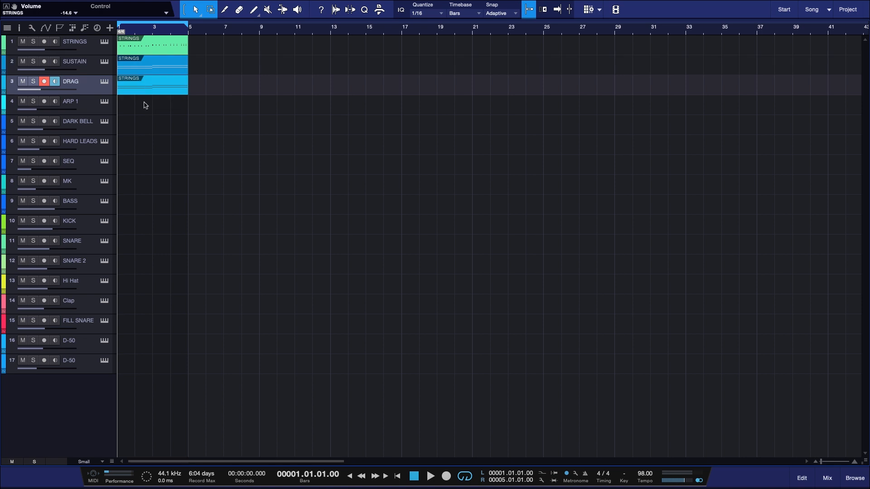
pyautogui.click(104, 102)
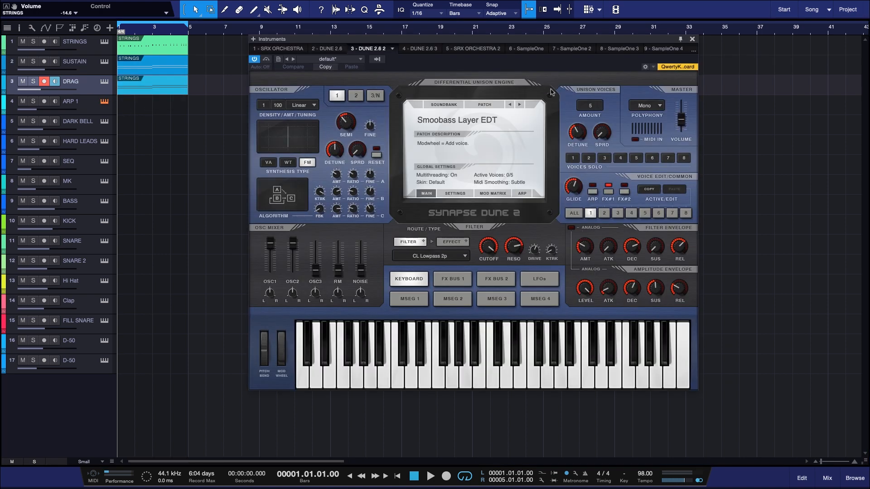
pyautogui.click(692, 39)
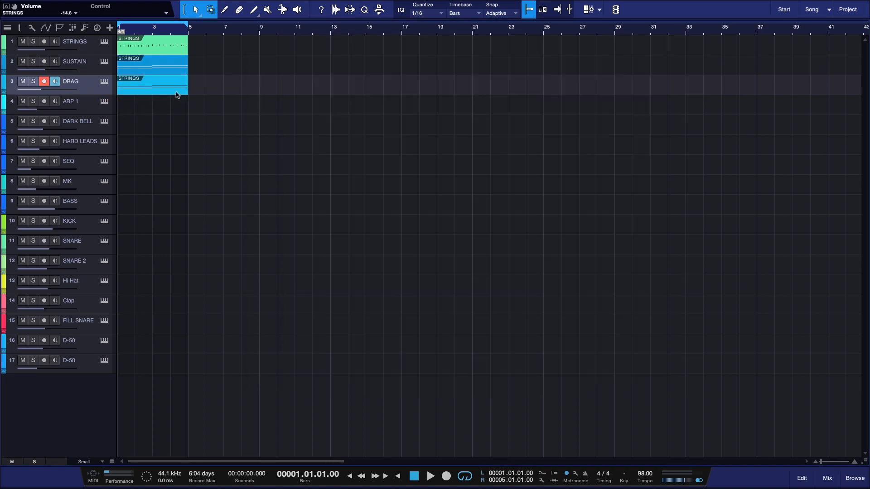
pyautogui.moveTo(176, 94); pyautogui.dragTo(176, 102)
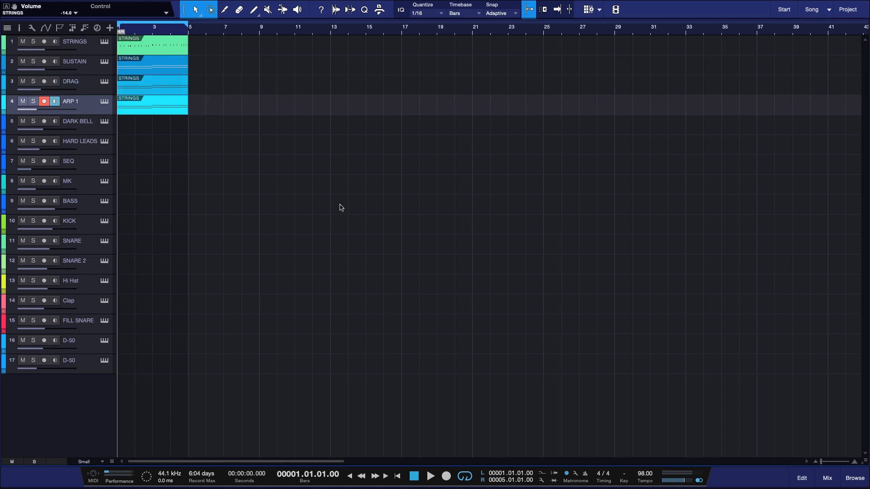
pyautogui.press('space')
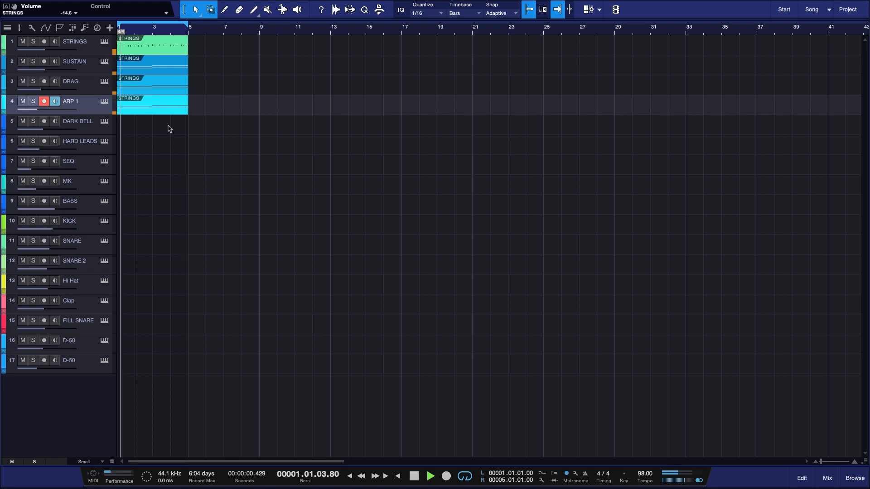
pyautogui.press('space')
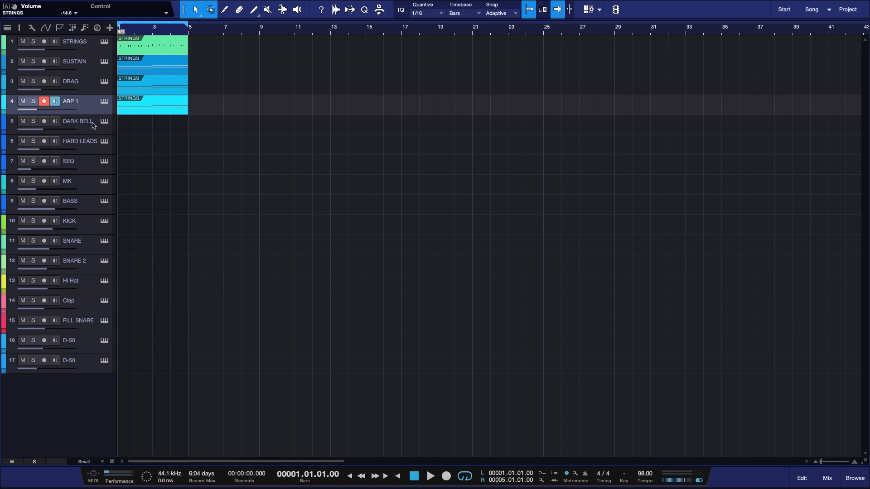
# Create a four-bar part on the DARK BELL track and open it for note editing with the SUSTAIN notes as reference
pyautogui.click(95, 127)
pyautogui.click(803, 479)
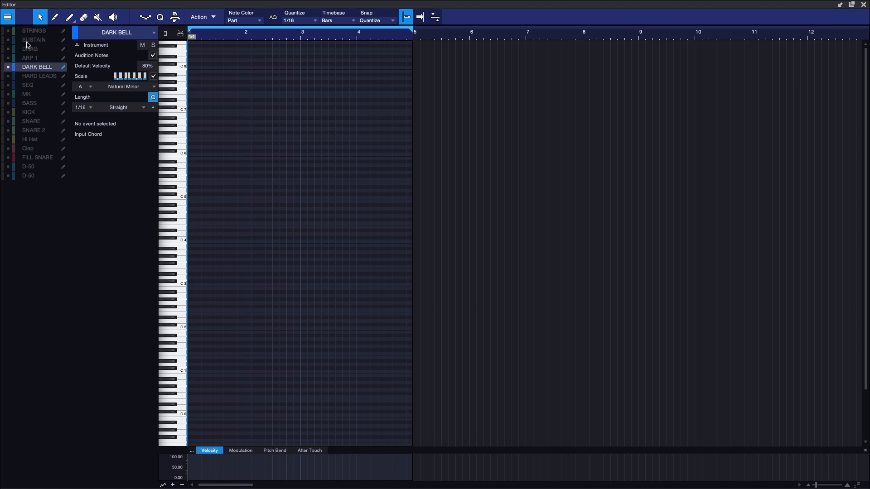
pyautogui.click(45, 41)
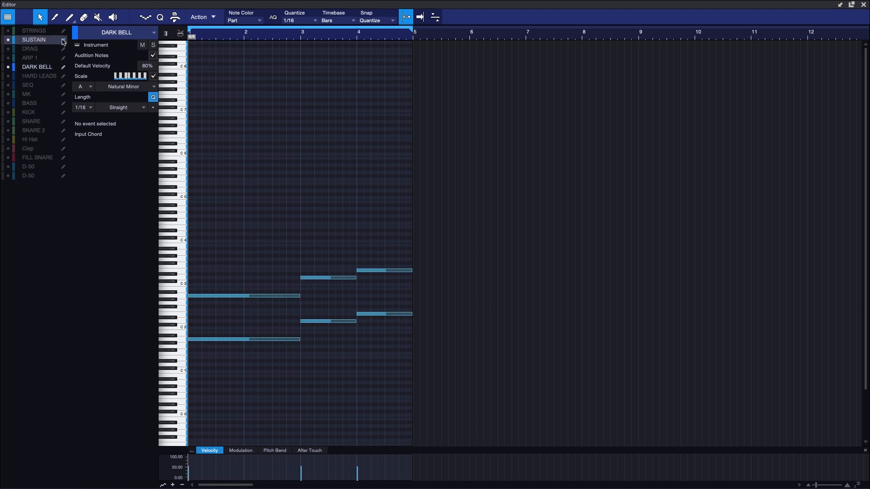
pyautogui.click(45, 68)
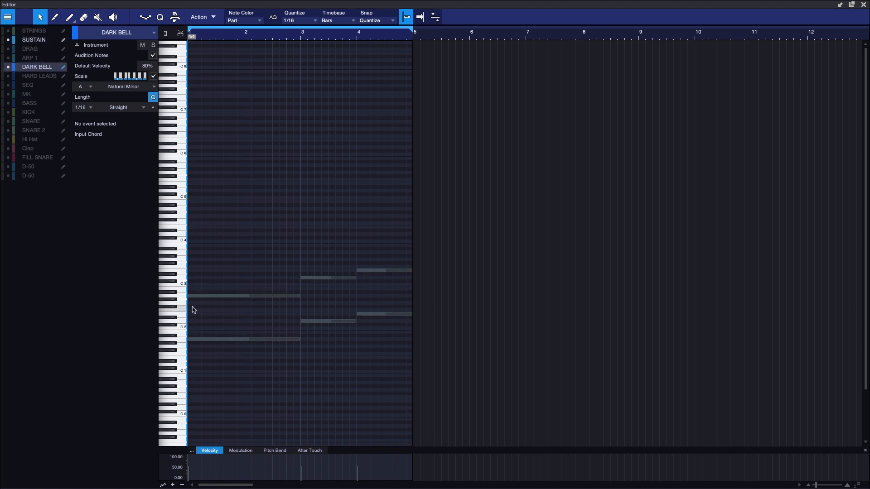
# Draw DARK BELL notes of length 0.3.0.0 at A2 in bar 1, D3 in bar 3 and E3 in bar 4
pyautogui.click(190, 296)
pyautogui.moveTo(191, 299); pyautogui.dragTo(229, 298)
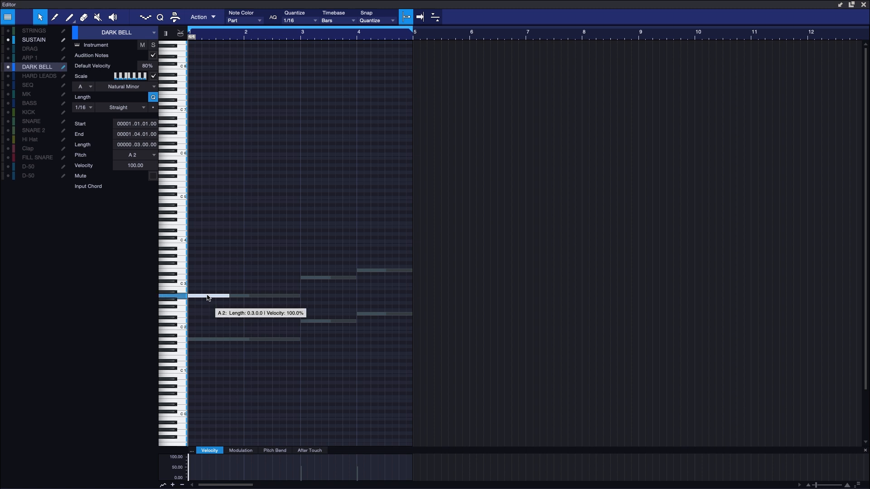
pyautogui.press('space')
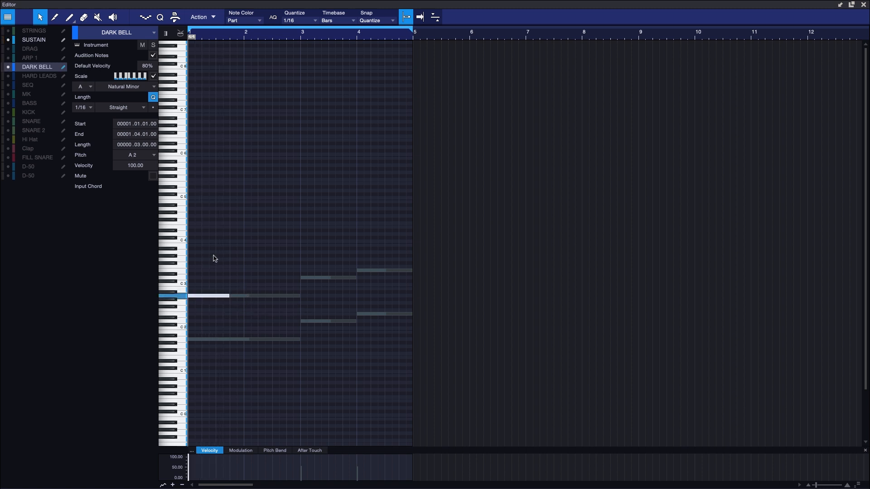
pyautogui.click(302, 278)
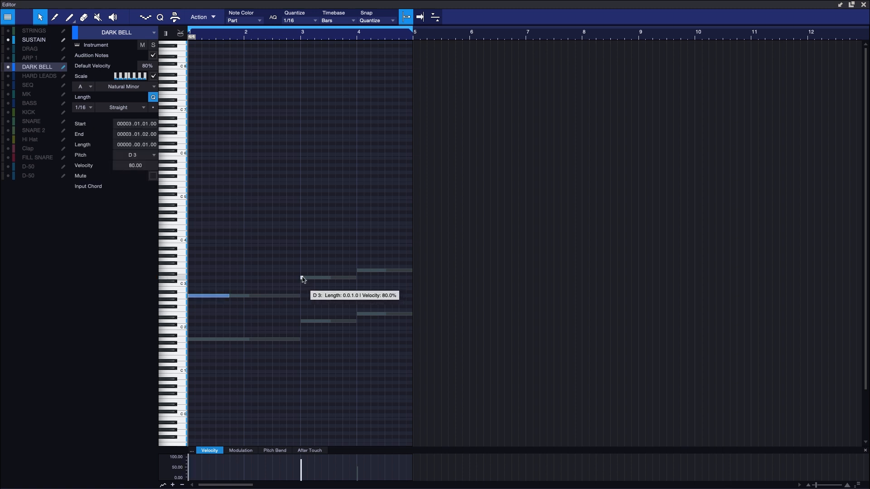
pyautogui.moveTo(302, 279); pyautogui.dragTo(323, 277)
pyautogui.click(358, 270)
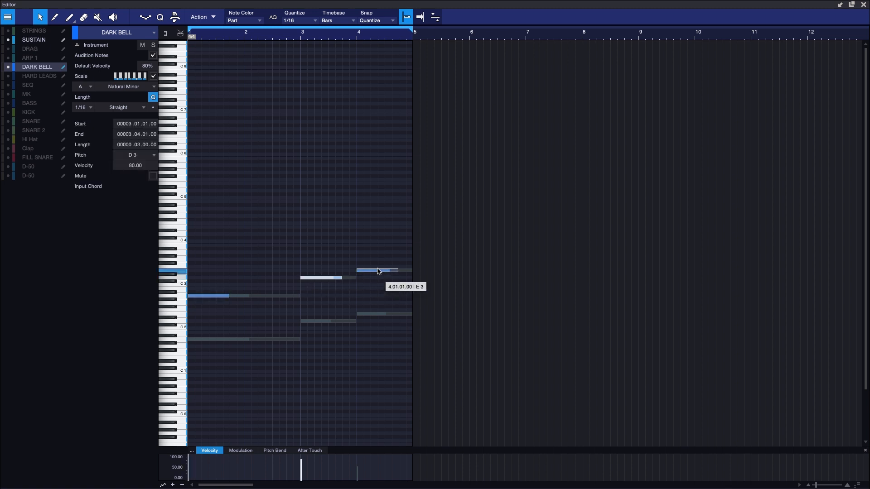
# Delete the D3 note in bar 3, raise the remaining DARK BELL notes one octave, and play the part
pyautogui.press('space')
pyautogui.press('space')
pyautogui.click(249, 308)
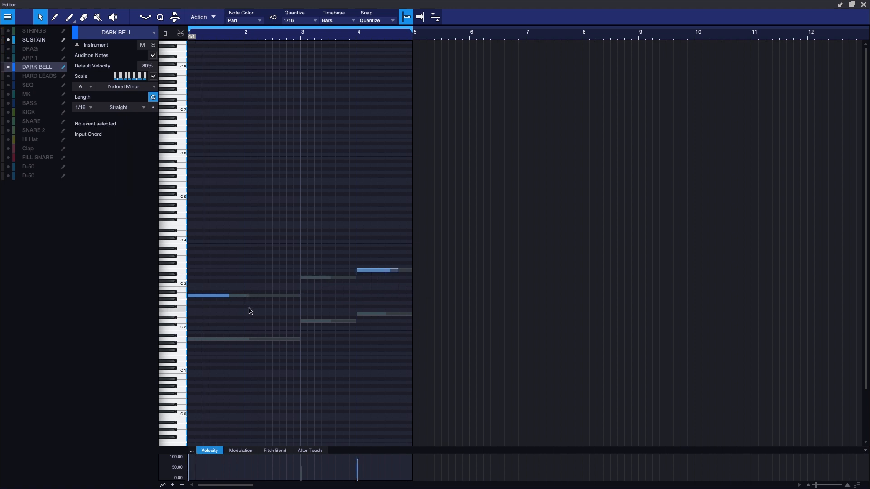
pyautogui.press('super+a')
pyautogui.press('space')
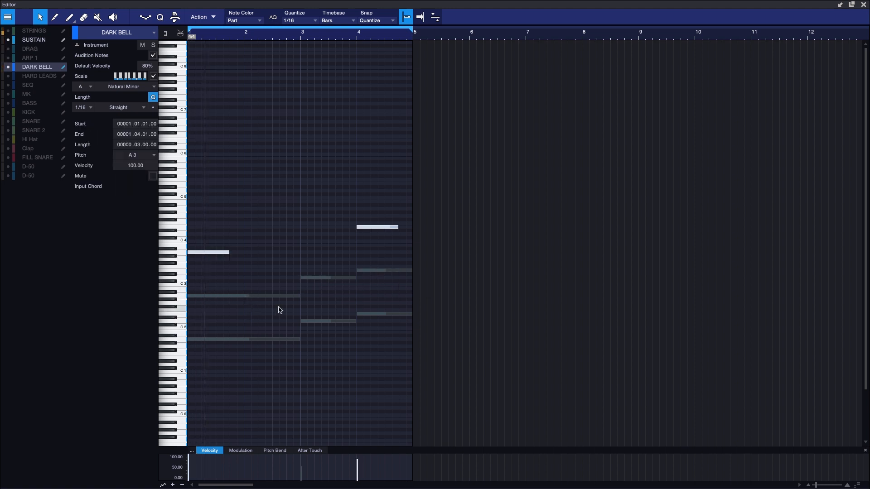
# Try the bar 4 DARK BELL note one octave lower during playback, and restore it to E4
pyautogui.click(314, 254)
pyautogui.click(367, 227)
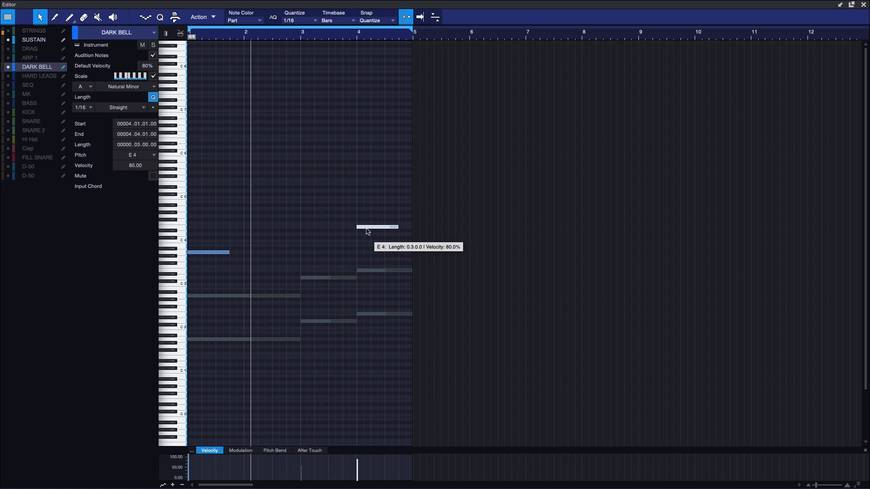
pyautogui.hotkey('shift', 'Down')
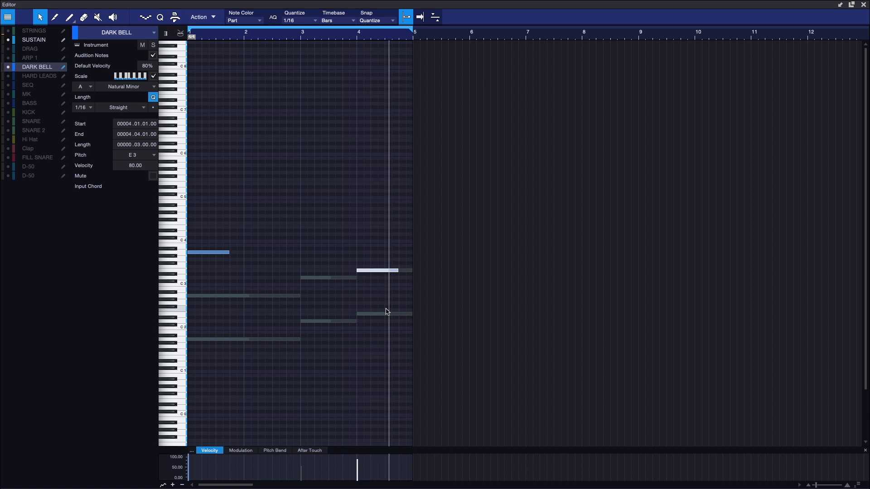
pyautogui.hotkey('shift', 'Up')
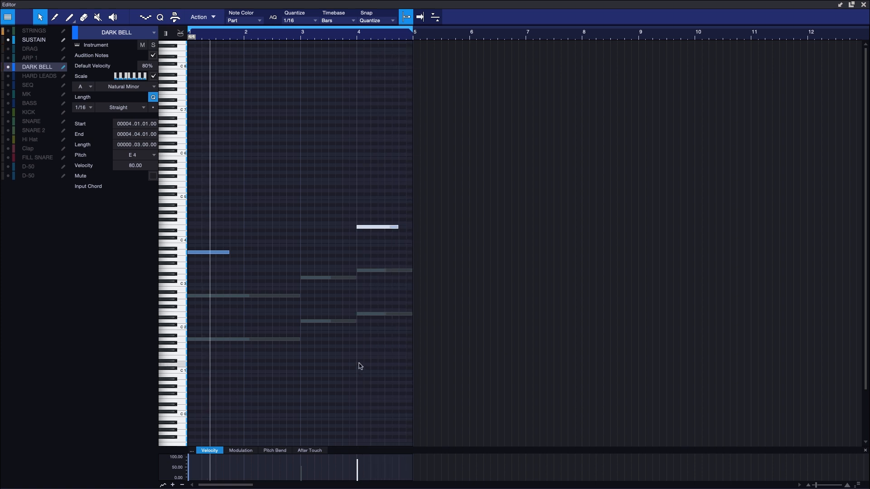
# Close the note editor and check the Triton patch used by the DARK BELL track
pyautogui.click(863, 5)
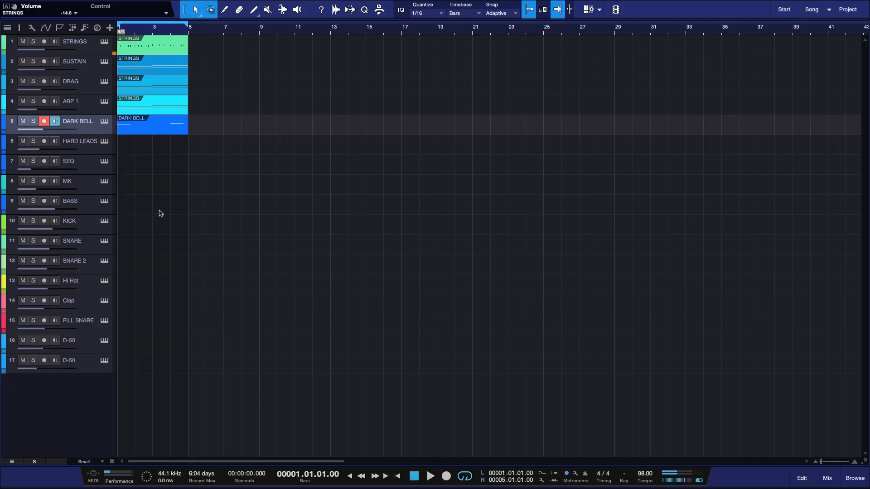
pyautogui.click(104, 121)
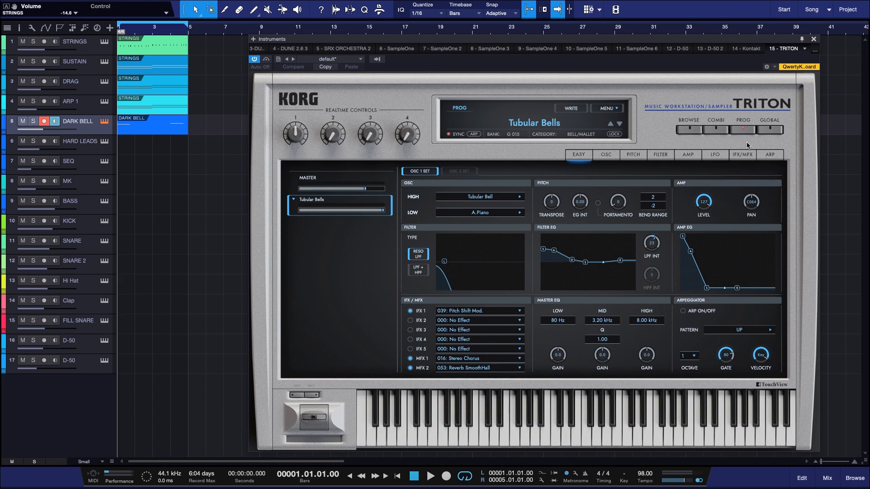
pyautogui.click(813, 39)
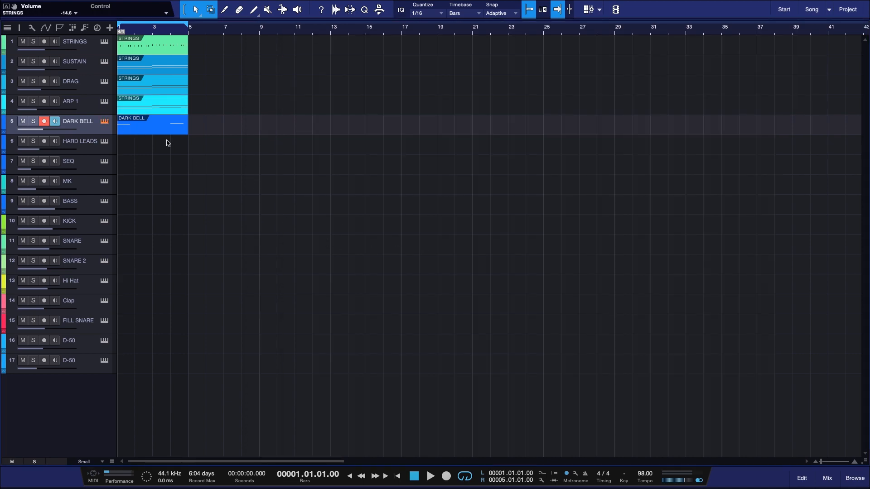
pyautogui.hotkey('shift', 'F11')
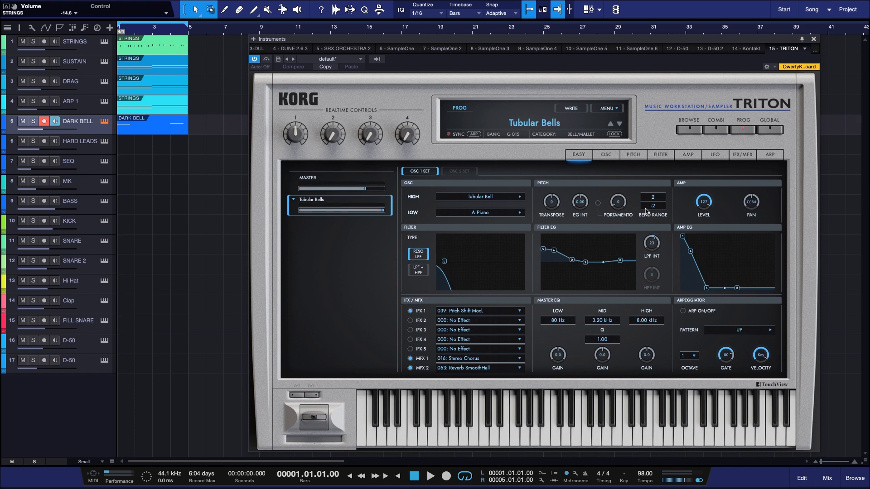
pyautogui.click(813, 40)
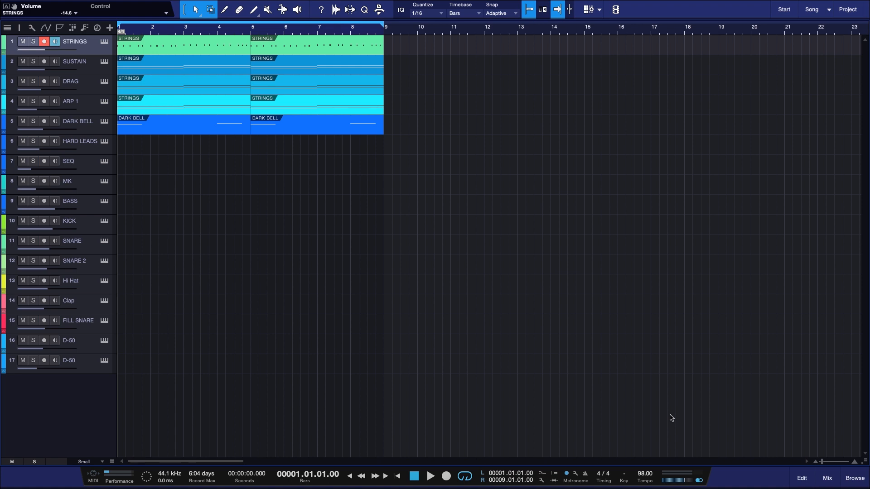
# Create an eight-bar part on the MK track and view its instrument's factory sound bank categories, keeping the Formant Ah MK patch
pyautogui.click(90, 189)
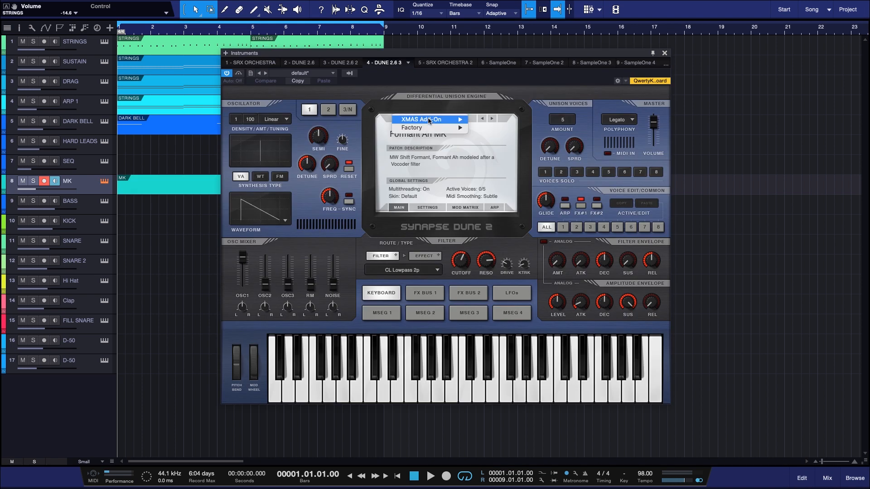
pyautogui.moveTo(449, 127)
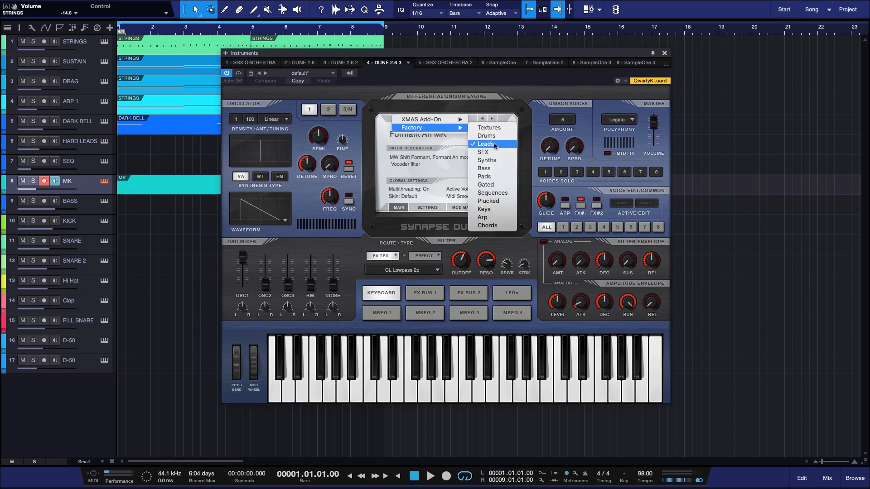
pyautogui.click(449, 140)
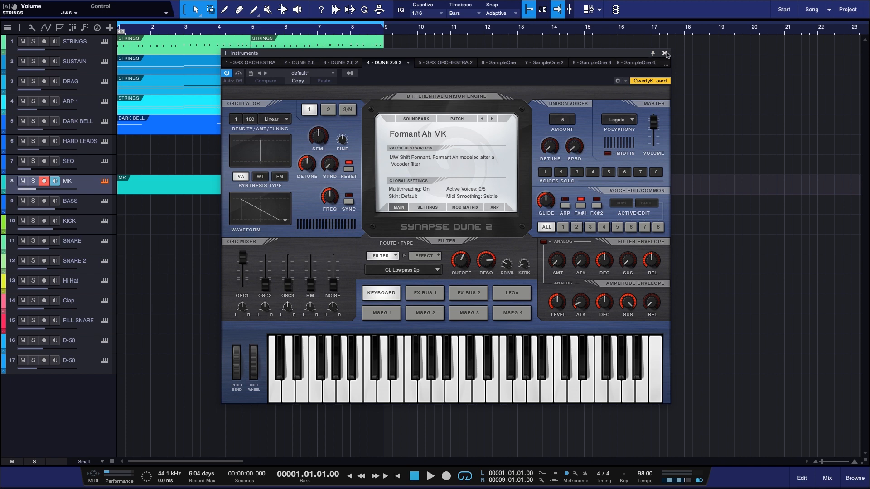
pyautogui.click(664, 54)
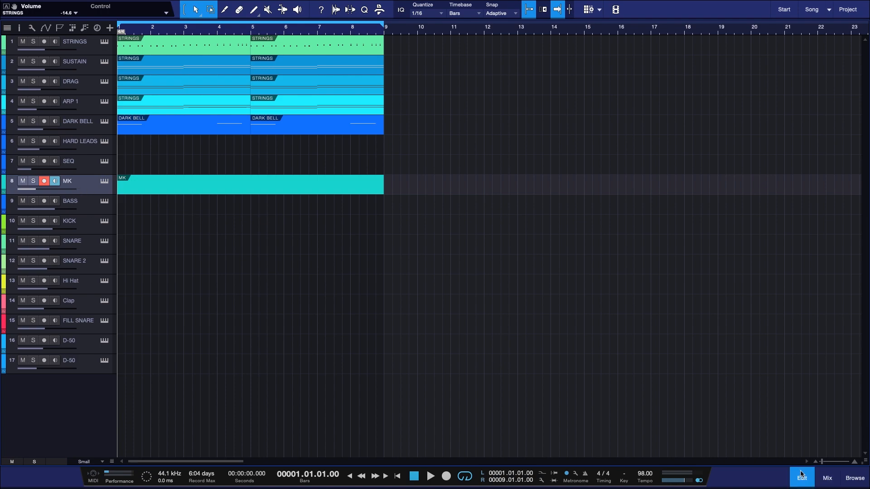
# Draw a two-beat A2 note at the start of the MK part and a D3 note from beat 3 lasting 0.2.1.0, and play
pyautogui.click(801, 475)
pyautogui.click(190, 293)
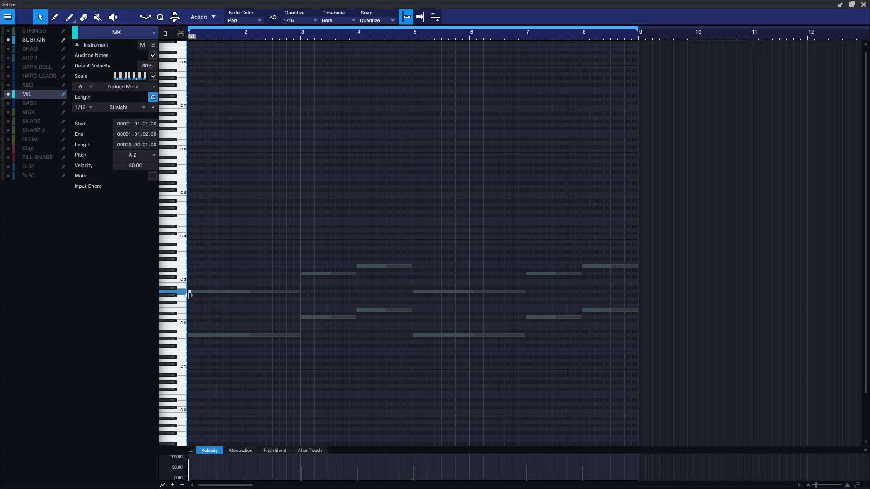
pyautogui.moveTo(193, 294); pyautogui.dragTo(227, 298)
pyautogui.doubleClick(220, 306)
pyautogui.moveTo(221, 308); pyautogui.dragTo(231, 285)
pyautogui.press('space')
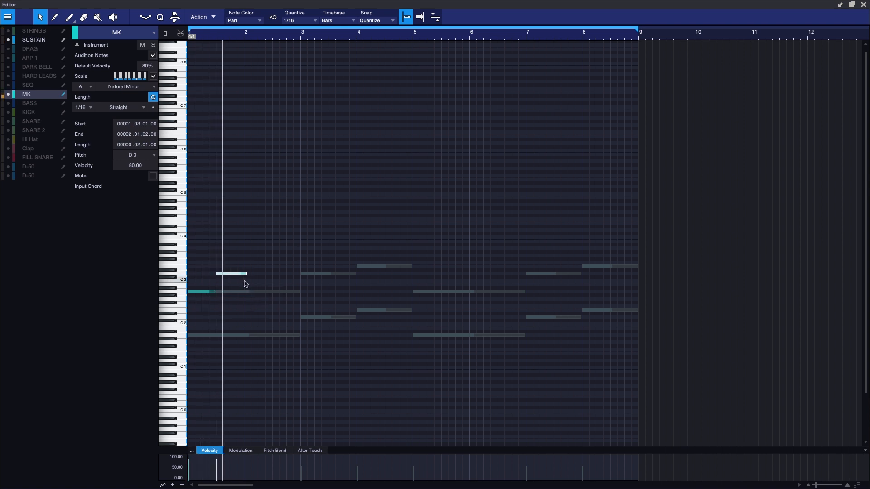
# Move the note on beat 3 of bar 1 to E3 with a two-beat length, and add an F3 note at the start of bar 2
pyautogui.moveTo(231, 270); pyautogui.dragTo(232, 267)
pyautogui.moveTo(244, 270); pyautogui.dragTo(239, 271)
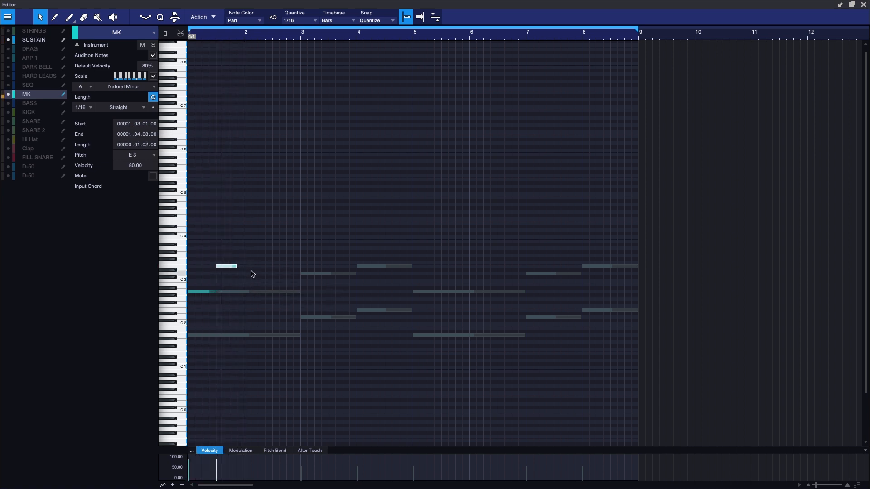
pyautogui.click(239, 263)
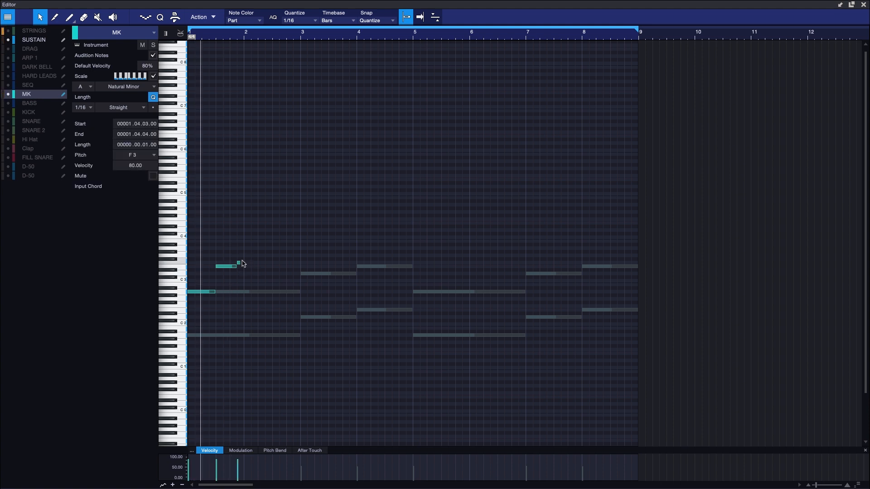
pyautogui.moveTo(240, 264); pyautogui.dragTo(255, 262)
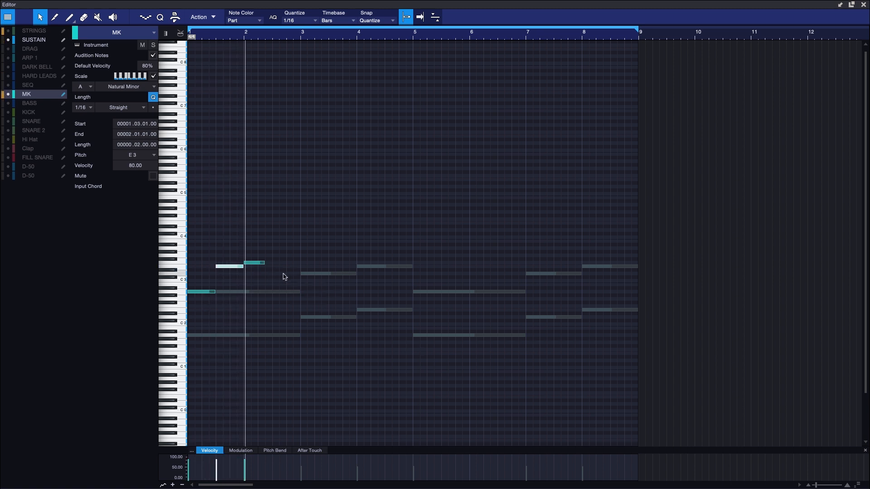
# Try the first note of bar 2 at C3 and D3 during playback
pyautogui.moveTo(262, 265); pyautogui.dragTo(262, 270)
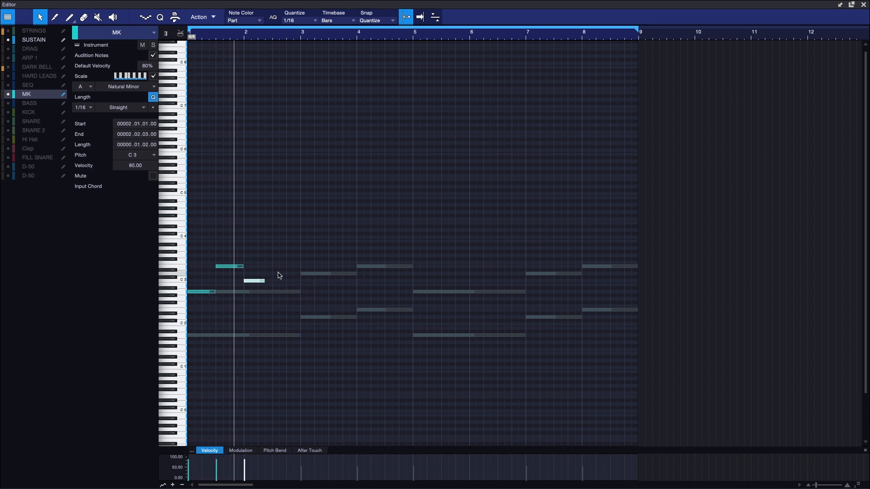
pyautogui.press('space')
pyautogui.moveTo(257, 281); pyautogui.dragTo(257, 272)
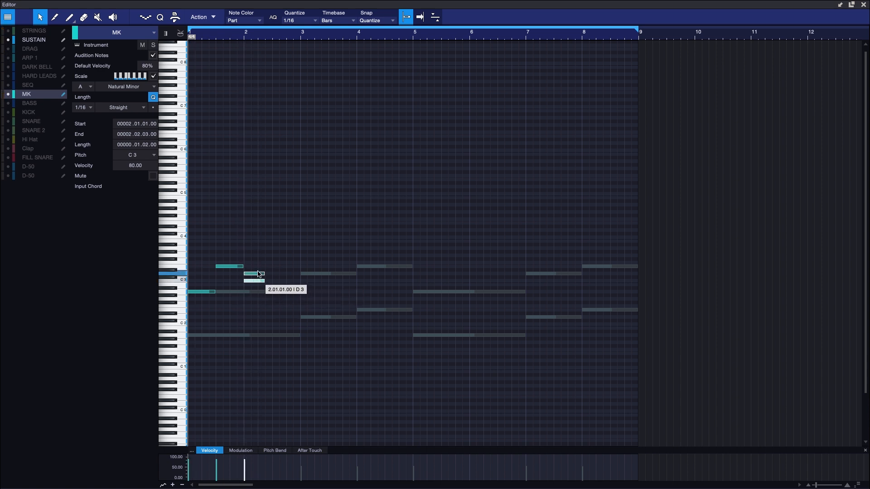
pyautogui.press('space')
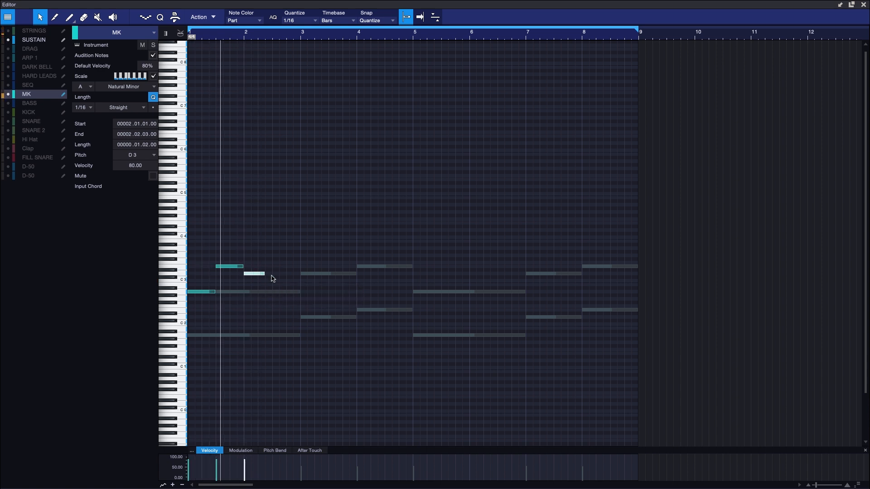
pyautogui.press('space')
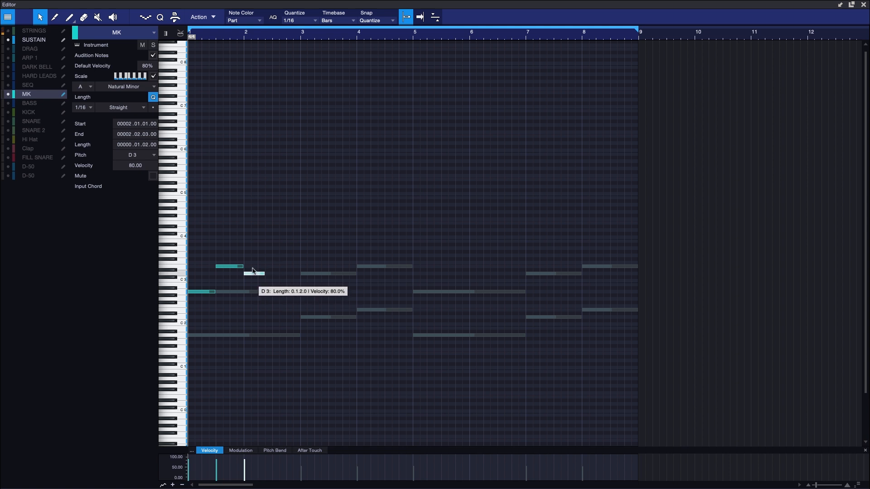
# Lengthen the first note of bar 2 to 0.2.1.0, try it at G3, and set it to F3 during playback
pyautogui.moveTo(252, 274); pyautogui.dragTo(276, 259)
pyautogui.press('space')
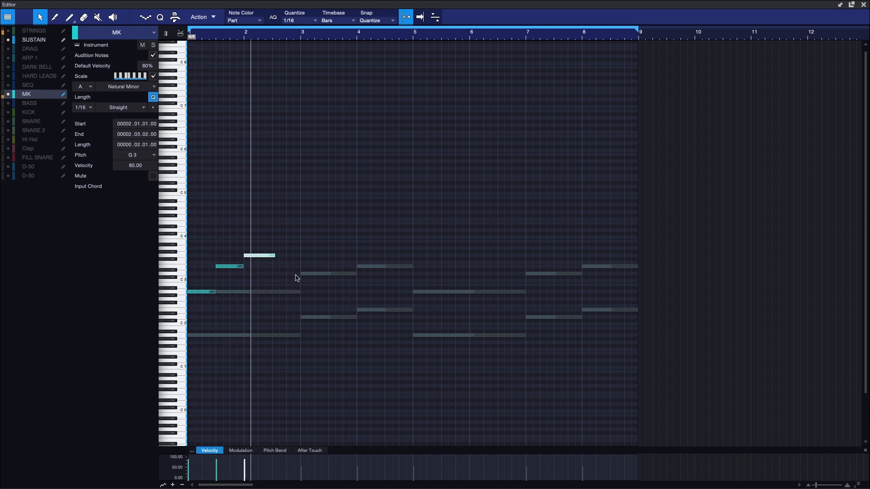
pyautogui.press('space')
pyautogui.press('space')
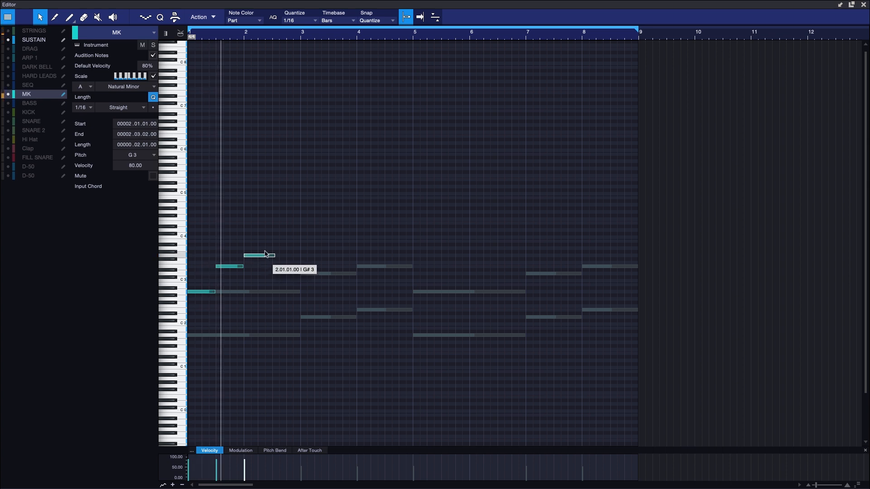
pyautogui.press('space')
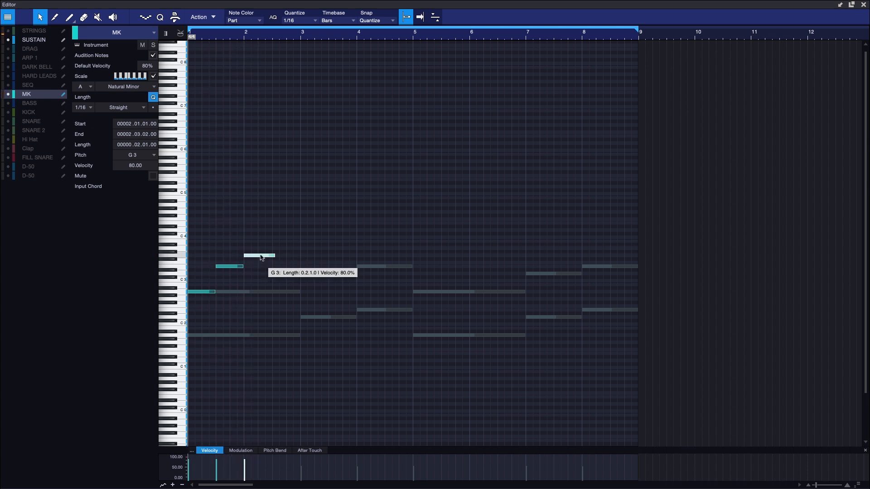
pyautogui.press('Down')
pyautogui.press('space')
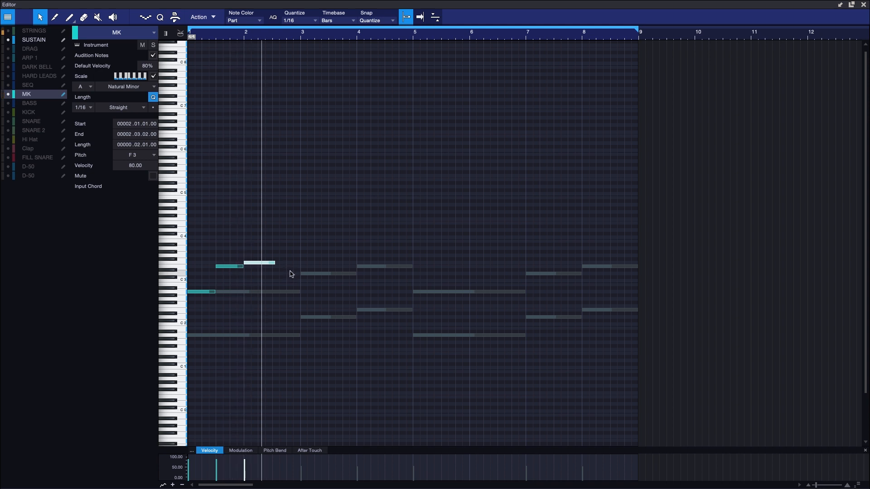
pyautogui.press('space')
pyautogui.click(276, 272)
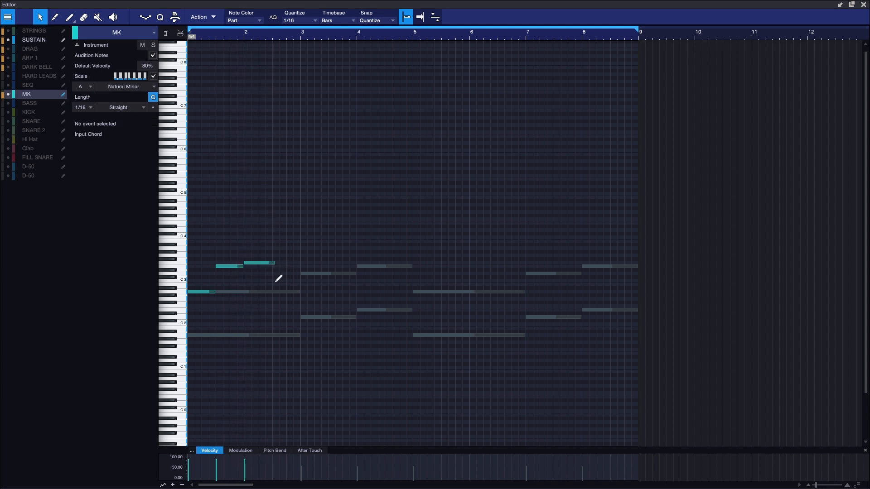
pyautogui.click(277, 274)
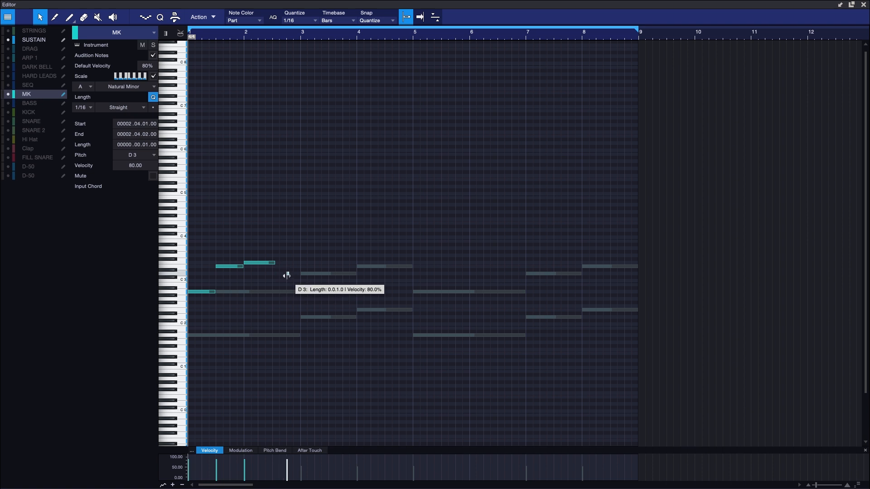
pyautogui.press('Delete')
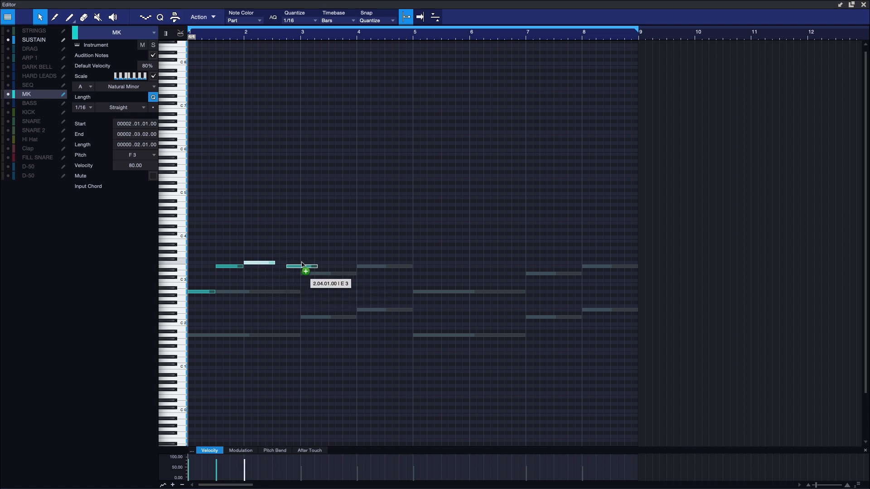
# Copy the F3 note to E3 on beat 3 of bar 2, and trim both notes to two beats while playing
pyautogui.click(281, 261)
pyautogui.moveTo(290, 265); pyautogui.dragTo(273, 268)
pyautogui.click(283, 253)
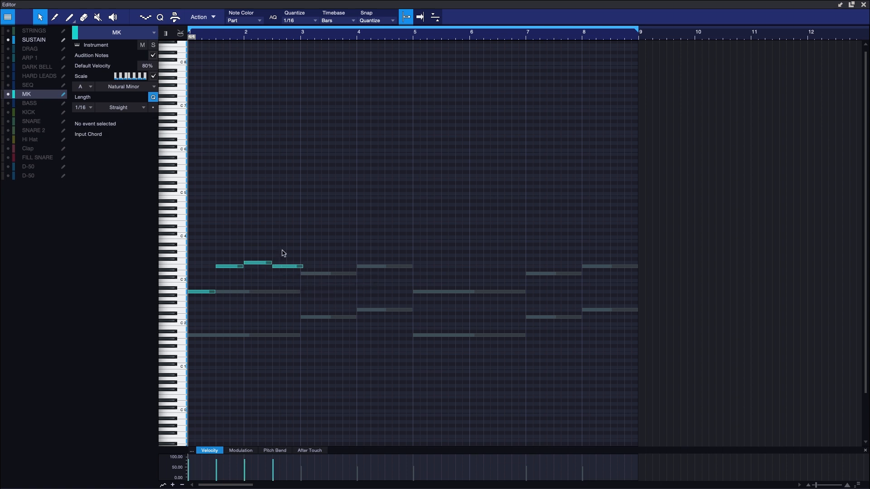
pyautogui.press('space')
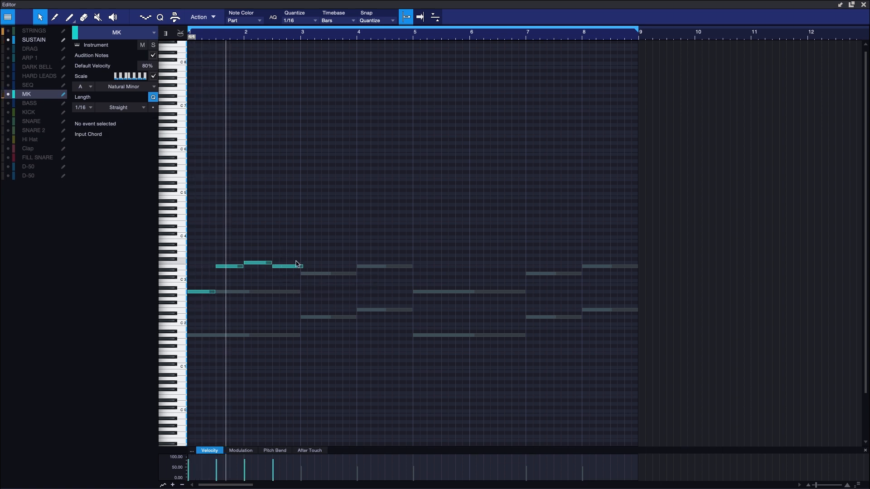
pyautogui.click(299, 266)
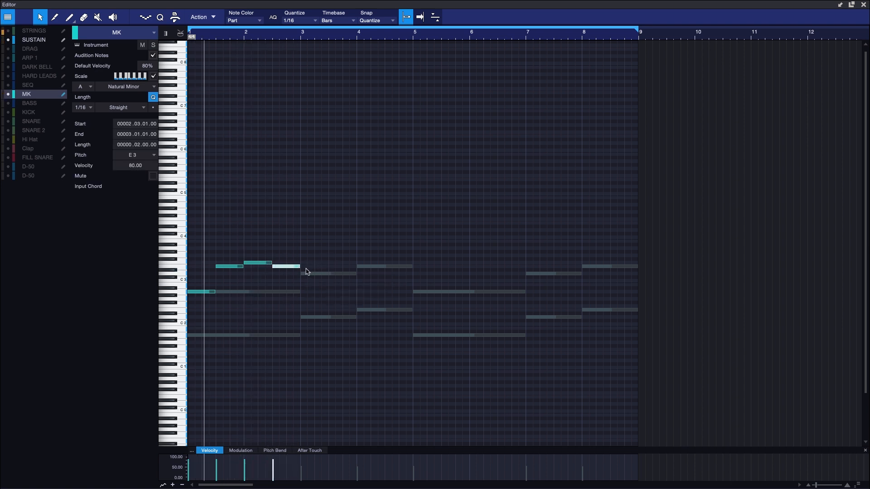
# Copy the E3 note from beat 3 of bar 2 to the start of bar 3 as a two-beat D3, and play
pyautogui.moveTo(323, 236); pyautogui.dragTo(197, 294)
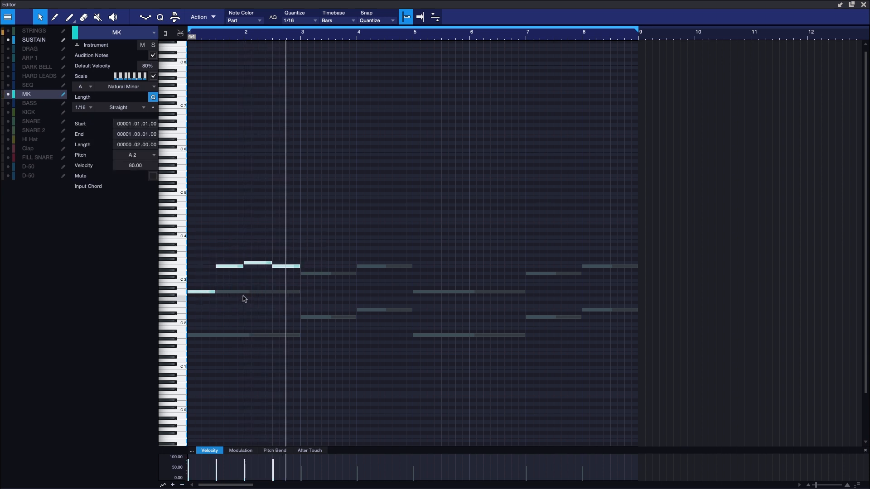
pyautogui.click(271, 301)
pyautogui.click(290, 266)
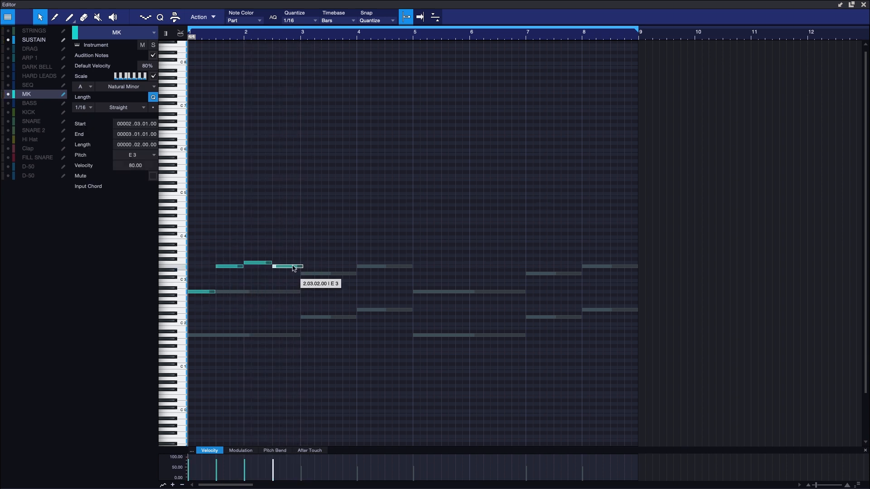
pyautogui.moveTo(288, 268); pyautogui.dragTo(314, 270)
pyautogui.press('space')
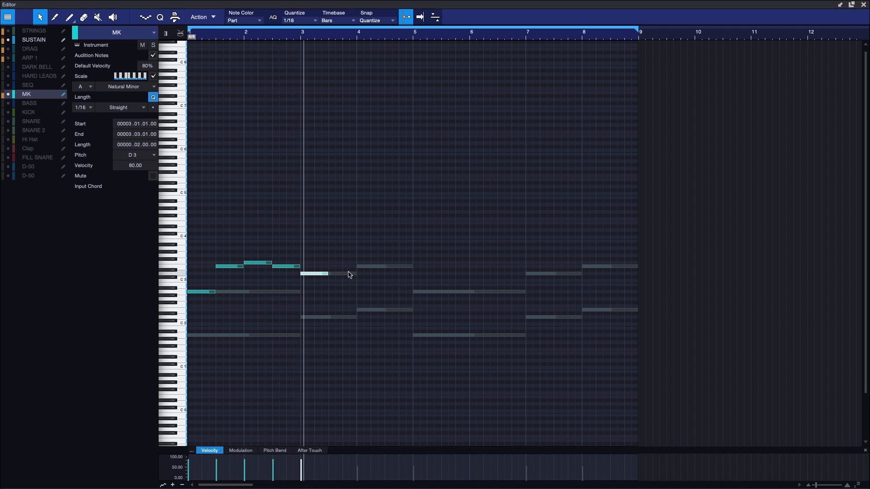
pyautogui.press('space')
pyautogui.press('space')
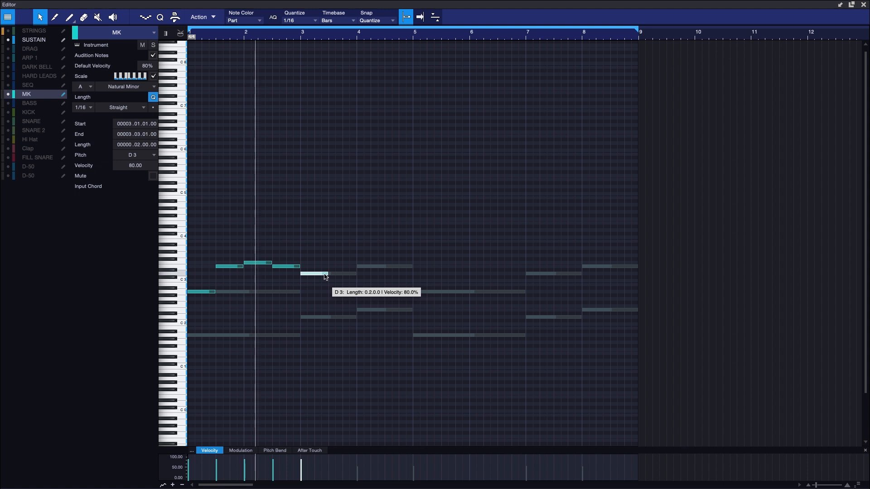
# Try the first note of bar 3 at D4 and D2 during playback, and restore it to D3
pyautogui.hotkey('shift', 'Up')
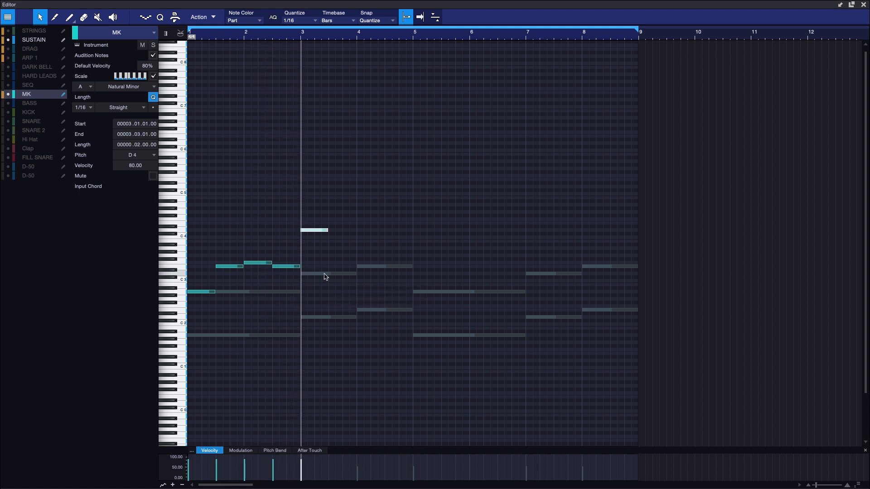
pyautogui.press('space')
pyautogui.press('space')
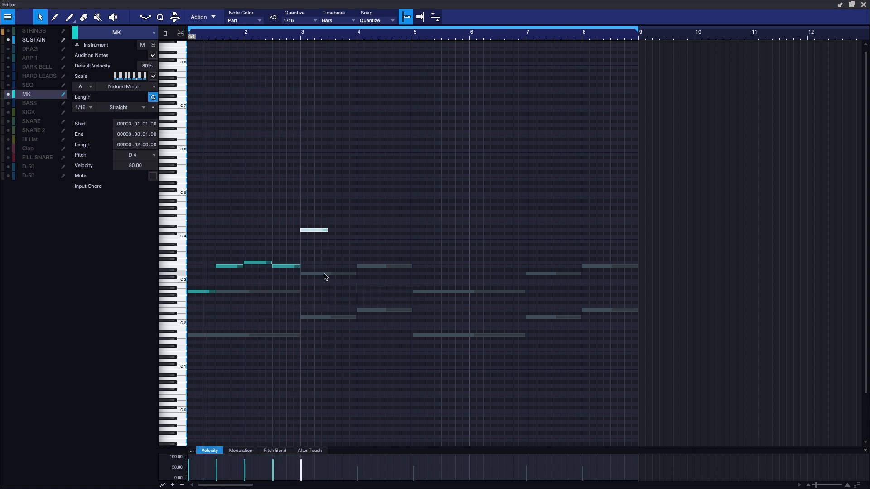
pyautogui.hotkey('shift', 'Down')
pyautogui.hotkey('shift', 'Down')
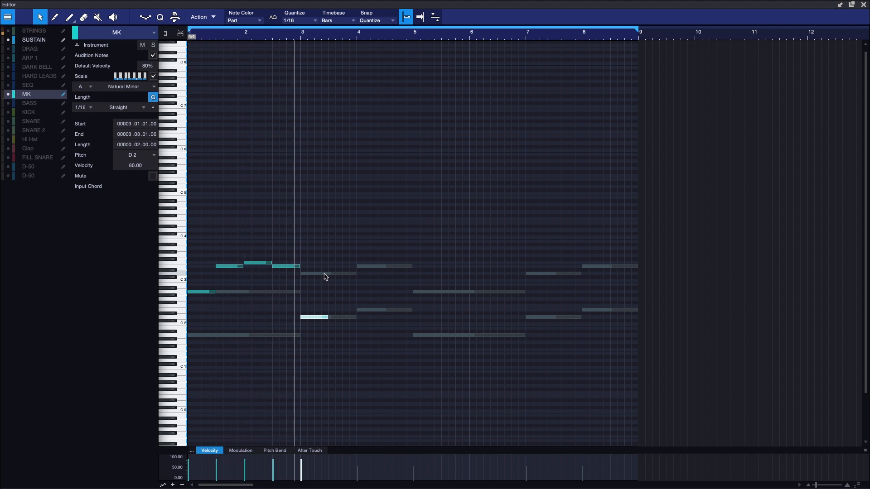
pyautogui.hotkey('shift', 'Up')
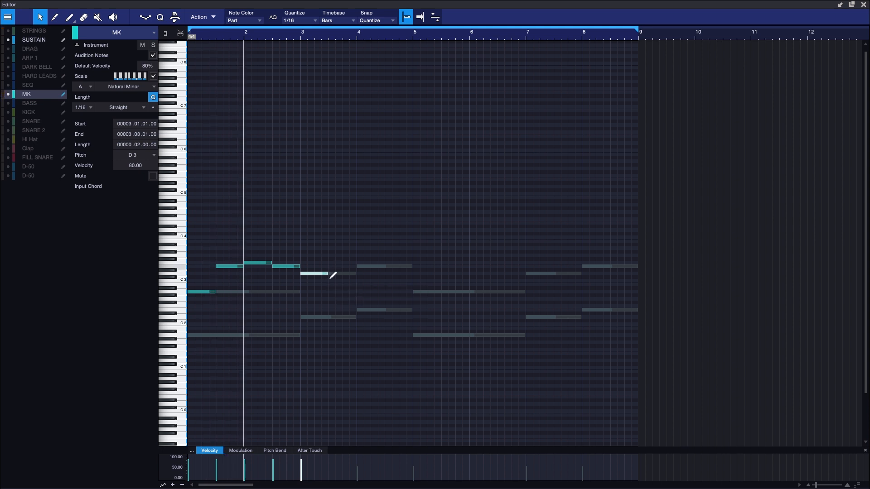
# Draw an E3 note from beat 3 of bar 3 with a two-beat length
pyautogui.click(332, 267)
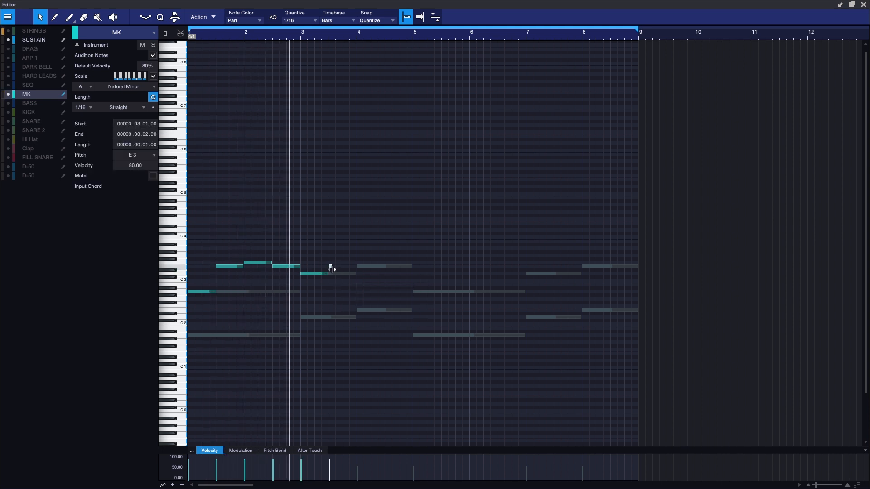
pyautogui.moveTo(356, 271); pyautogui.dragTo(358, 270)
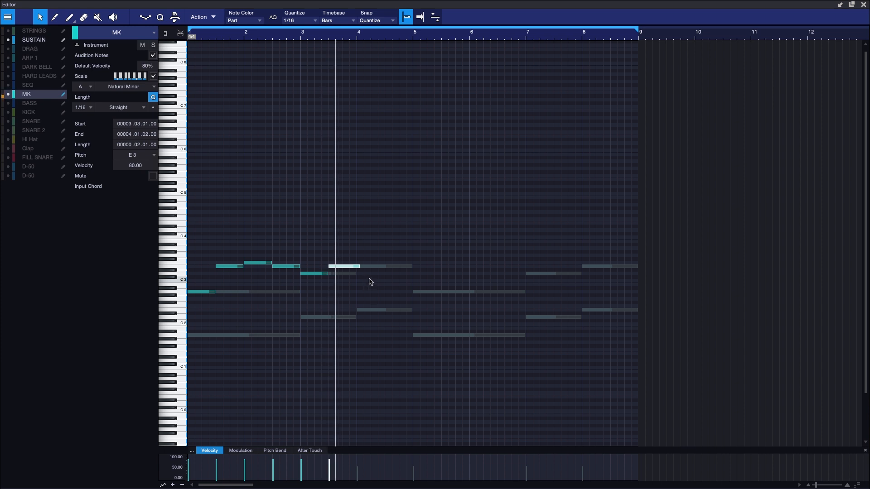
pyautogui.moveTo(361, 270); pyautogui.dragTo(356, 270)
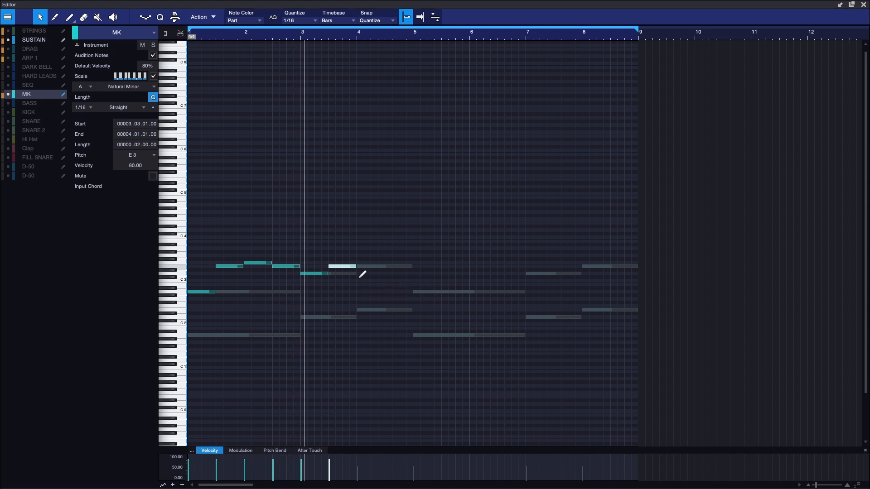
# Add a three-beat E3 note at the start of bar 4, and change the note before it to a two-beat F3
pyautogui.moveTo(361, 267)
pyautogui.mouseDown()
pyautogui.moveTo(401, 269)
pyautogui.moveTo(353, 271)
pyautogui.mouseUp()
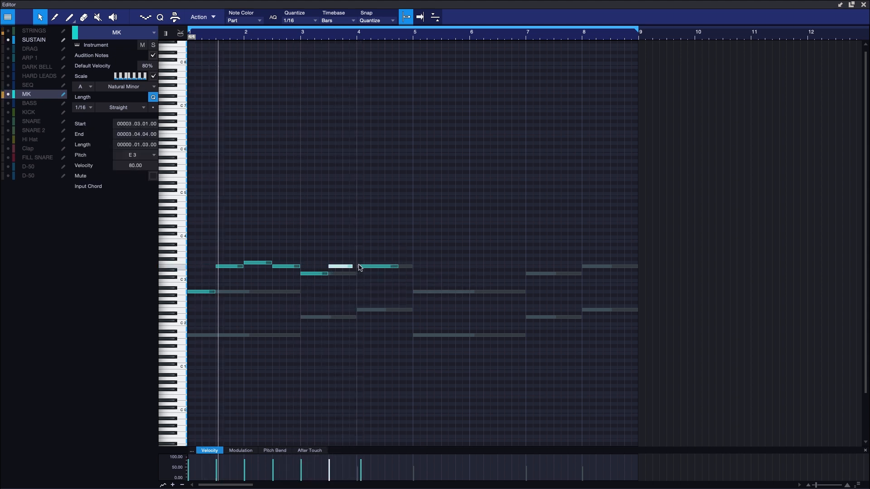
pyautogui.click(380, 266)
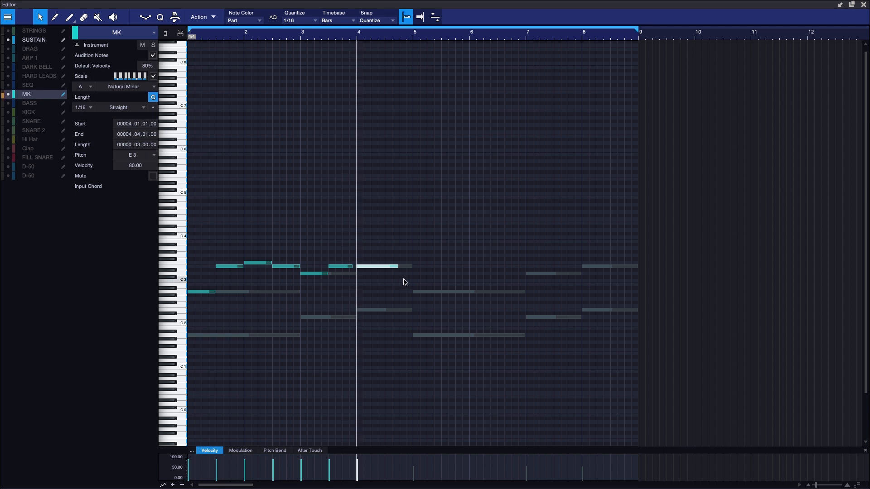
pyautogui.moveTo(348, 267); pyautogui.dragTo(356, 263)
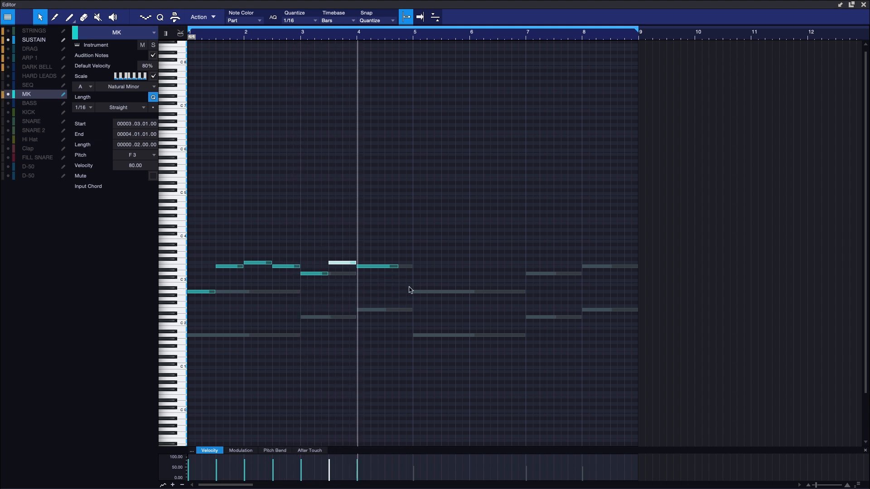
# Shorten the E3 at the start of bar 4 to two beats and add a one-beat D3 on beat 3
pyautogui.moveTo(398, 268); pyautogui.dragTo(414, 275)
pyautogui.doubleClick(386, 274)
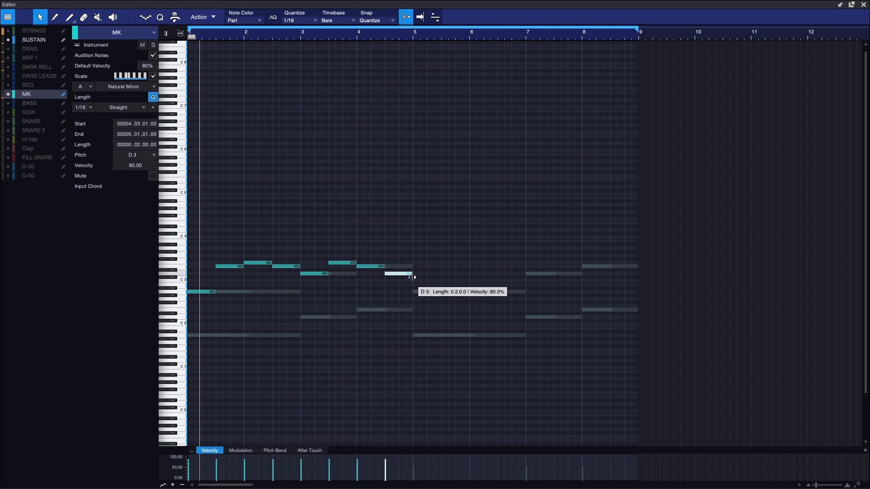
pyautogui.moveTo(413, 277); pyautogui.dragTo(400, 283)
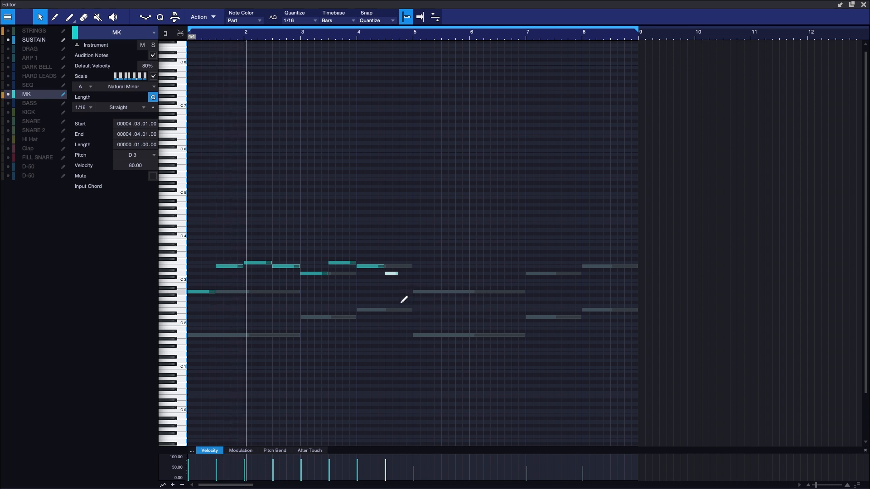
# Add a one-beat A2 on beat 4 of bar 4, try it at B2, restore it to A2, and play the melody
pyautogui.click(400, 291)
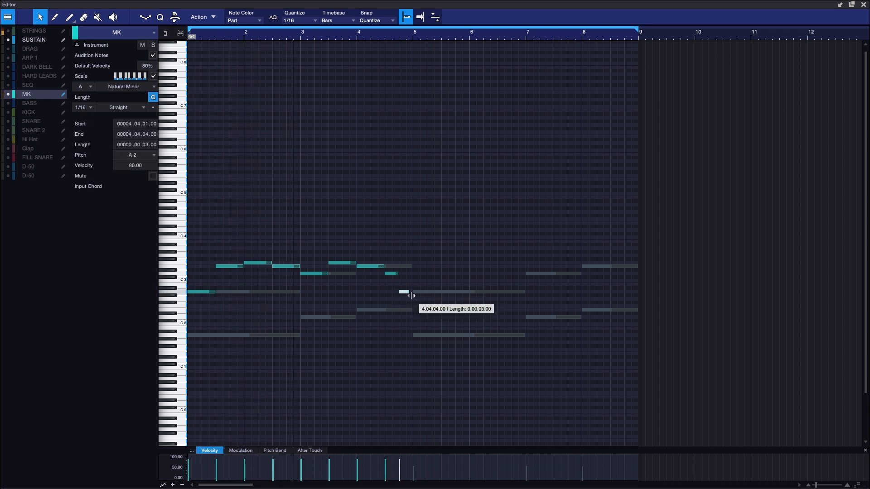
pyautogui.click(407, 284)
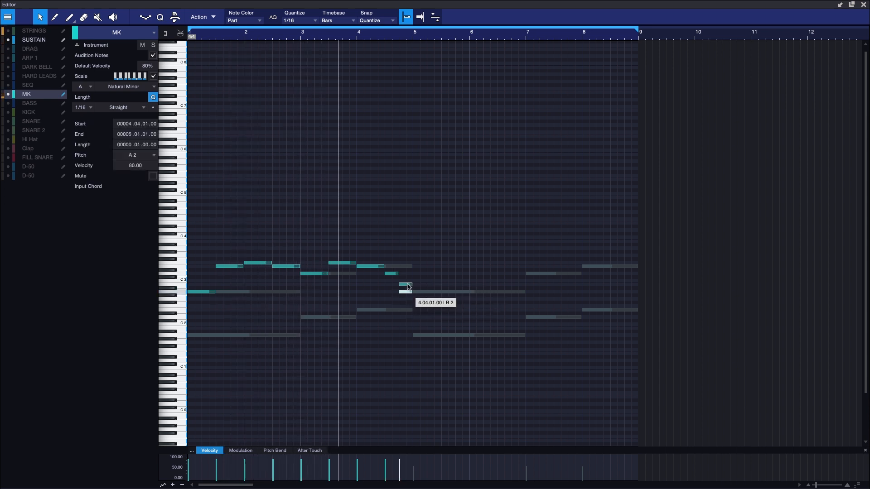
pyautogui.moveTo(408, 285); pyautogui.dragTo(409, 284)
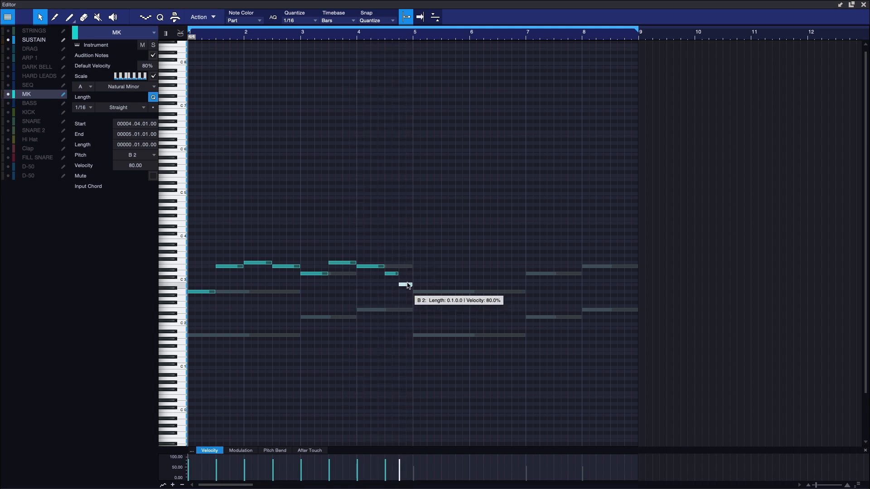
pyautogui.moveTo(409, 285); pyautogui.dragTo(409, 290)
pyautogui.press('space')
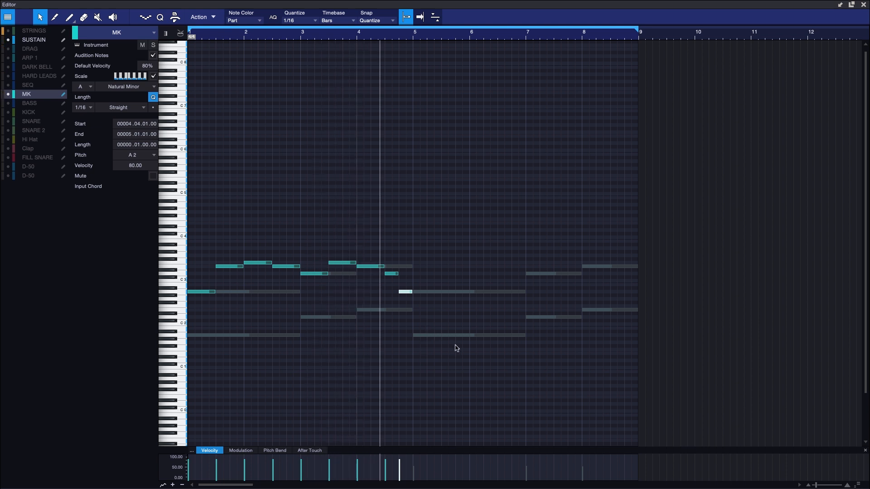
pyautogui.press('space')
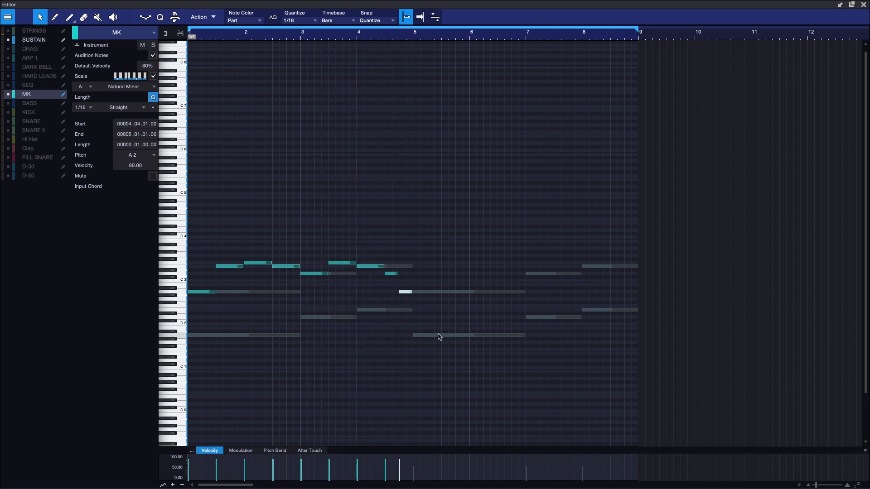
# Duplicate the four-bar MK melody into bars 5 to 8 and close the note editor
pyautogui.press('space')
pyautogui.press('super+a')
pyautogui.press('d')
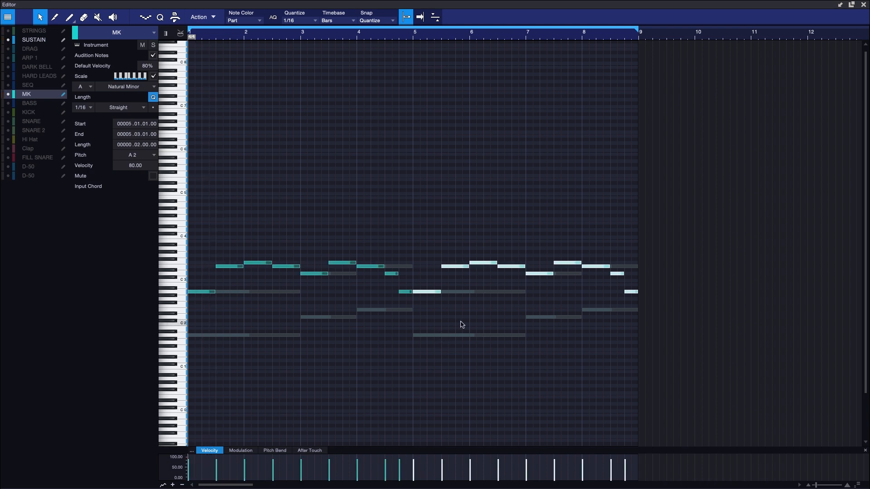
pyautogui.click(520, 367)
pyautogui.click(864, 4)
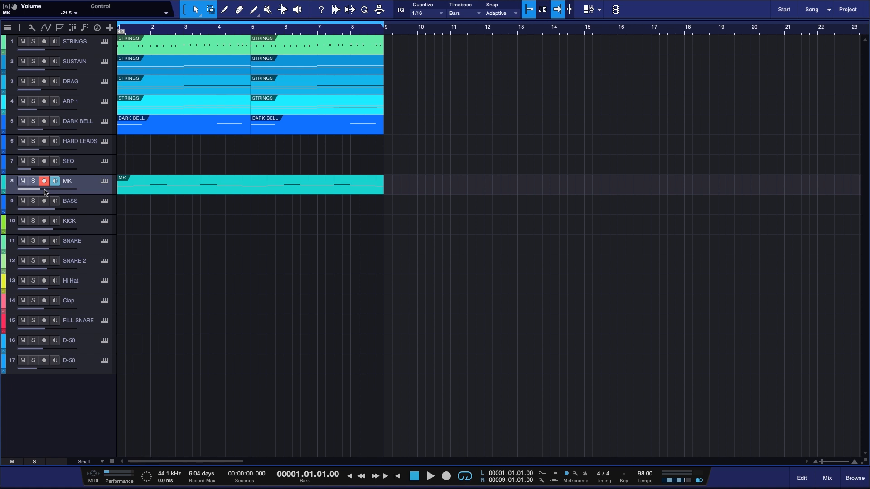
# Play the arrangement and lower the MK channel's volume to -26.7 in the mixer
pyautogui.press('space')
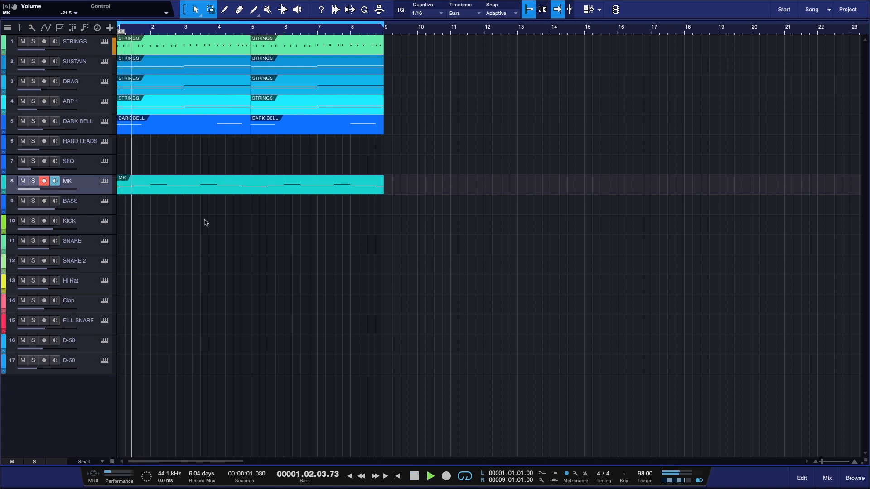
pyautogui.click(827, 478)
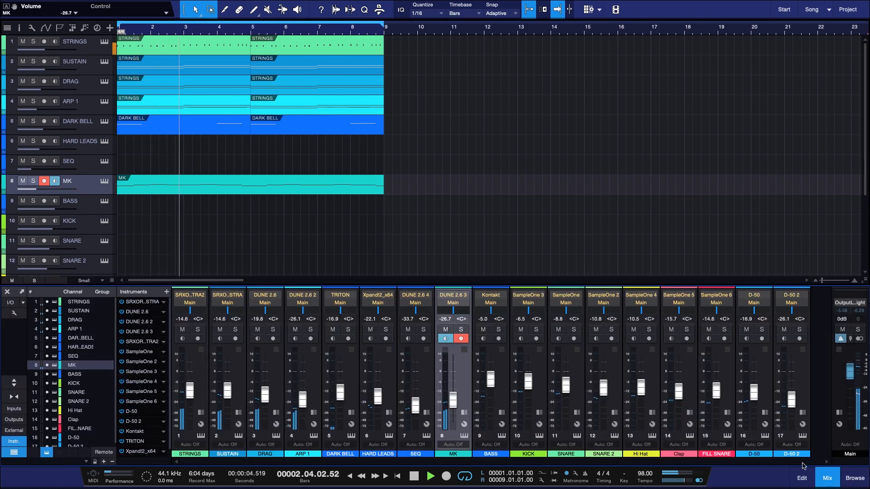
pyautogui.click(827, 478)
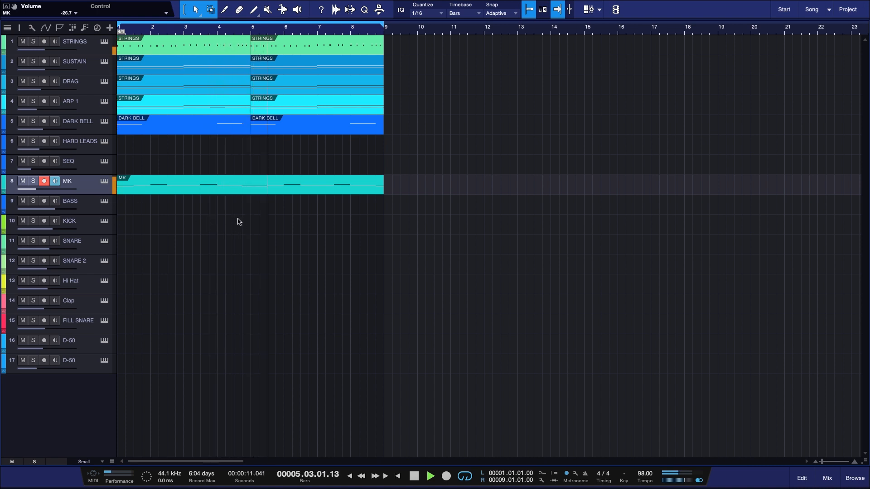
pyautogui.press('space')
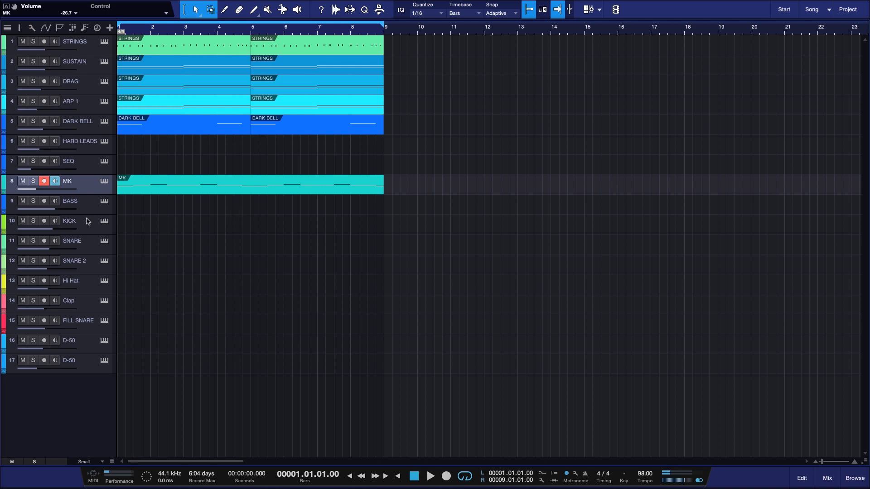
# Open the KICK track for note editing and place a sixteenth-length C3 at the start of bar 1
pyautogui.click(88, 222)
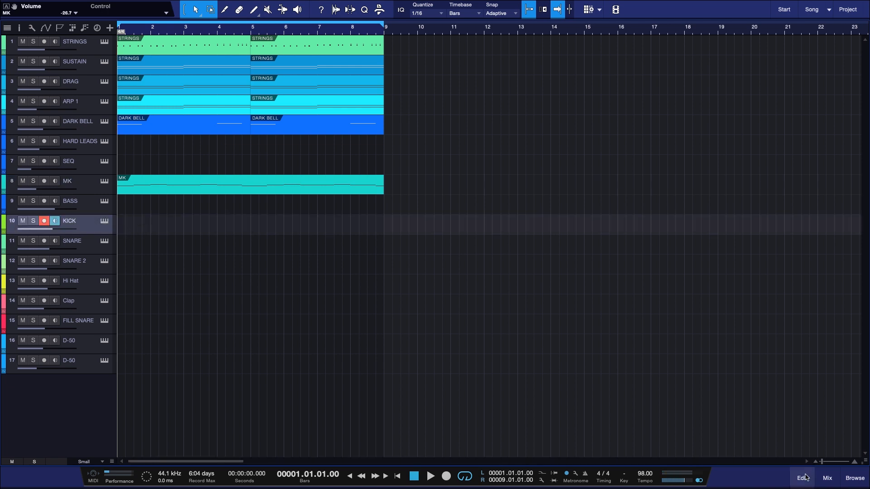
pyautogui.press('F2')
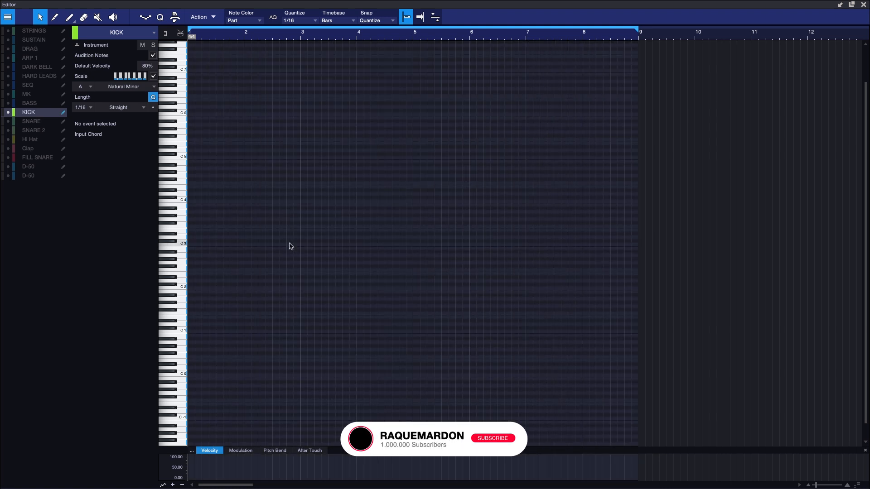
pyautogui.click(193, 246)
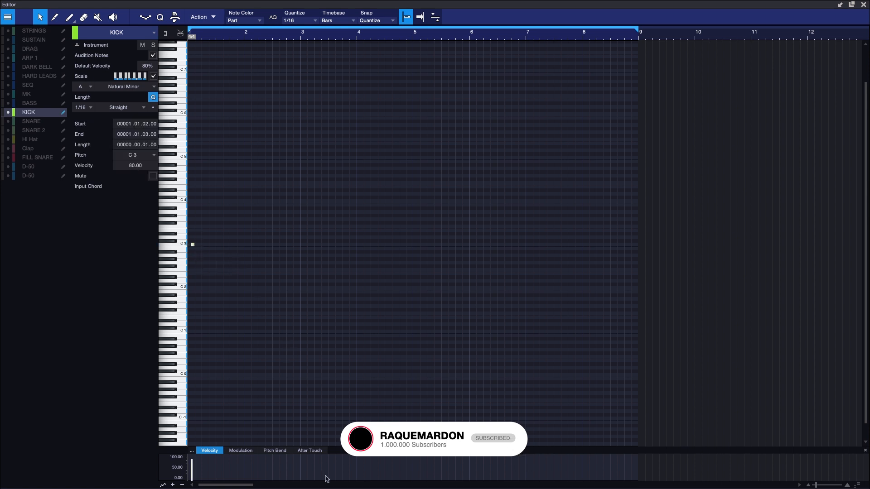
pyautogui.moveTo(816, 484); pyautogui.dragTo(820, 483)
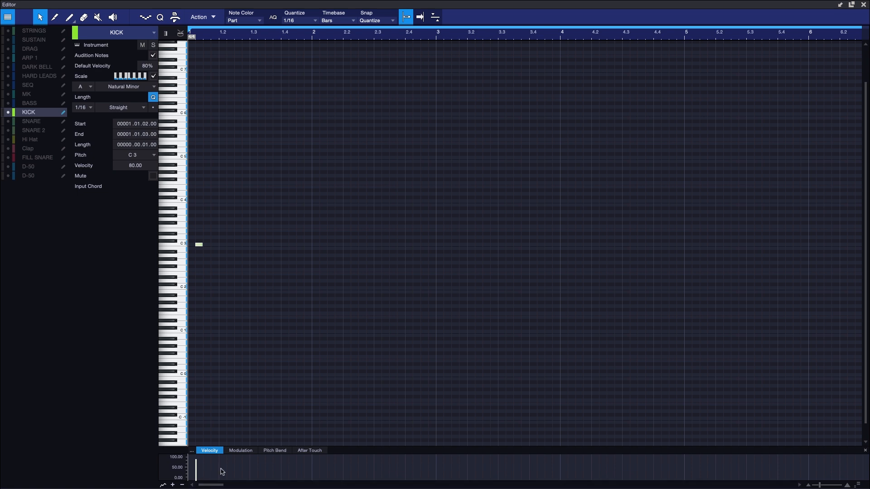
pyautogui.moveTo(197, 246); pyautogui.dragTo(188, 247)
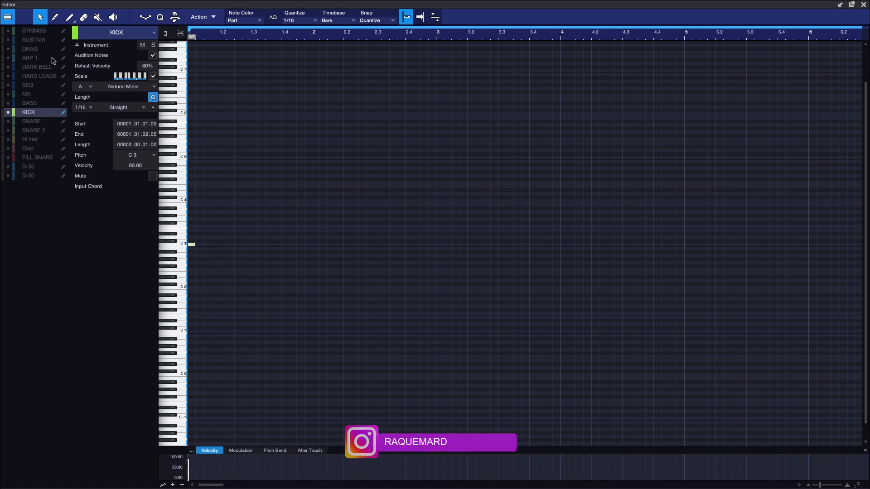
# Show the STRINGS notes behind the kick part and add C3 kicks at 1.1.4, 1.2.3 and 1.3.3 during playback
pyautogui.click(38, 31)
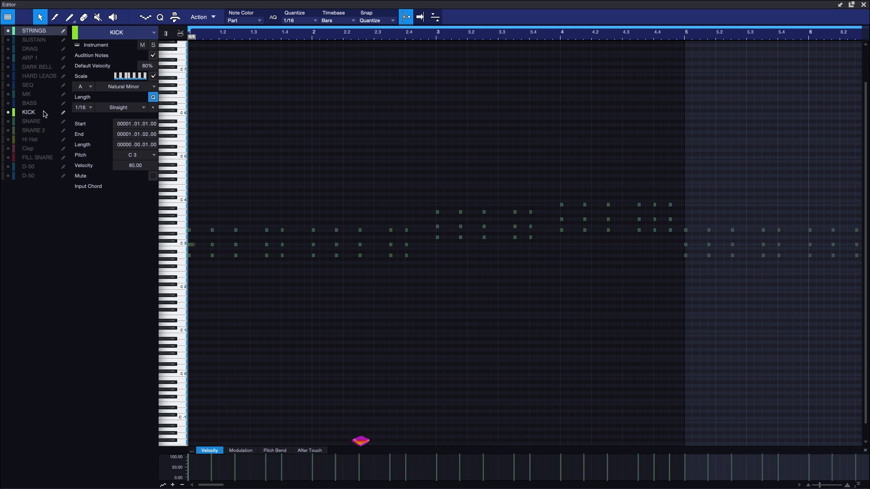
pyautogui.click(45, 113)
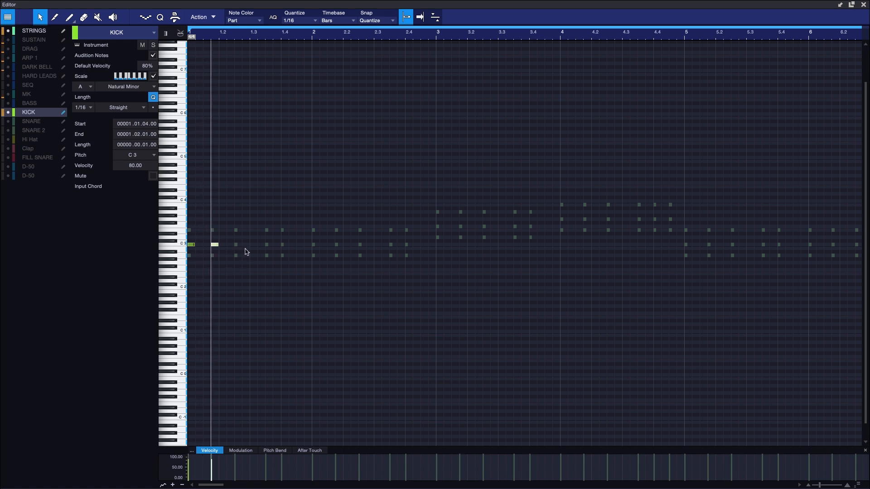
pyautogui.keyDown('alt'); pyautogui.click(236, 245); pyautogui.keyUp('alt')
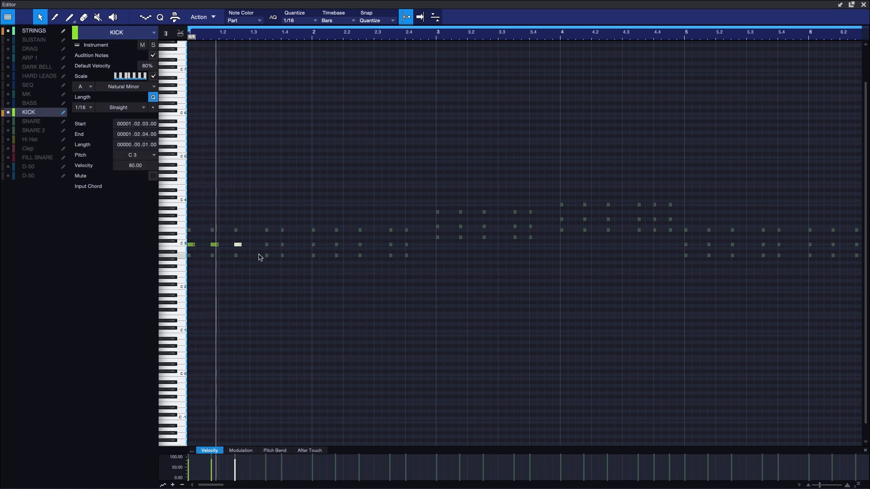
pyautogui.keyDown('alt'); pyautogui.click(267, 245); pyautogui.keyUp('alt')
pyautogui.press('space')
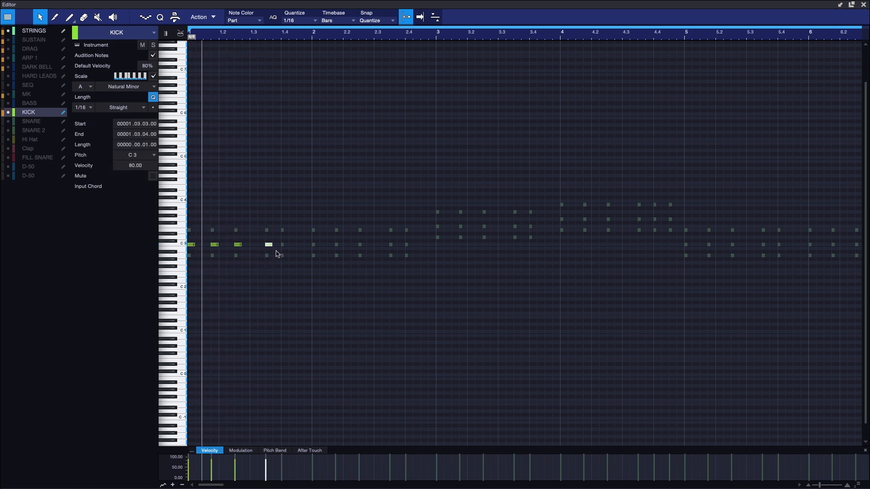
# Add a sixteenth-length C3 kick at 1.3.2 and play the bar 1 pattern repeatedly
pyautogui.press('space')
pyautogui.keyDown('alt'); pyautogui.click(262, 245); pyautogui.keyUp('alt')
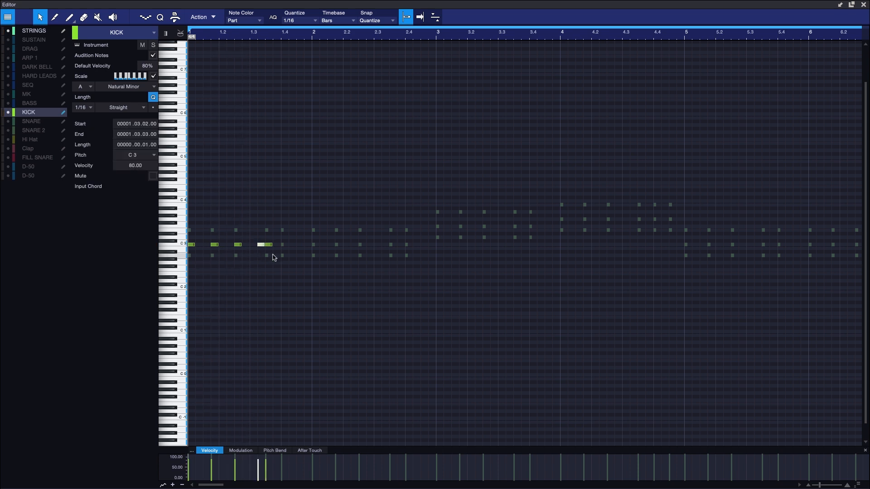
pyautogui.press('space')
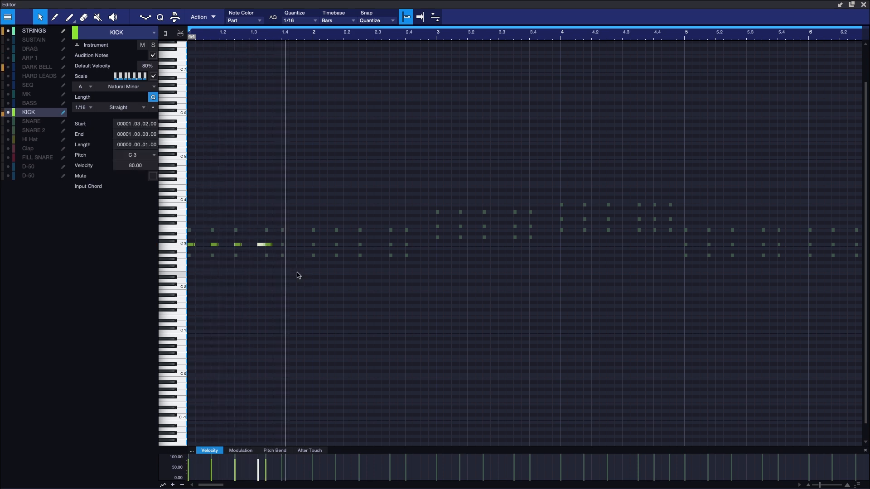
pyautogui.press('space')
pyautogui.press('space')
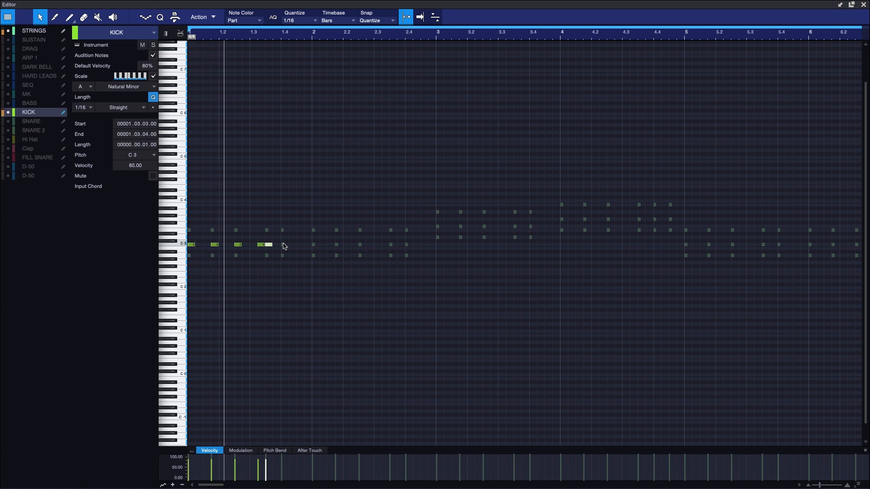
pyautogui.press('space')
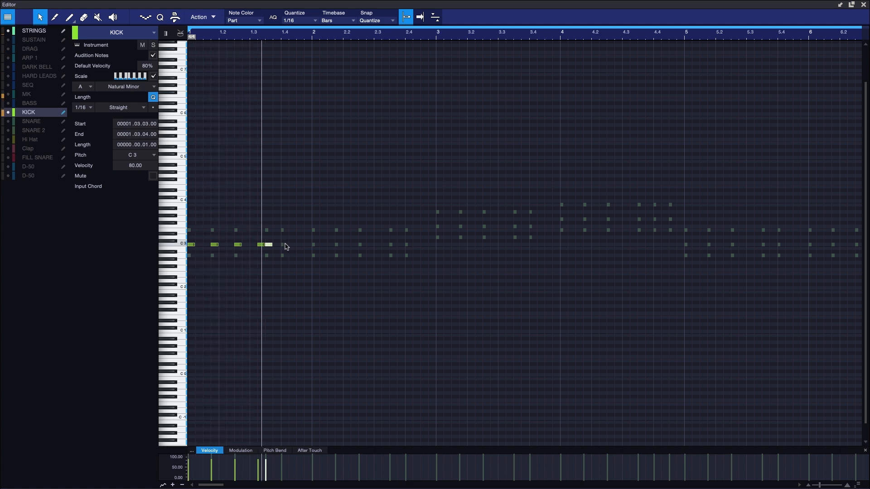
pyautogui.press('space')
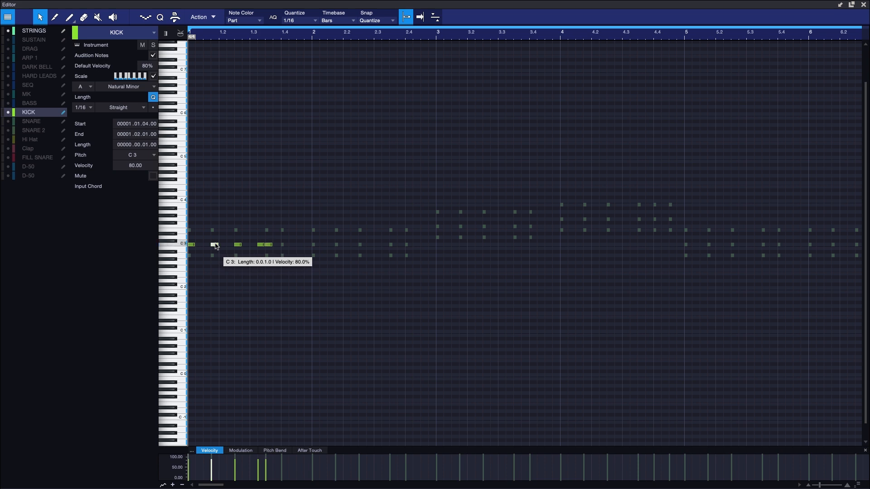
# Try the bar 1 pattern without the kick at 1.1.4 during playback, and restore that note
pyautogui.press('space')
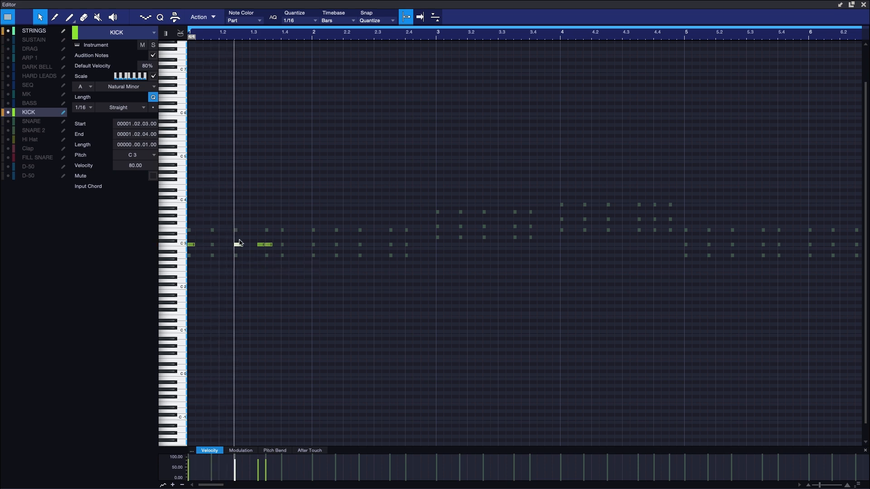
pyautogui.press('space')
pyautogui.press('space')
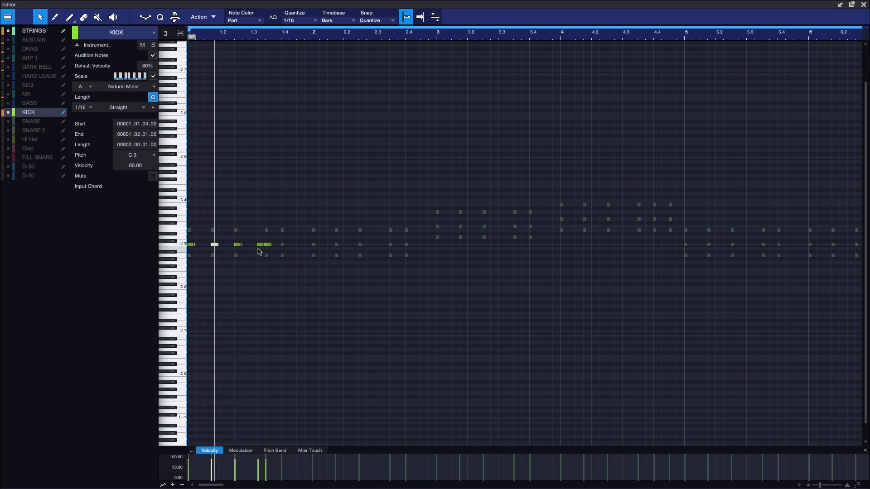
pyautogui.press('space')
# Delete the kick at 1.2.3 and play the remaining pattern
pyautogui.click(239, 245)
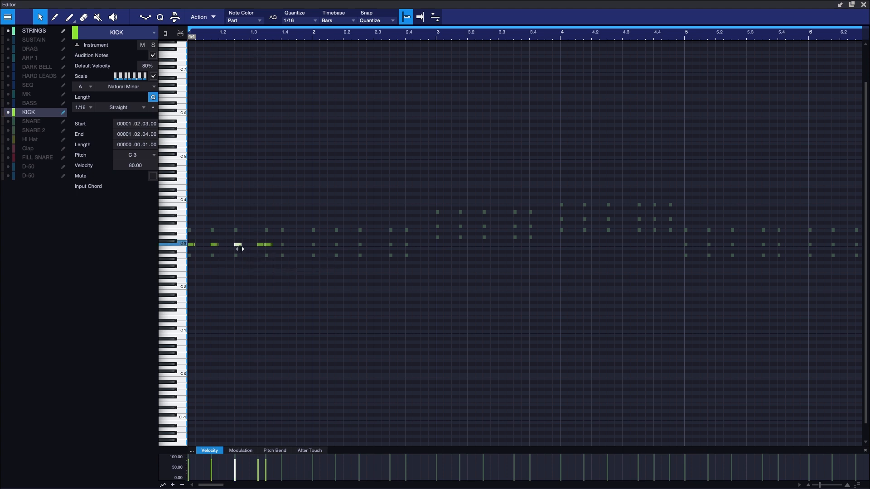
pyautogui.press('space')
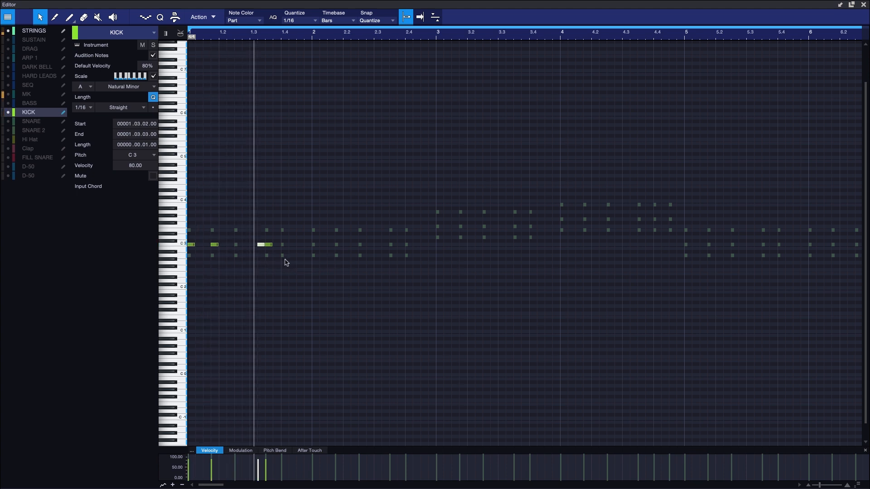
pyautogui.press('space')
# Duplicate the bar 1 kick pattern through bar 8, play it, and set all kick velocities to 100
pyautogui.moveTo(288, 230); pyautogui.dragTo(182, 254)
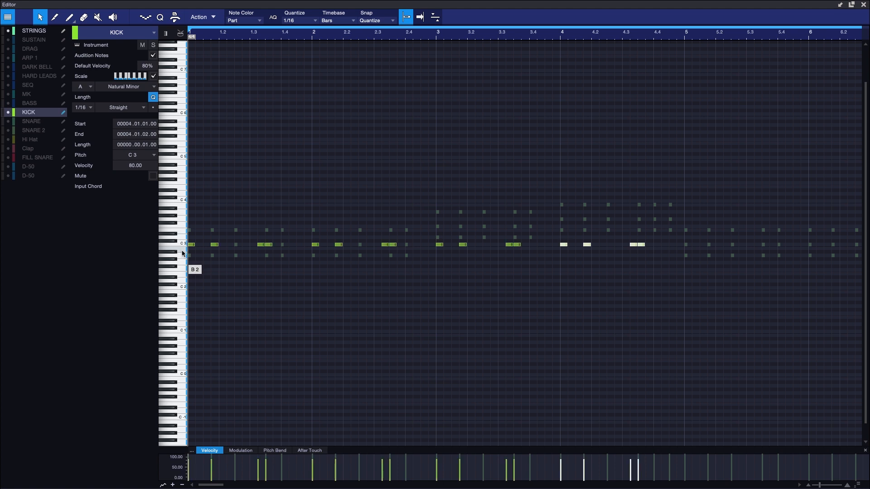
pyautogui.moveTo(821, 484); pyautogui.dragTo(817, 484)
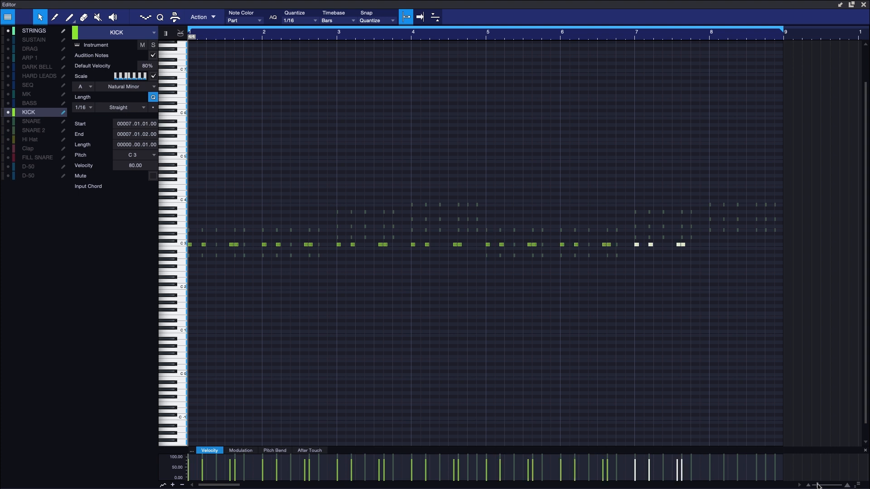
pyautogui.press('space')
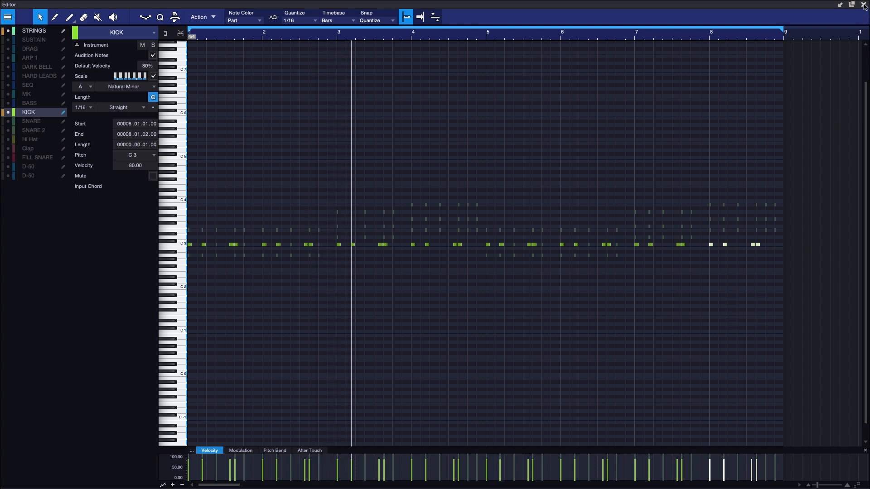
pyautogui.hotkey('ctrl', 'a')
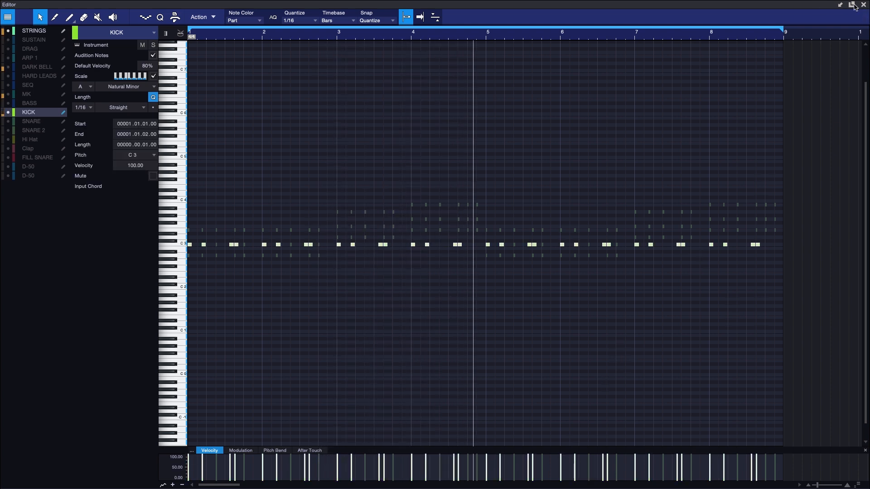
# Check the KICK channel's level in the mixer during playback, close the mixer and stop playback
pyautogui.press('F2')
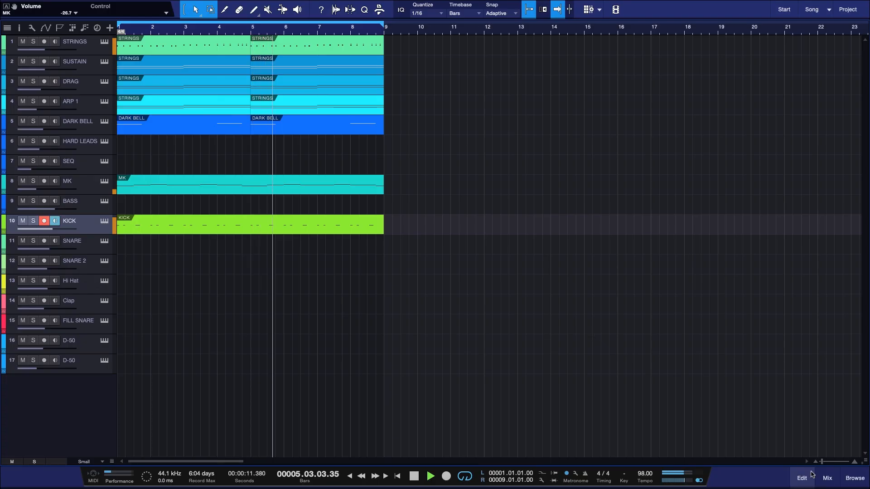
pyautogui.click(827, 478)
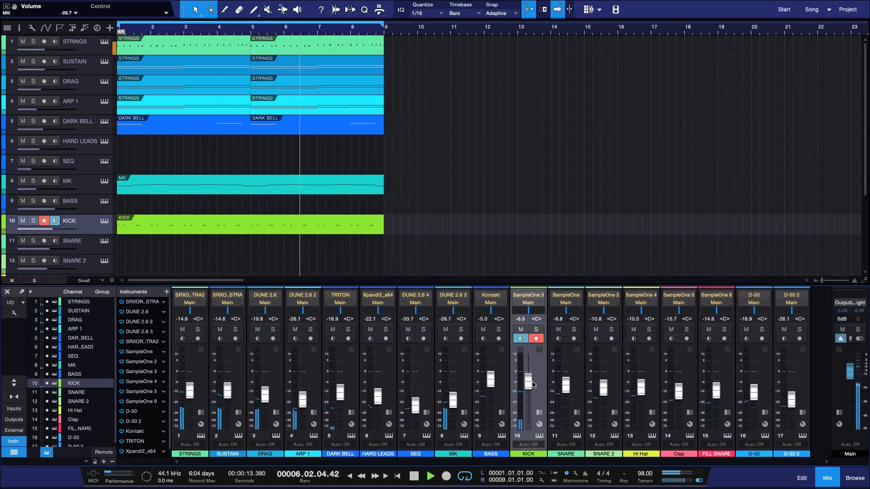
pyautogui.click(827, 476)
pyautogui.press('space')
# Inspect the sample loaded in the SNARE track's instrument and close the instrument
pyautogui.click(94, 245)
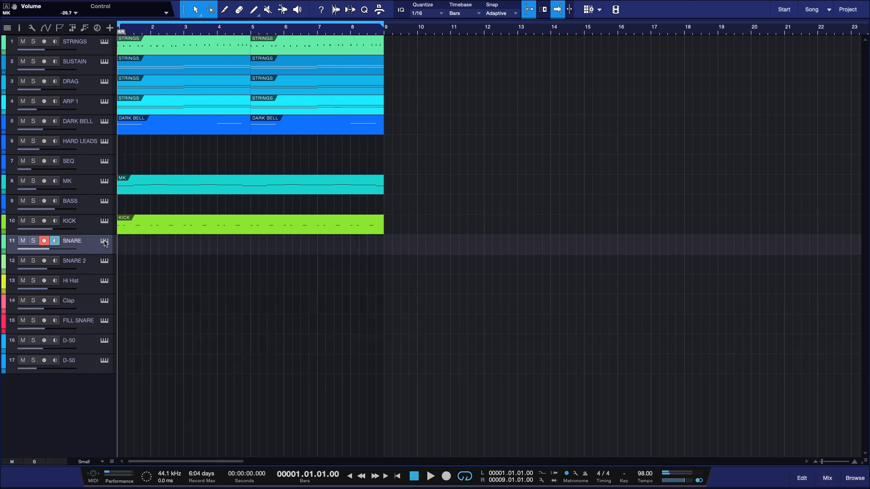
pyautogui.click(105, 242)
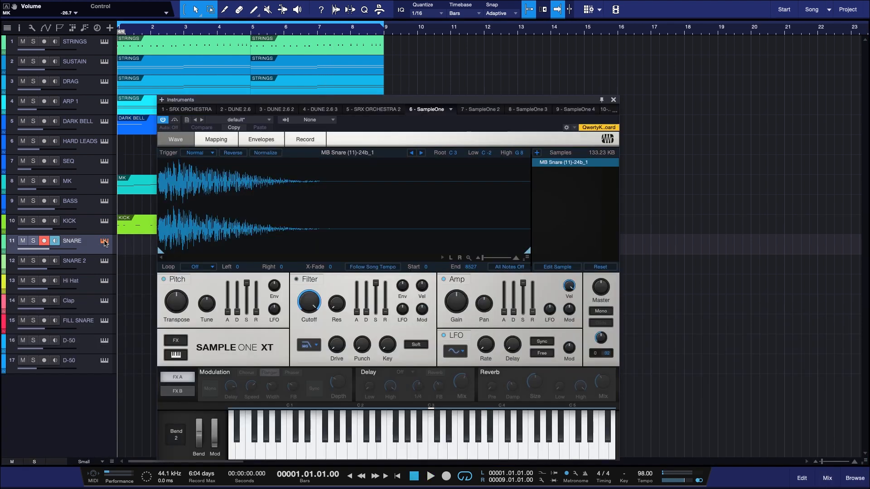
pyautogui.click(614, 99)
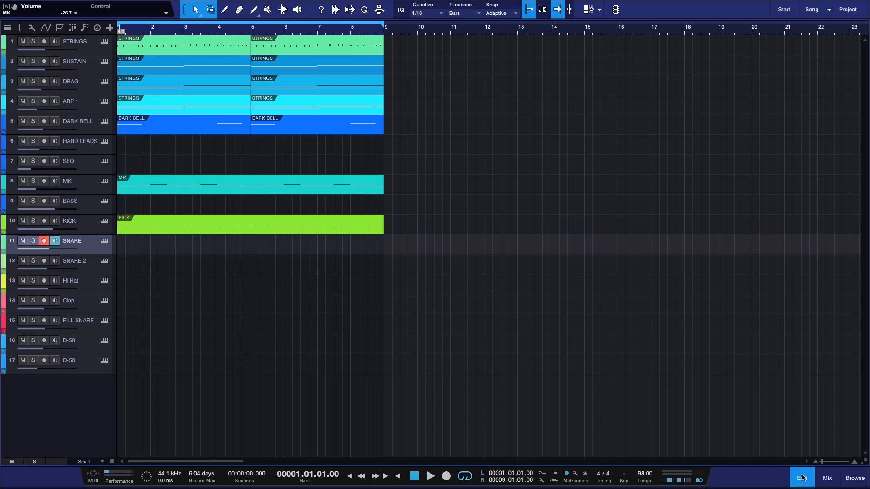
# Add sixteenth-length C3 snares at 1.2.3, 1.4.3 and 2.2.3 with the KICK notes shown as reference, and start playback
pyautogui.click(801, 478)
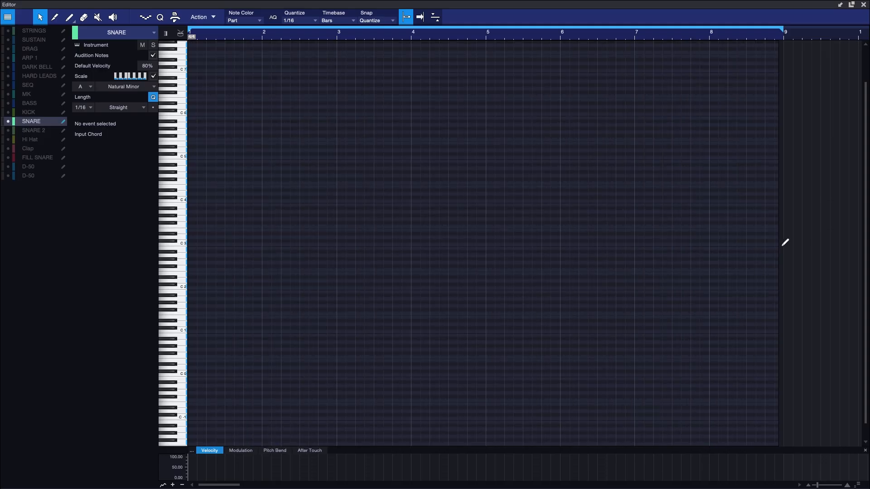
pyautogui.click(51, 113)
pyautogui.click(48, 120)
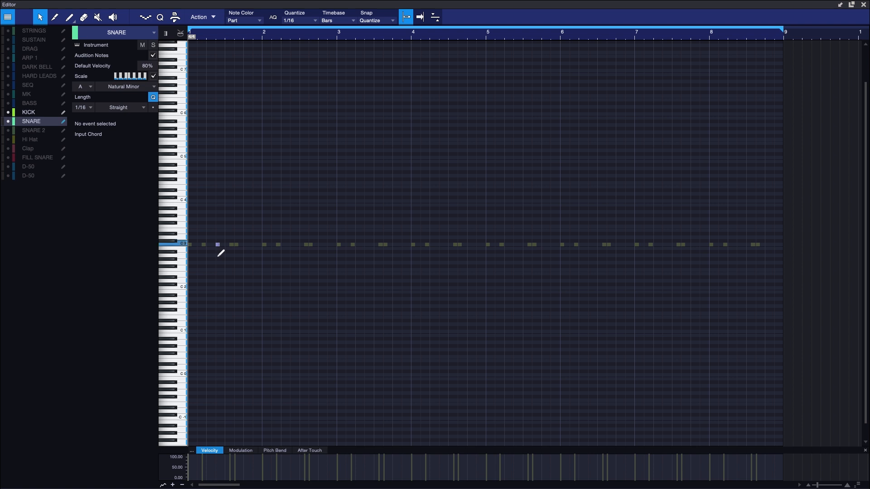
pyautogui.click(217, 245)
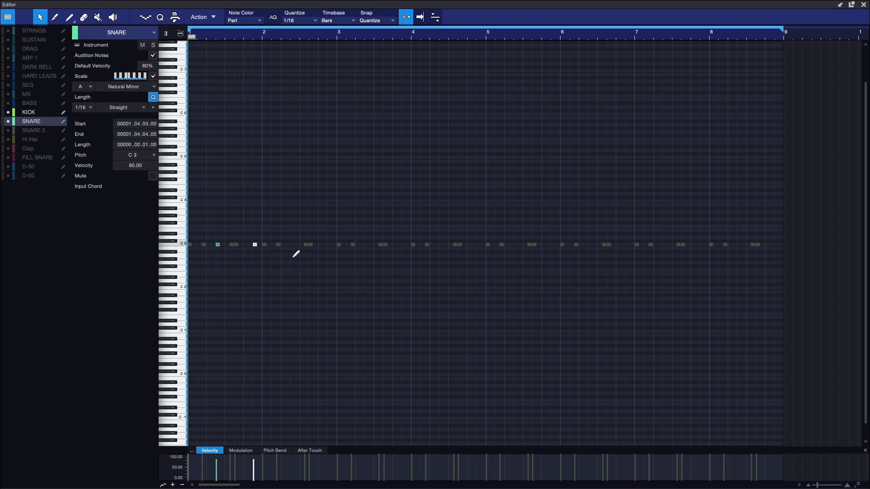
pyautogui.press('space')
# Try an extra C3 snare at 1.1.3 and 1.1.4 during playback, and remove it
pyautogui.click(199, 245)
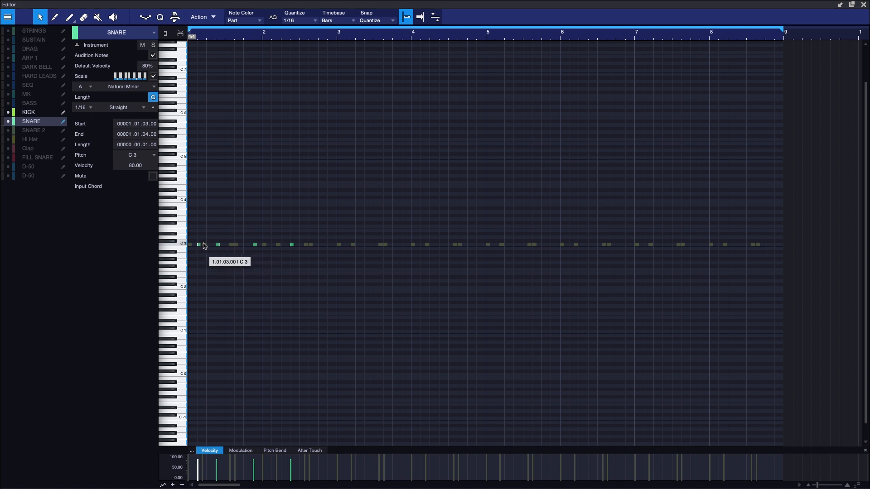
pyautogui.press('space')
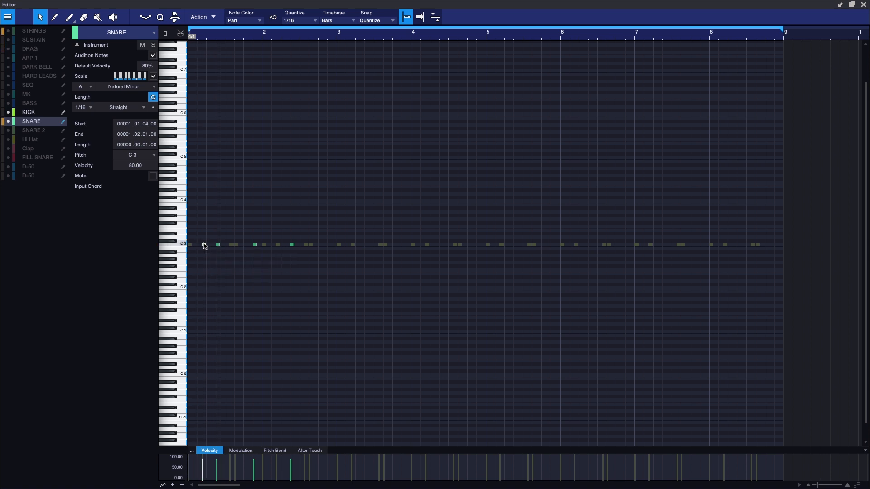
pyautogui.press('space')
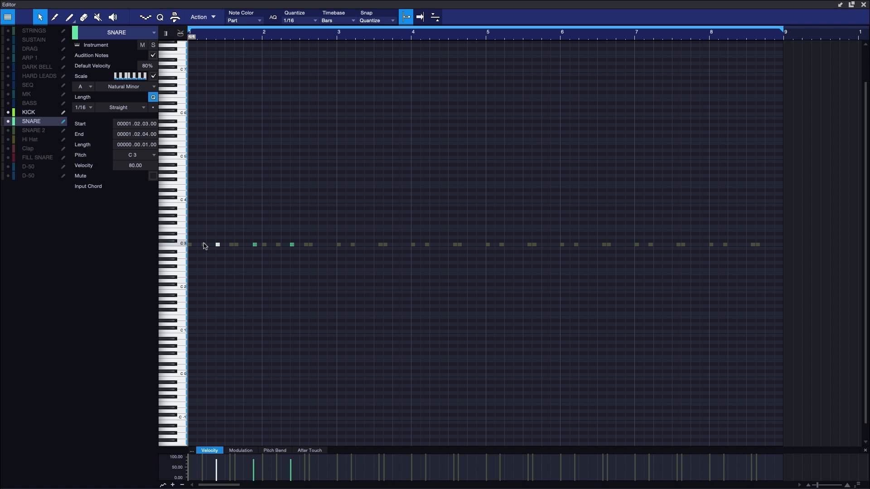
# Add a sixteenth-length C3 snare at 2.4.3 and play the two-bar pattern from the start
pyautogui.press('space')
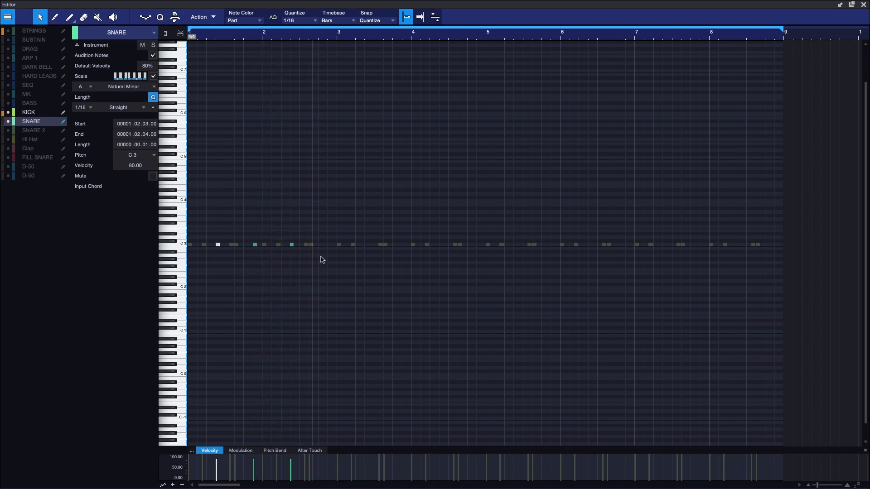
pyautogui.click(330, 247)
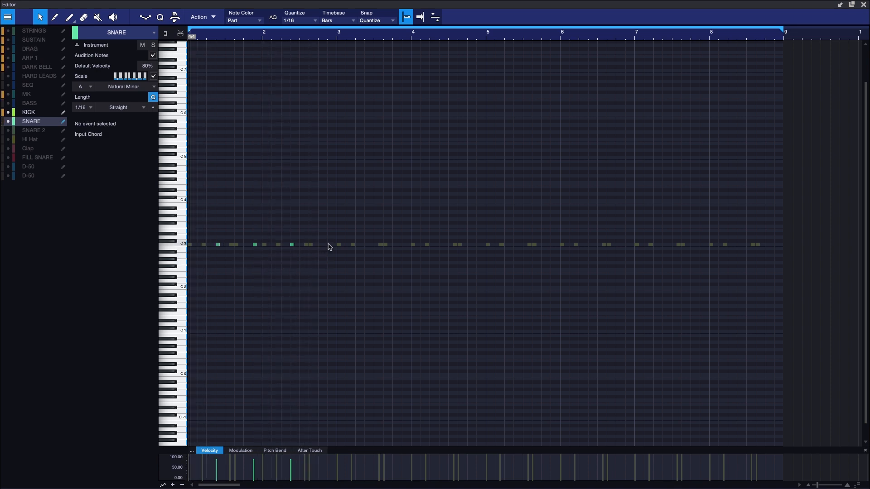
pyautogui.click(329, 245)
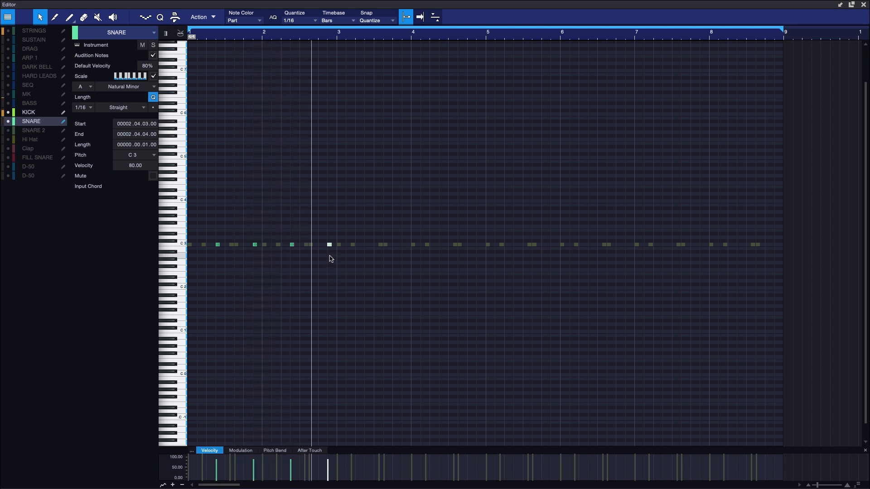
pyautogui.press(',')
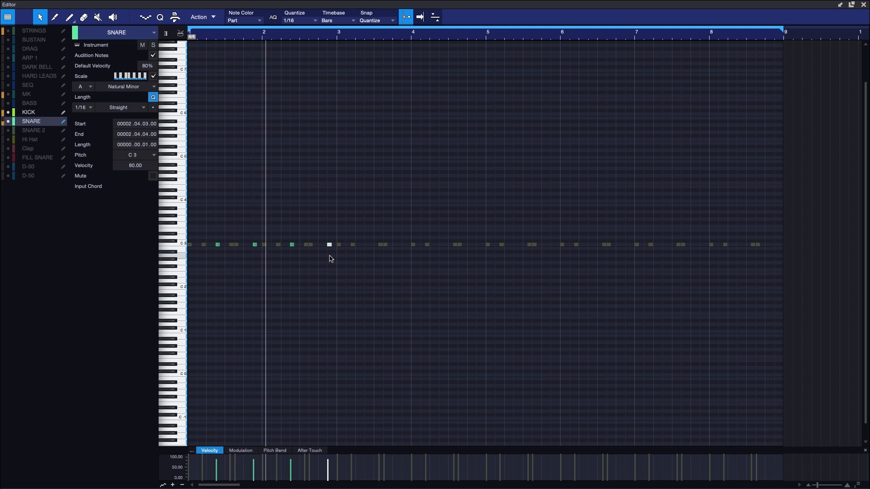
pyautogui.press(',')
# Try an extra C3 snare at 1.4.1 during playback, and remove it
pyautogui.click(246, 245)
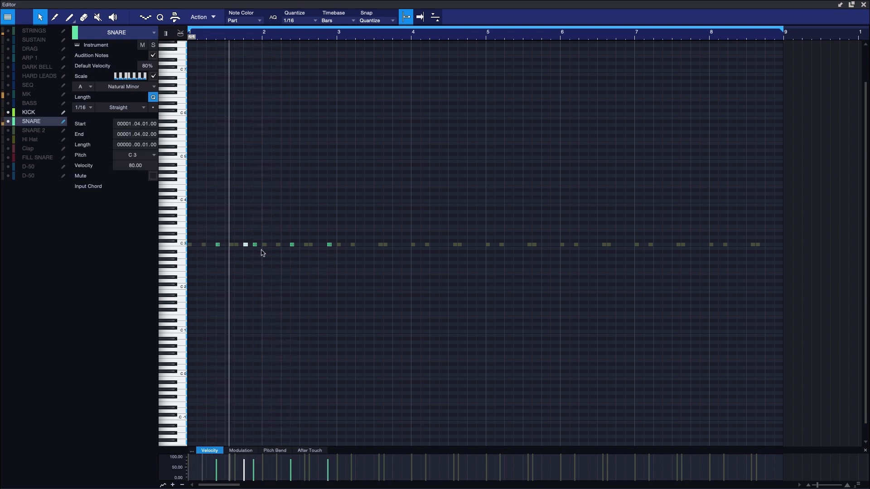
pyautogui.press(',')
pyautogui.moveTo(250, 246); pyautogui.dragTo(260, 248)
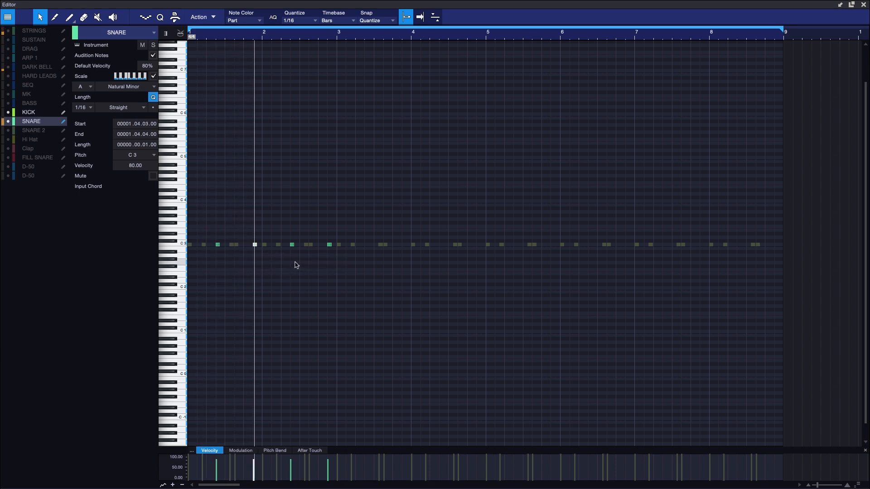
# Duplicate the two-bar snare pattern through bar 8, and stop playback after listening to it
pyautogui.press('super+a')
pyautogui.press('d')
pyautogui.press('d')
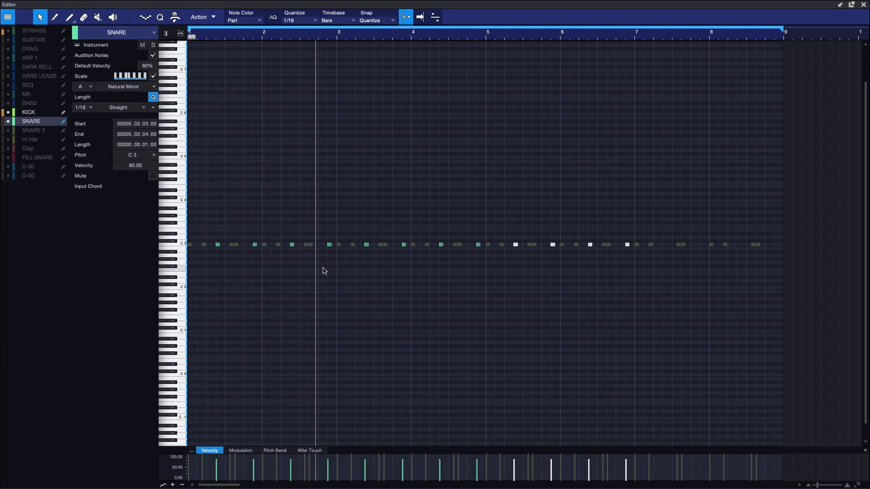
pyautogui.press('d')
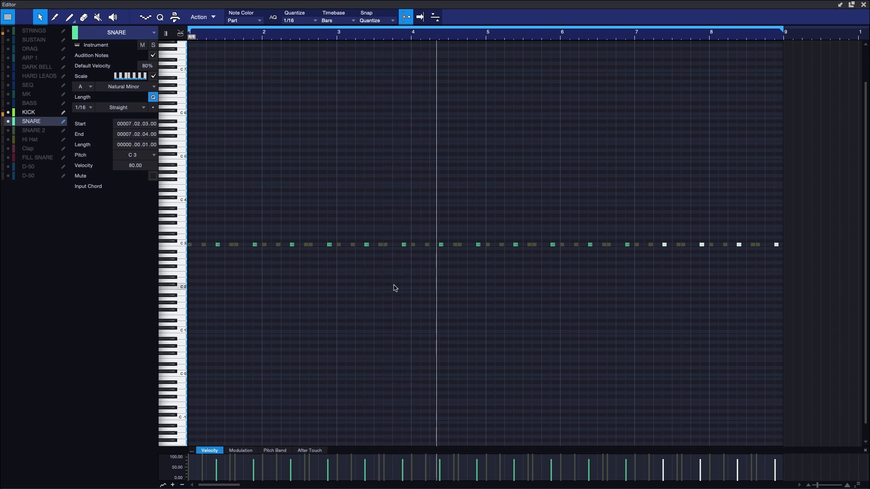
pyautogui.press('space')
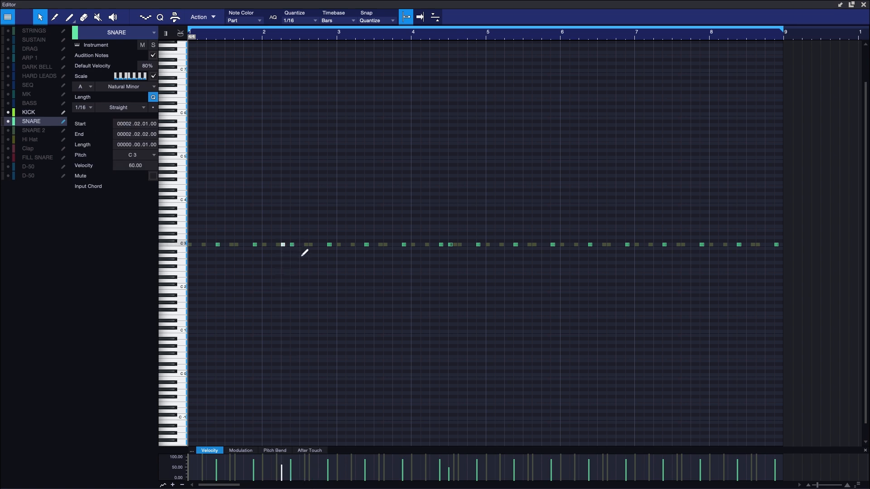
# Try a quieter extra C3 snare at 2.3.1 during playback, and delete it
pyautogui.click(301, 245)
pyautogui.press('space')
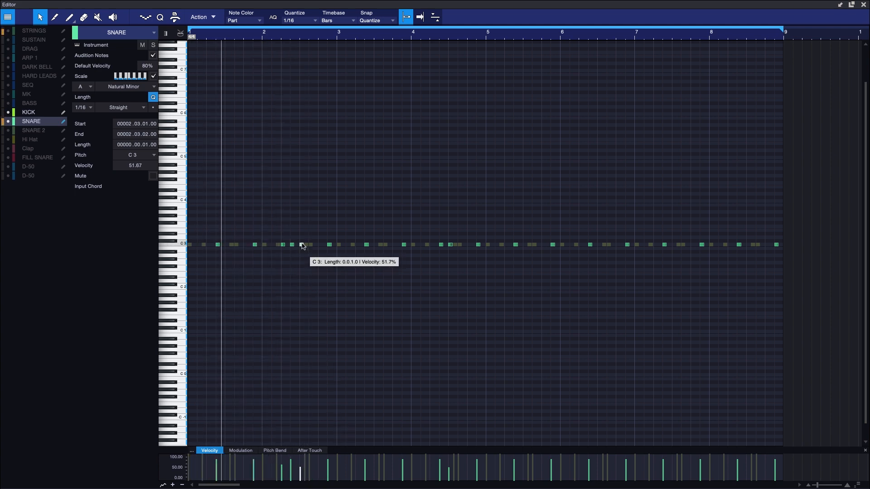
pyautogui.press('Delete')
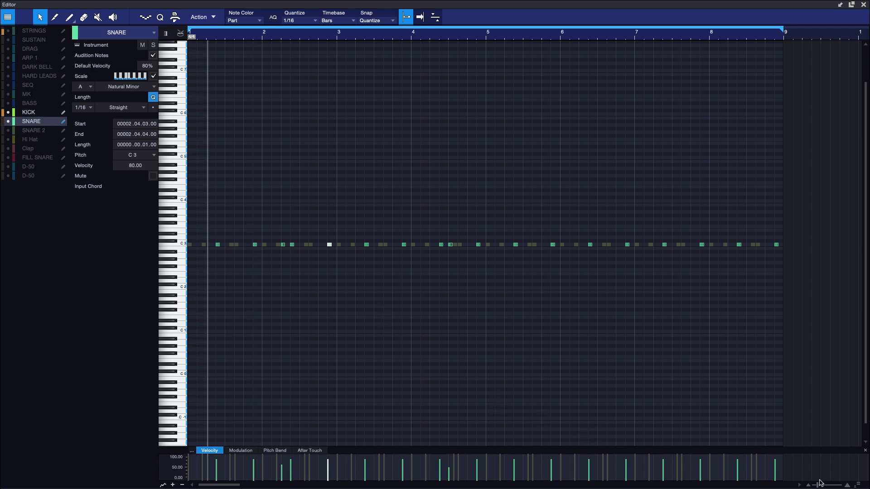
# Remove the extra snare at 2.2.1, keeping the main snare hits in bar 2
pyautogui.moveTo(818, 485); pyautogui.dragTo(821, 485)
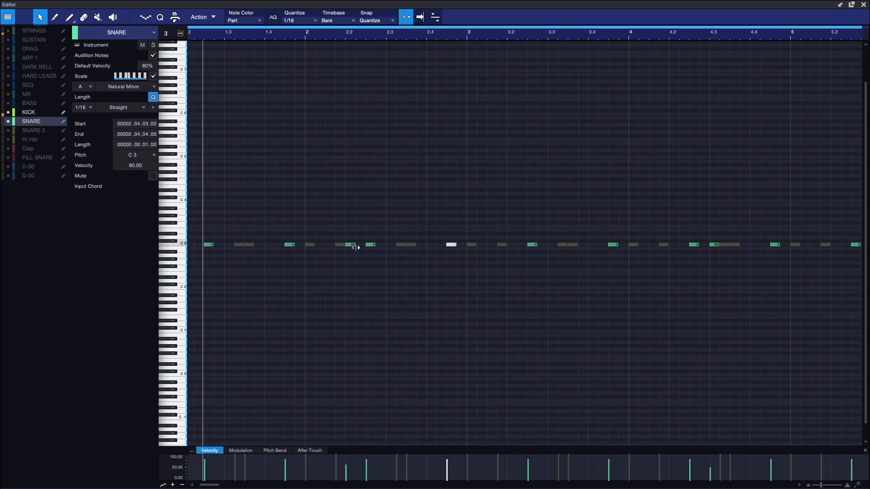
pyautogui.moveTo(349, 244); pyautogui.dragTo(367, 246)
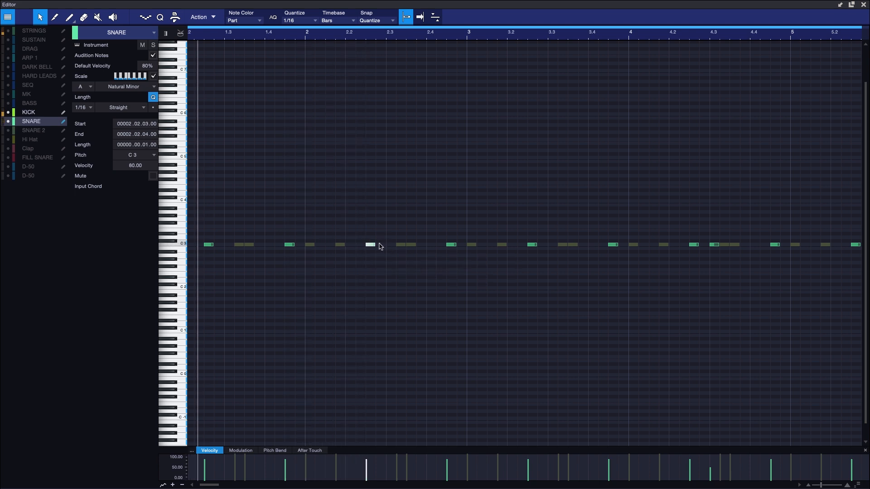
pyautogui.click(381, 245)
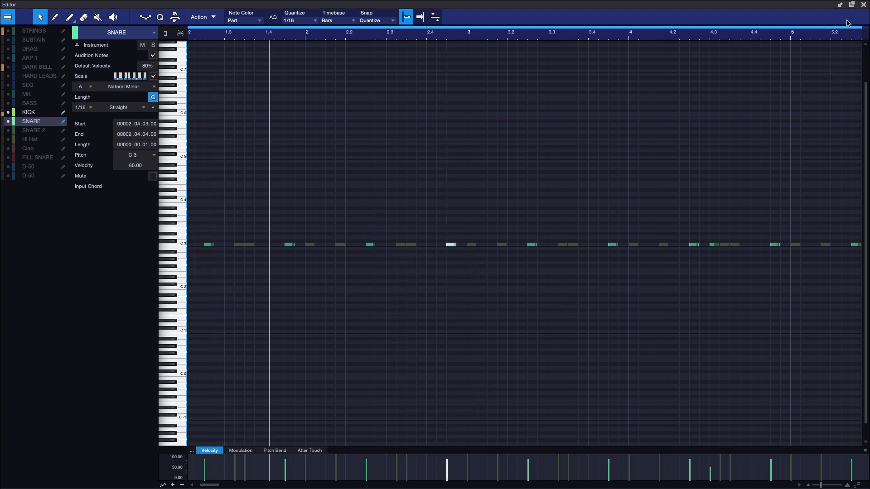
# Set the SNARE channel's volume to -8.5 dB in the mixer and restart playback from bar 1
pyautogui.press('F2')
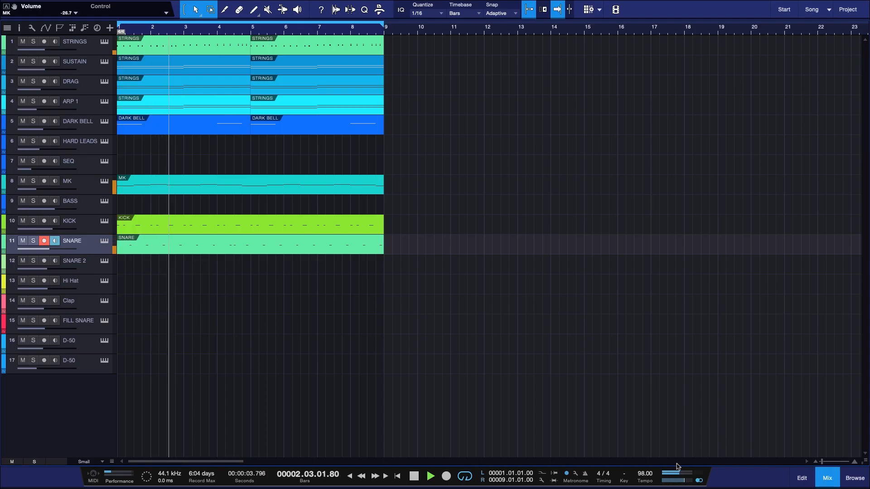
pyautogui.click(827, 478)
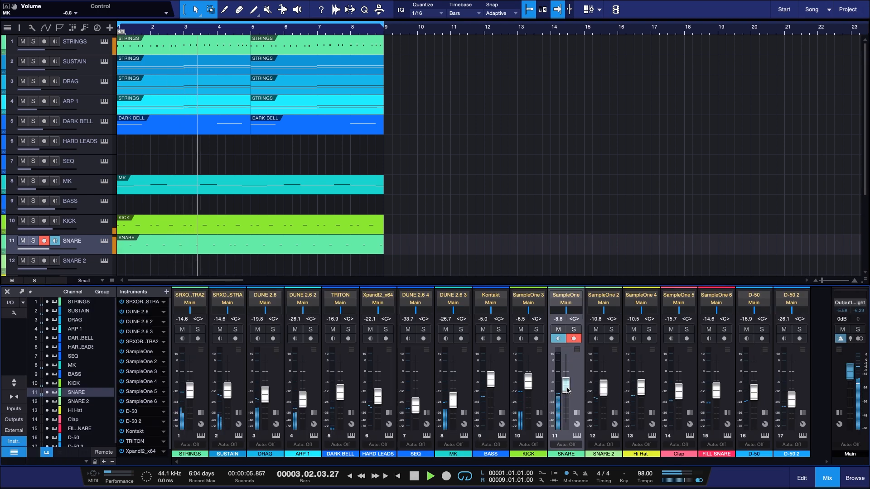
pyautogui.moveTo(567, 391); pyautogui.dragTo(567, 389)
pyautogui.press('F3')
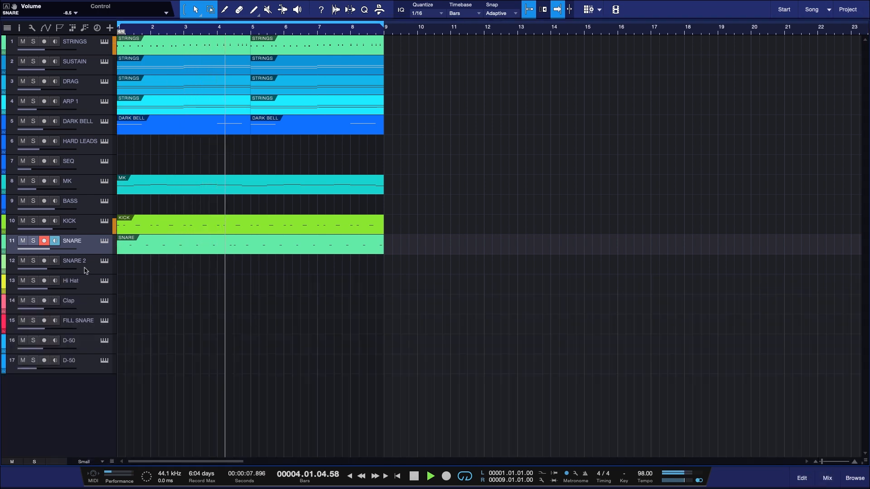
pyautogui.press('Home')
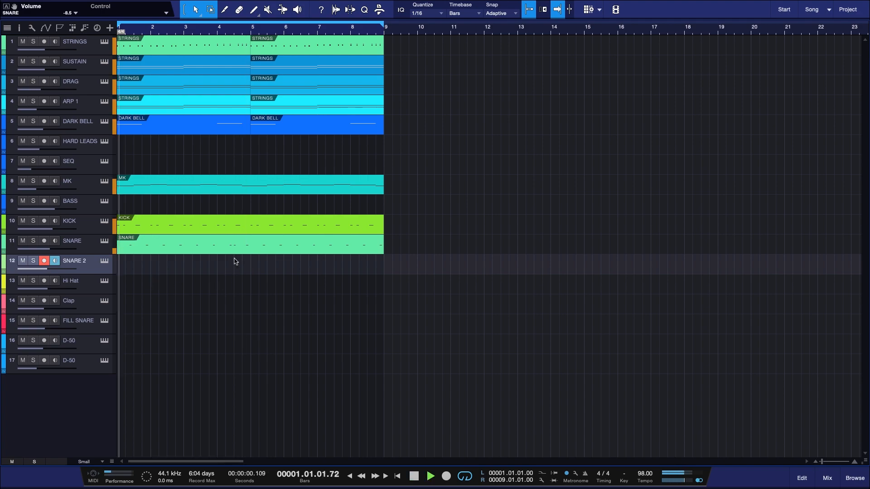
# Delete the extra snare at 4.3.1, return to the arrangement and stop playback
pyautogui.press('F2')
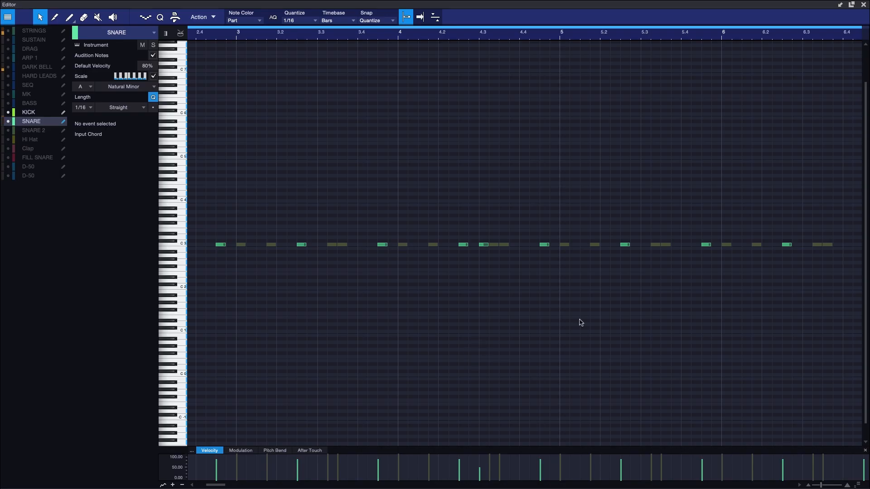
pyautogui.moveTo(822, 485); pyautogui.dragTo(821, 485)
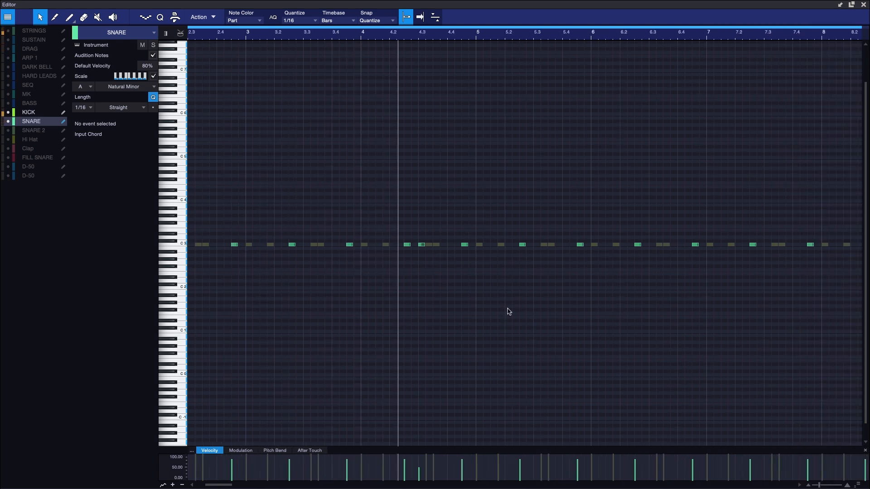
pyautogui.click(423, 246)
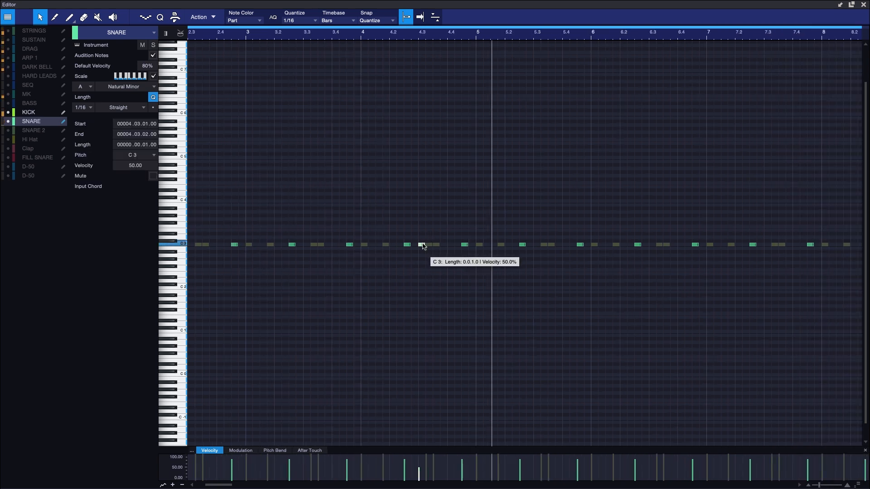
pyautogui.press('Delete')
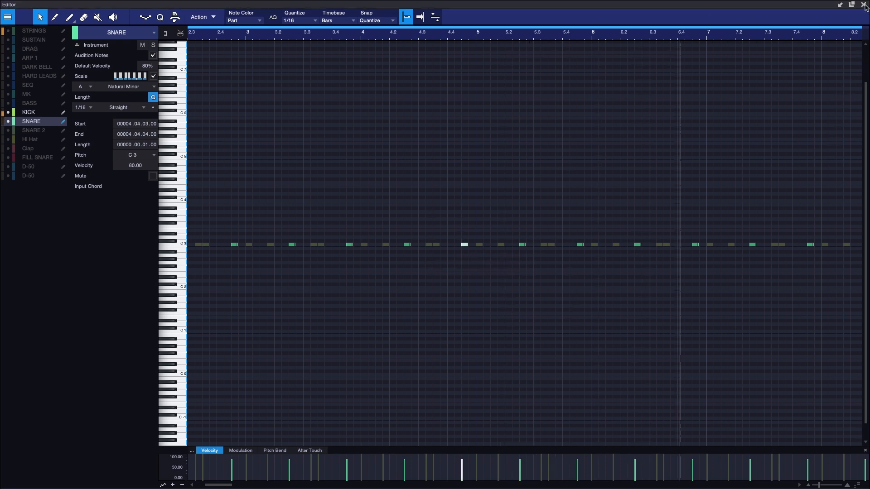
pyautogui.press('F2')
pyautogui.press('space')
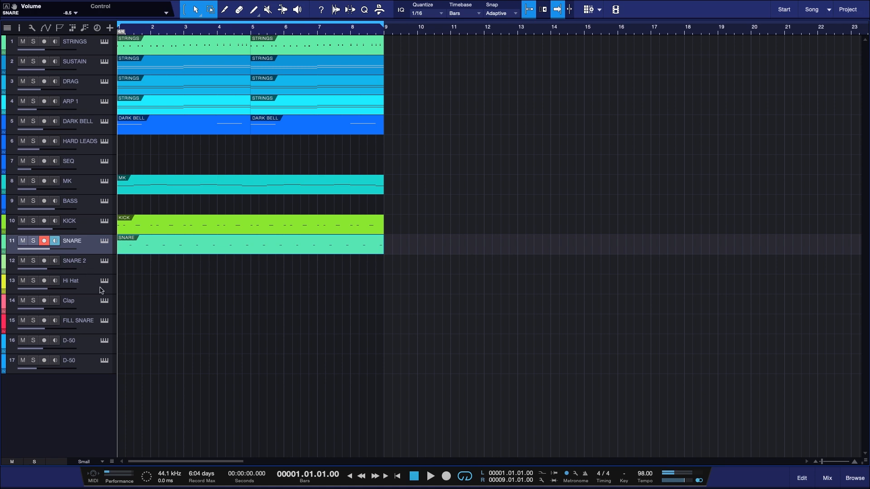
# Create an empty eight-bar part for the Hi Hat track in the note editor
pyautogui.click(101, 290)
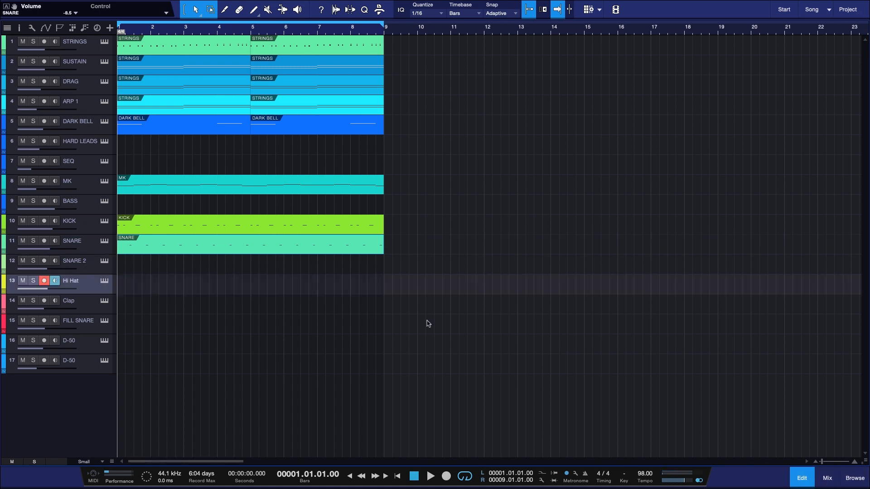
pyautogui.press('F2')
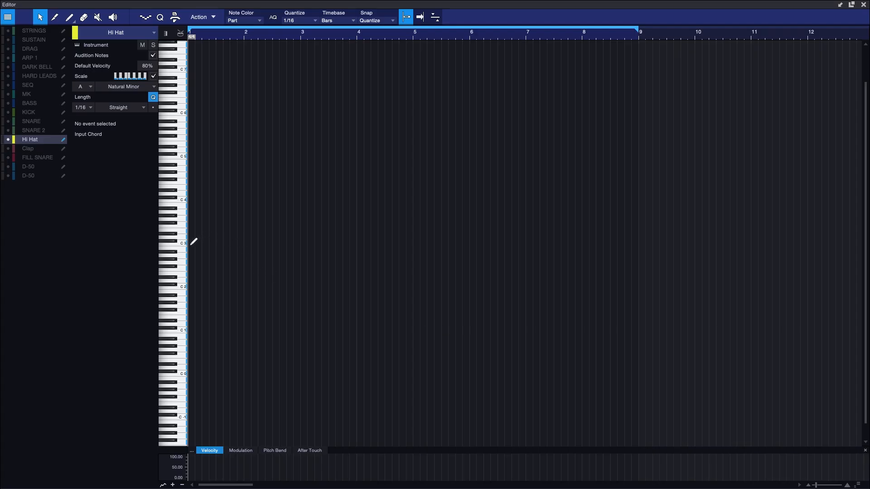
pyautogui.moveTo(192, 242); pyautogui.dragTo(639, 258)
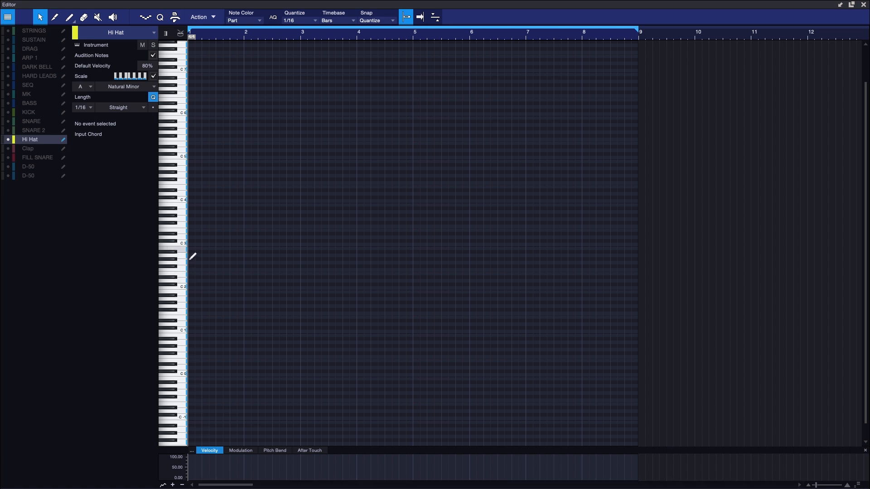
# Enter four C3 eighth-note hi-hat hits in the first half of bar 1, duplicate them through bar 8 and play them back
pyautogui.click(196, 245)
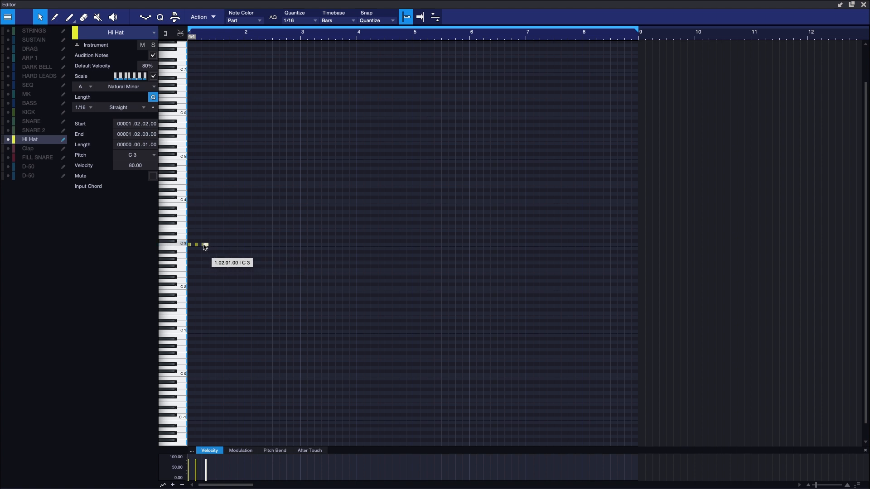
pyautogui.click(211, 248)
pyautogui.moveTo(216, 236); pyautogui.dragTo(189, 256)
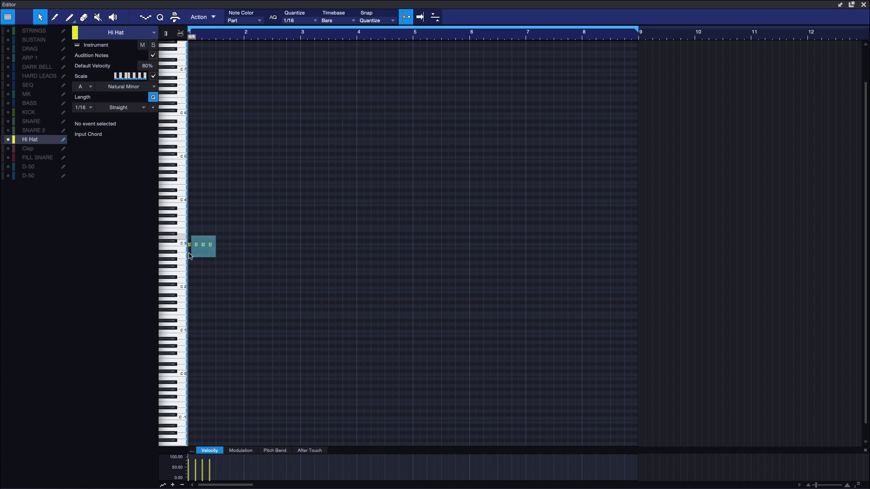
pyautogui.hotkey('ctrl', 'd')
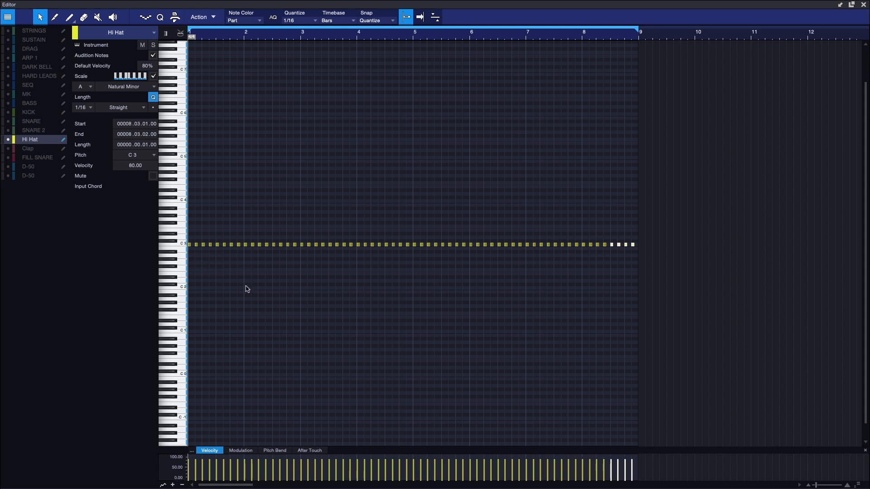
pyautogui.click(247, 288)
pyautogui.press('space')
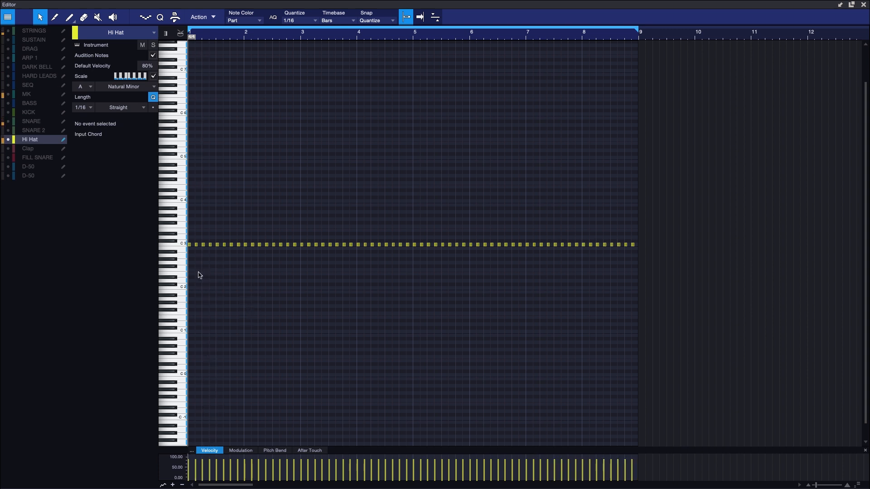
# Copy all the hi-hat notes one sixteenth later with velocity 26.67, audition the pattern and return to the arrangement
pyautogui.click(184, 244)
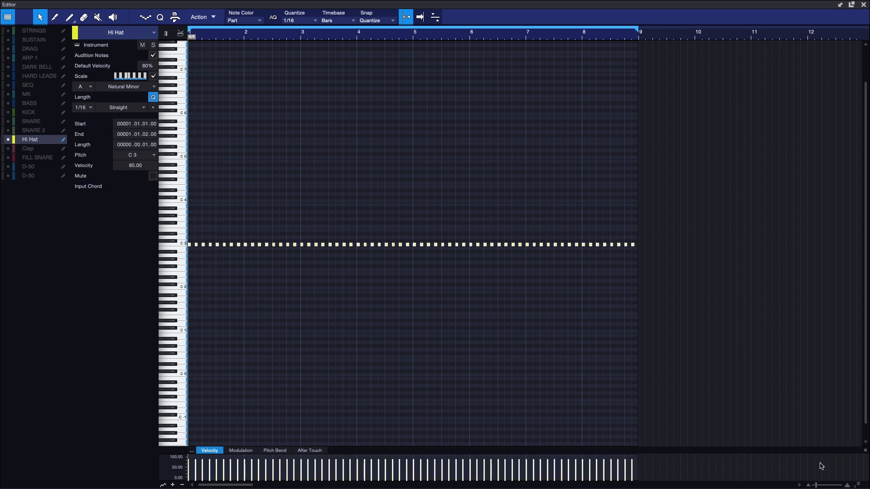
pyautogui.moveTo(816, 485); pyautogui.dragTo(817, 485)
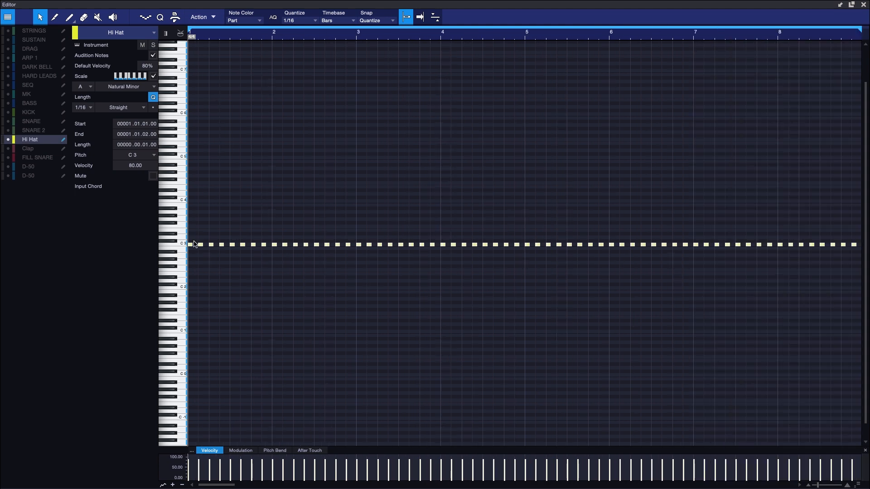
pyautogui.moveTo(192, 244); pyautogui.dragTo(198, 244)
pyautogui.moveTo(195, 461); pyautogui.dragTo(195, 472)
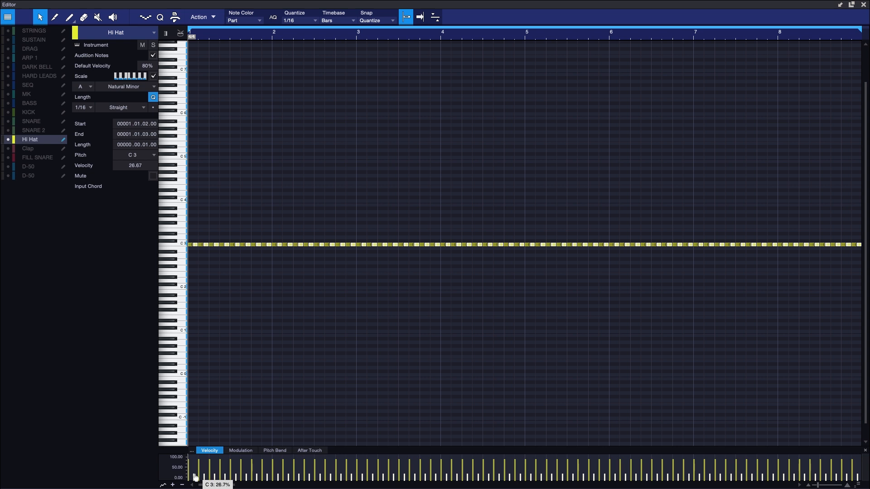
pyautogui.press('space')
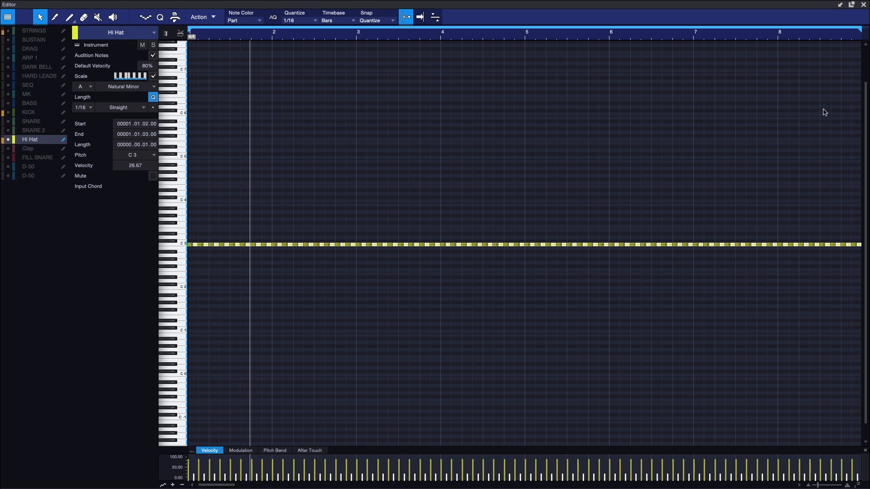
pyautogui.press('space')
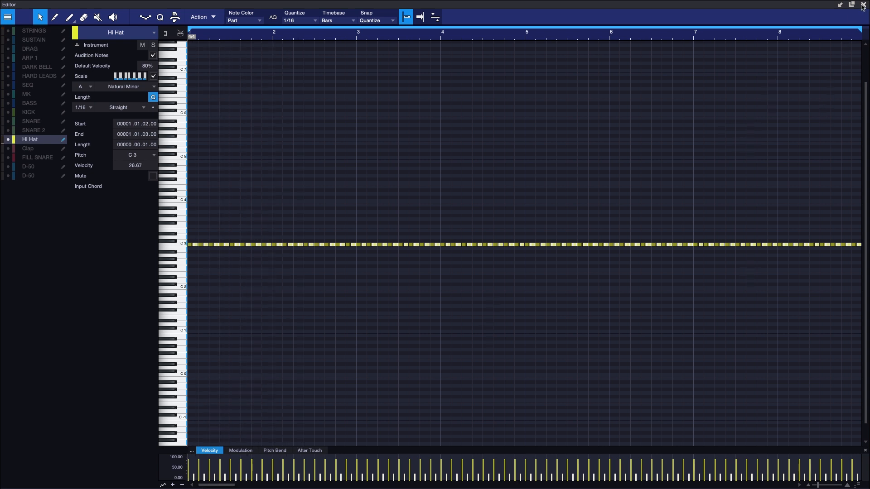
pyautogui.click(863, 5)
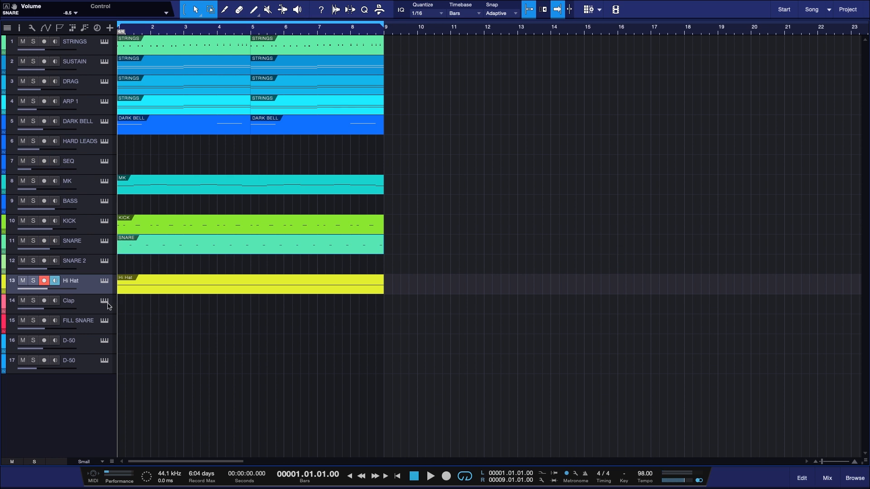
# Create an eight-bar part on the SNARE 2 track, using a temporary A2 note to extend its end to bar 9
pyautogui.click(97, 267)
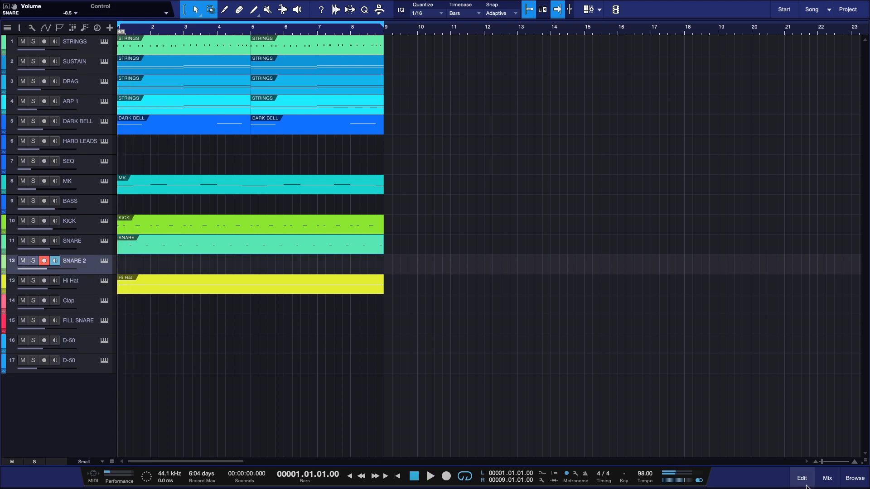
pyautogui.click(802, 478)
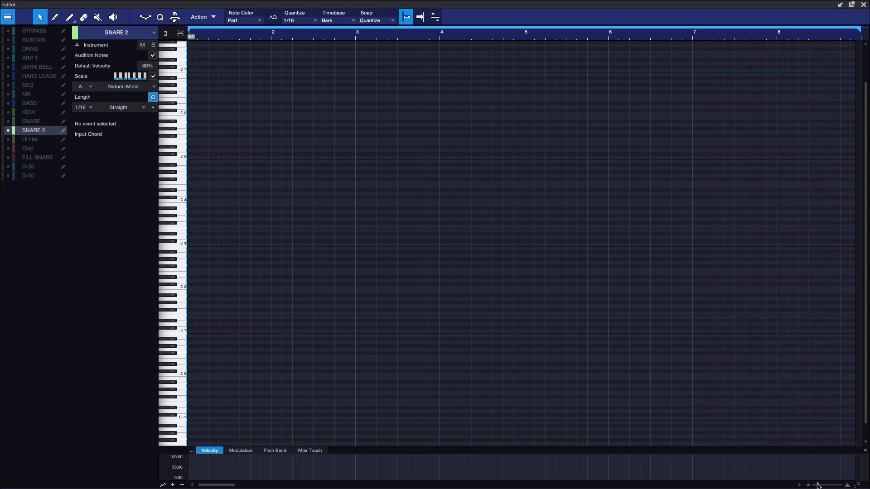
pyautogui.moveTo(818, 486); pyautogui.dragTo(814, 486)
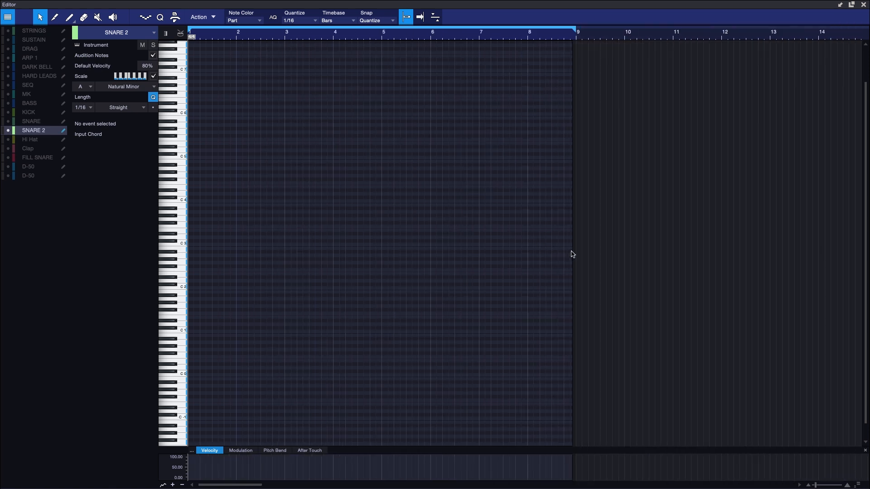
pyautogui.click(571, 257)
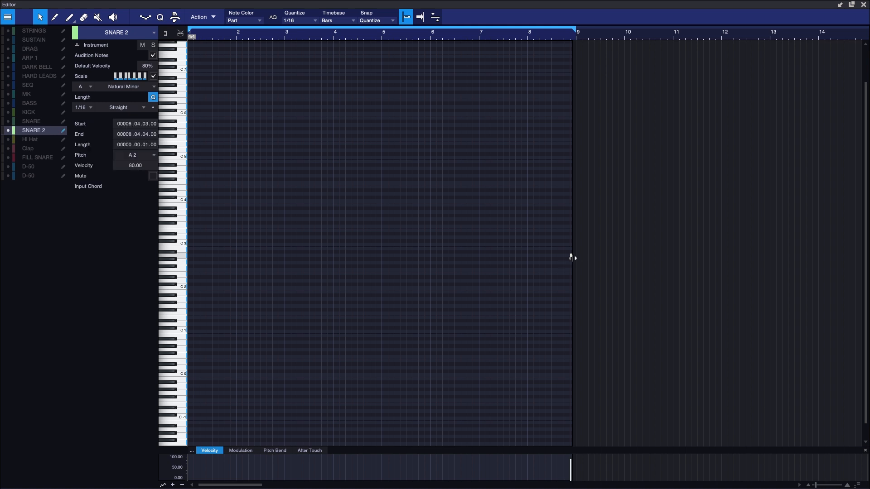
pyautogui.moveTo(570, 258); pyautogui.dragTo(551, 257)
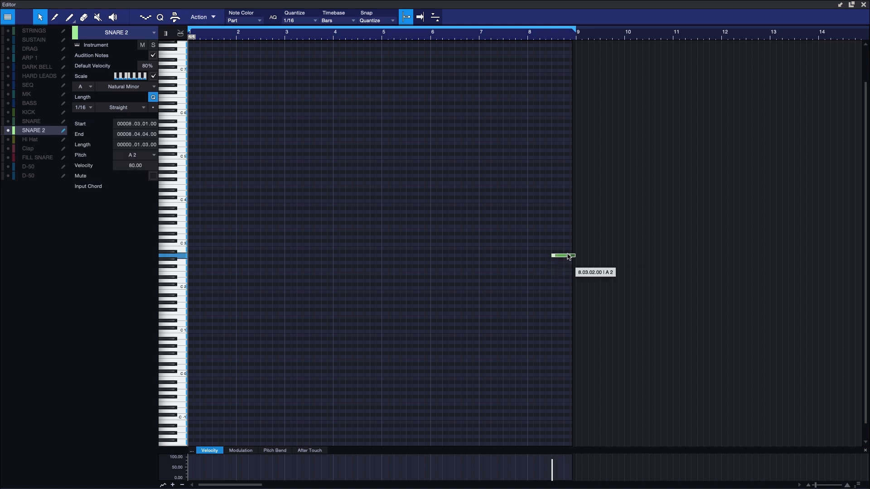
pyautogui.press('Delete')
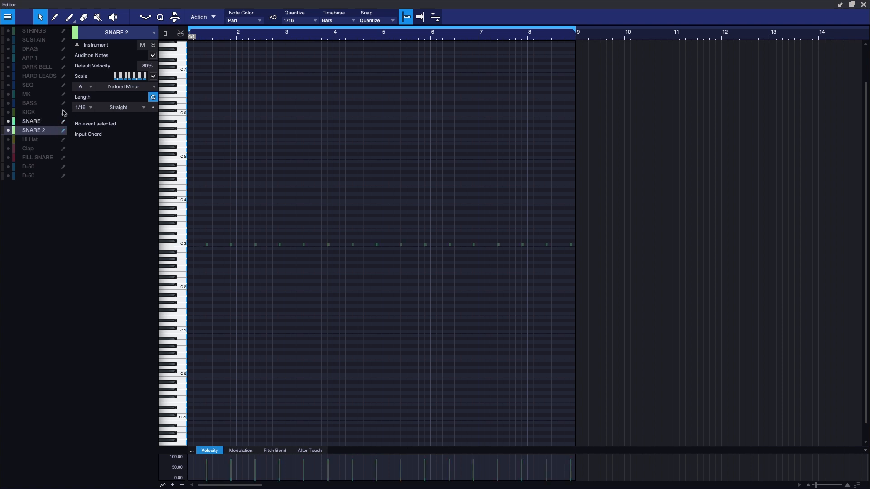
# Display the KICK notes as a reference behind the SNARE 2 part and hide the SNARE notes
pyautogui.click(63, 112)
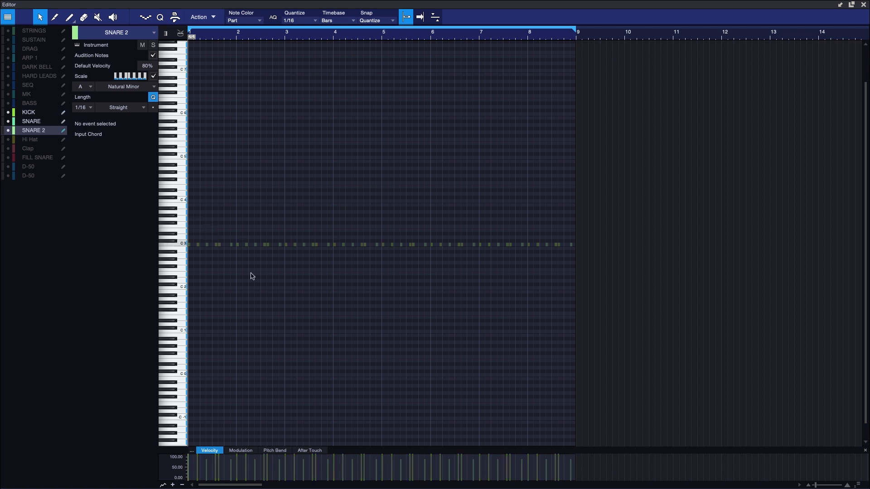
pyautogui.moveTo(813, 482); pyautogui.dragTo(818, 485)
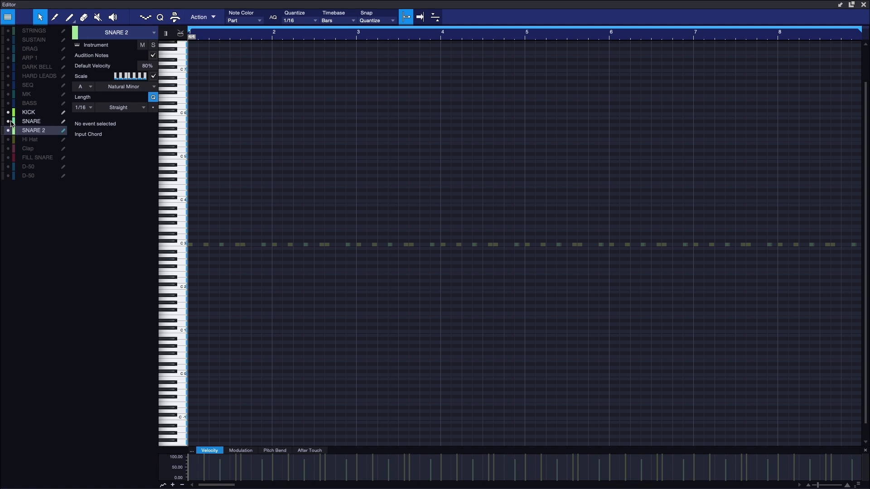
pyautogui.click(10, 121)
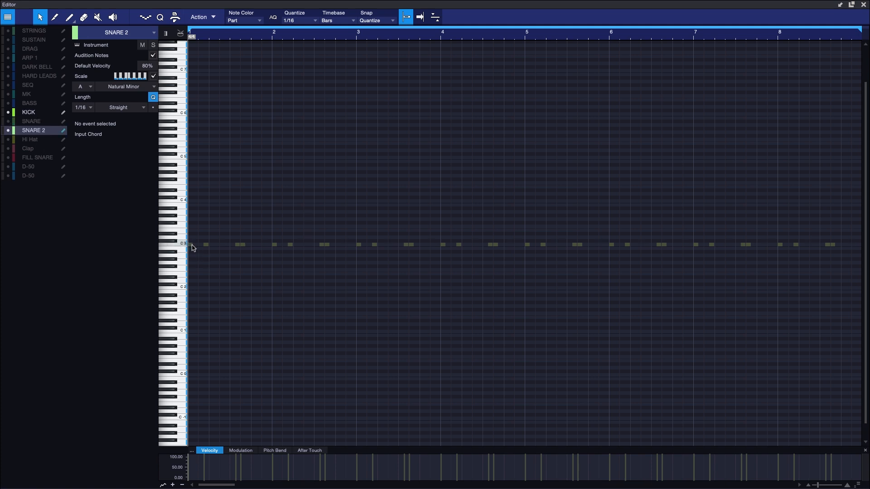
# Enter C3 notes for SNARE 2 at 1.1.1, 1.1.4, 1.3.1, 1.3.2, 1.3.3 and 1.4.1, auditioning along the way
pyautogui.click(190, 244)
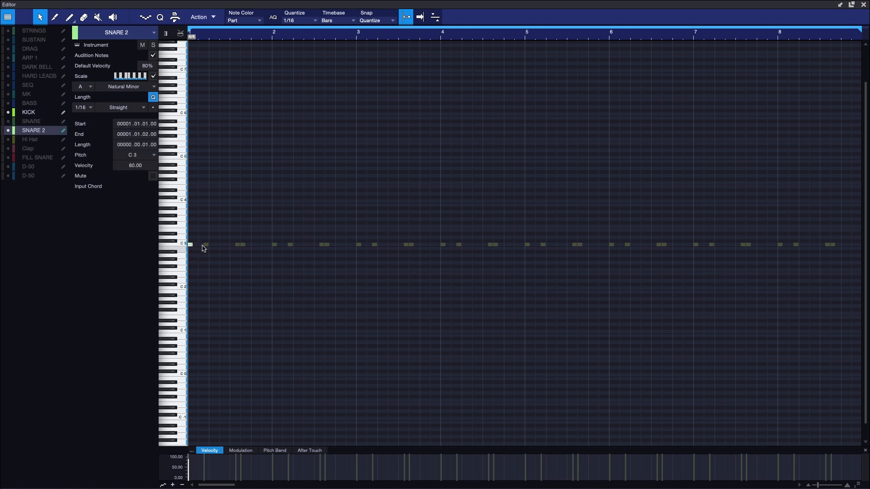
pyautogui.click(205, 245)
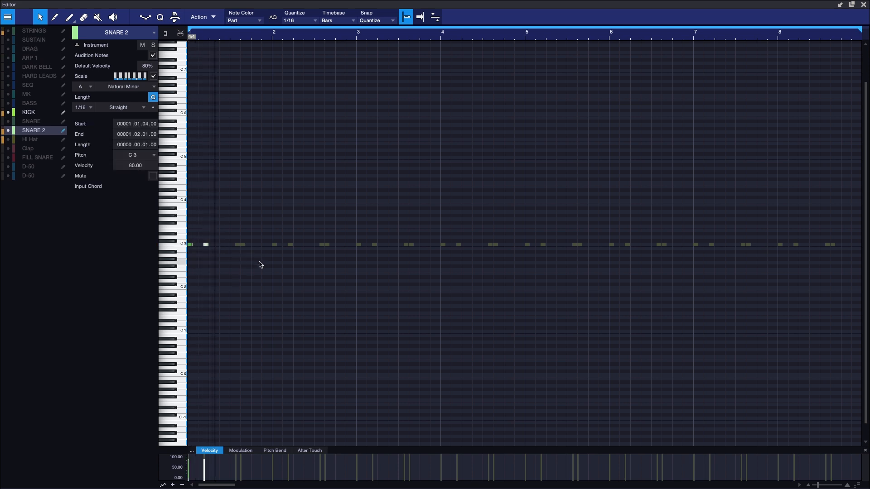
pyautogui.press('space')
pyautogui.click(237, 245)
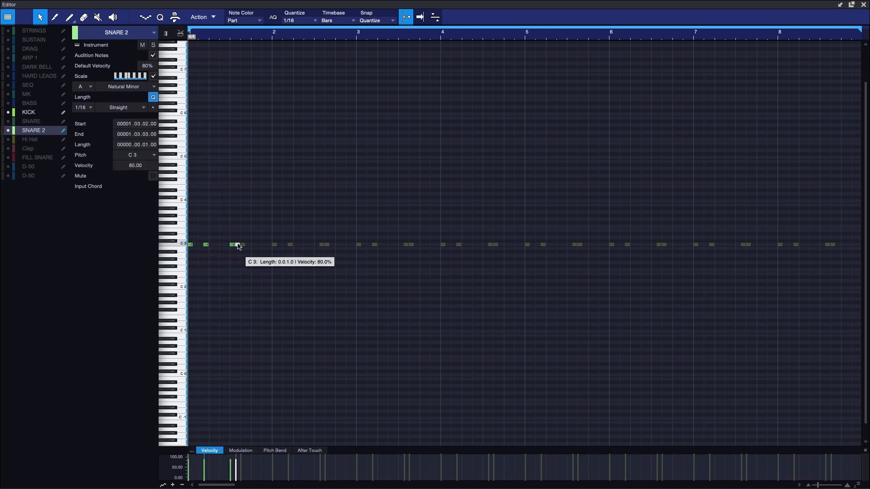
pyautogui.press('space')
pyautogui.press('space')
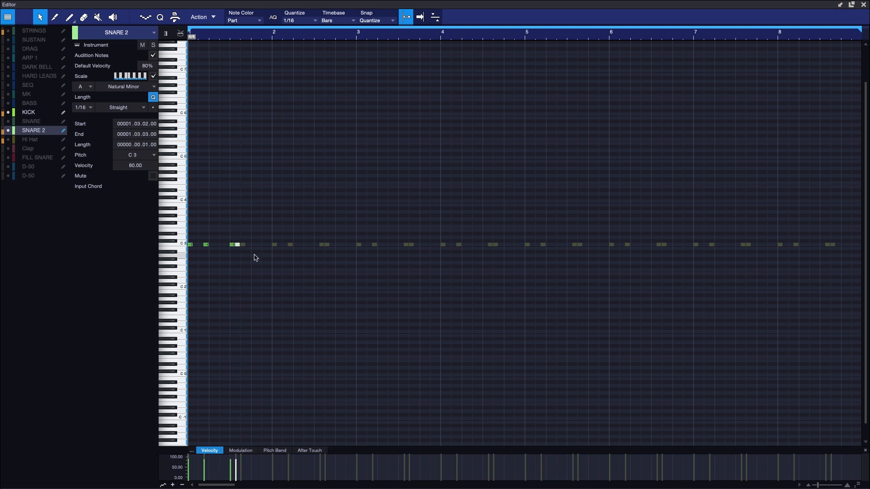
pyautogui.press('space')
pyautogui.keyDown('super'); pyautogui.click(248, 245); pyautogui.keyUp('super')
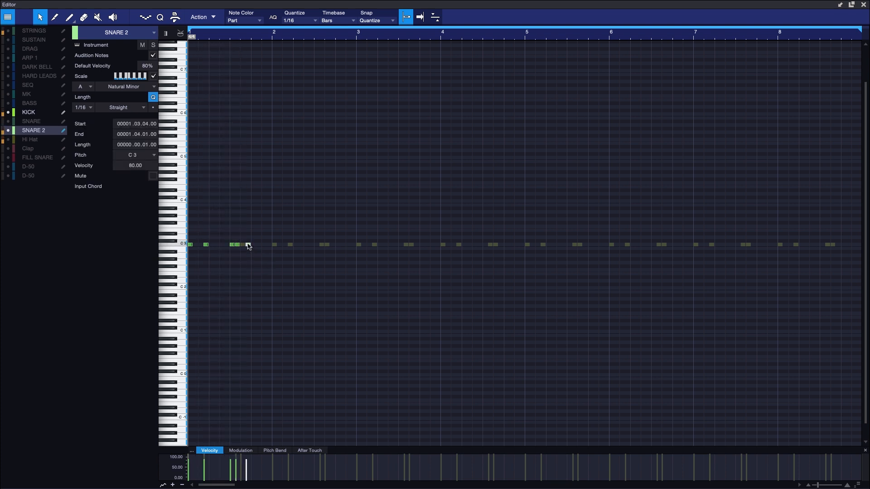
pyautogui.moveTo(249, 245); pyautogui.dragTo(244, 245)
pyautogui.keyDown('super'); pyautogui.click(253, 245); pyautogui.keyUp('super')
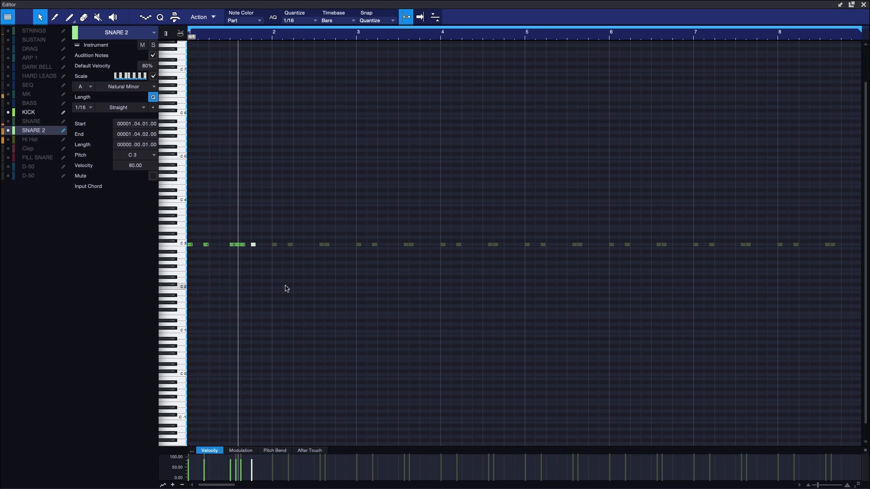
# Duplicate the bar 1 pattern of SNARE 2 into bars 2 to 4
pyautogui.moveTo(267, 232); pyautogui.dragTo(192, 265)
pyautogui.press('d')
pyautogui.press('d')
pyautogui.press('d')
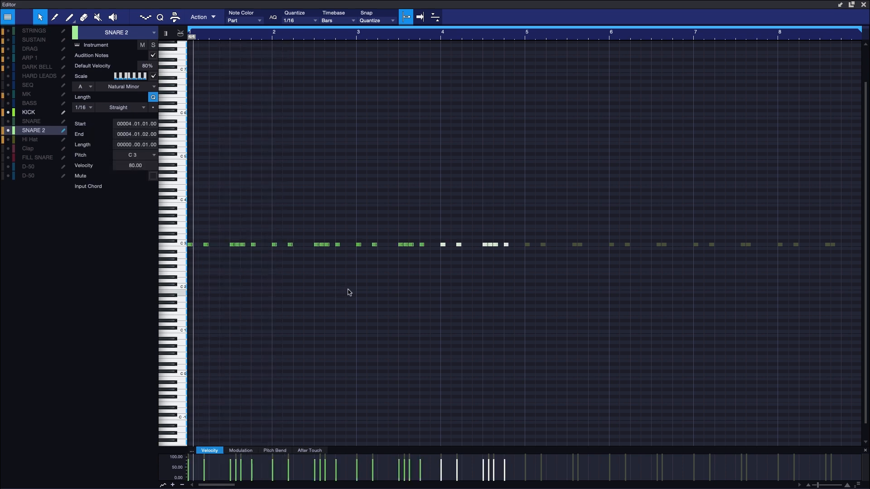
# Set the velocity of all SNARE 2 notes in bars 1 to 4 to 50 and play them back
pyautogui.click(462, 393)
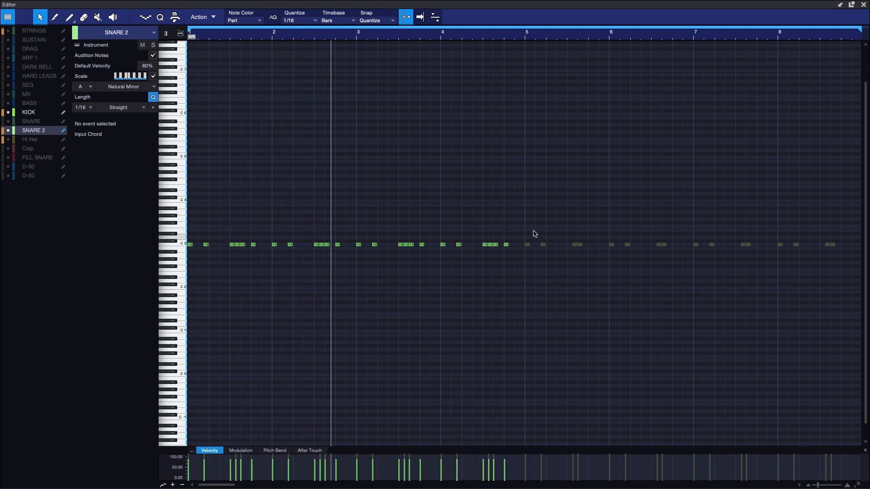
pyautogui.moveTo(530, 227); pyautogui.dragTo(186, 278)
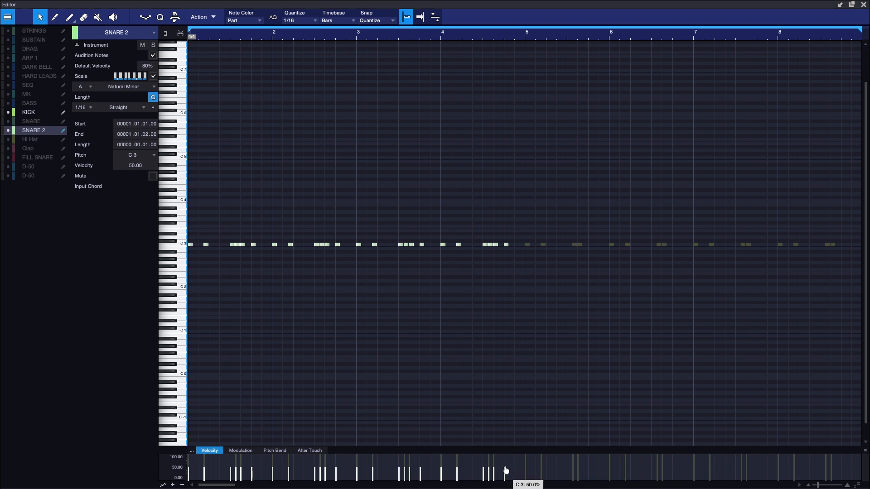
pyautogui.press('space')
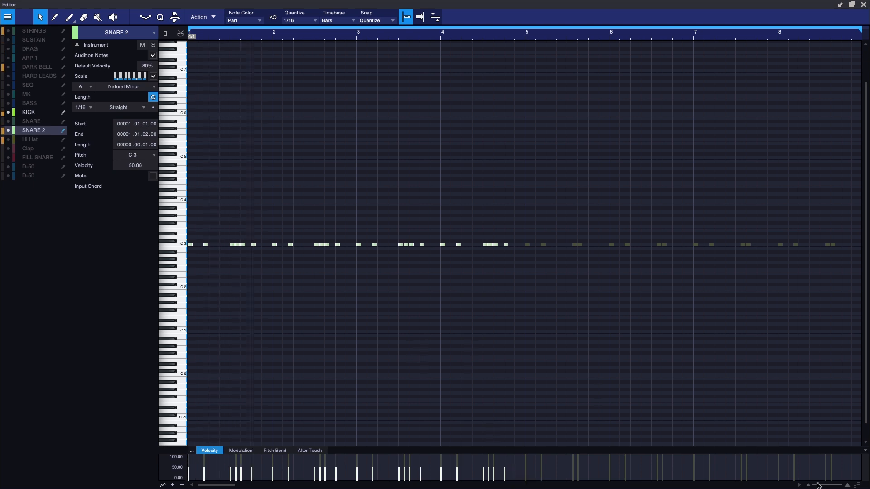
# Return to the arrangement and shorten the SNARE 2 part to end at bar 5
pyautogui.click(818, 485)
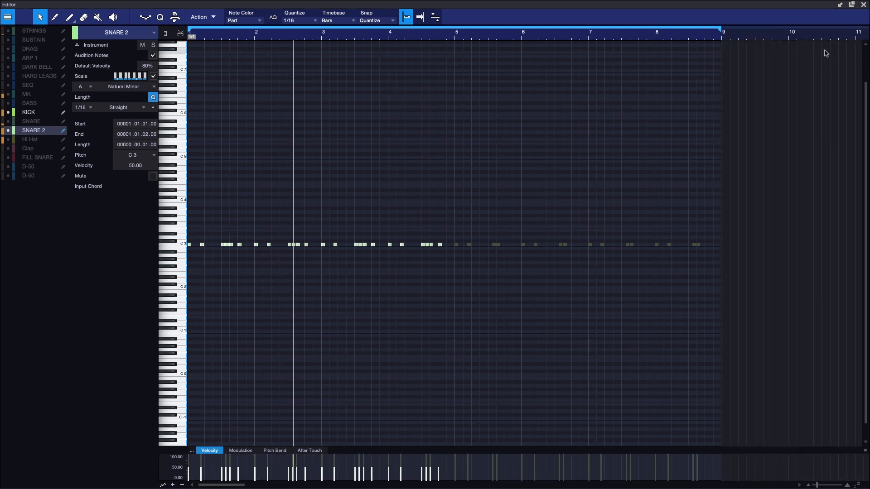
pyautogui.press('F2')
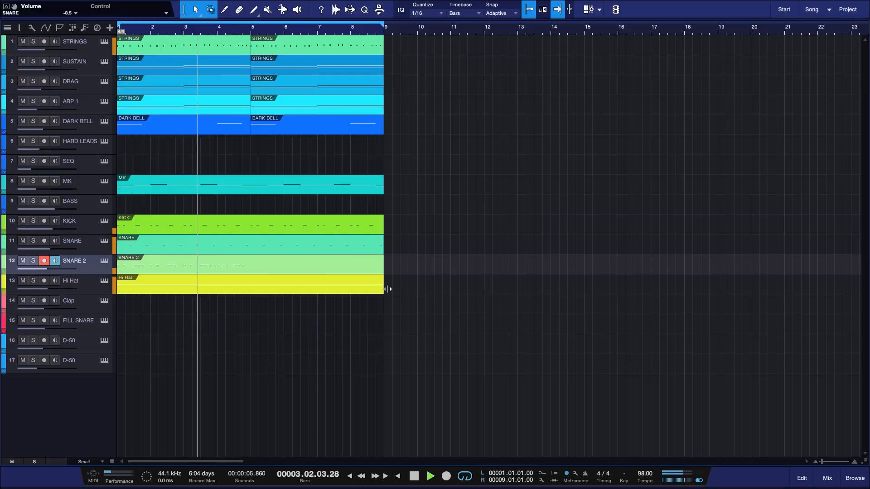
pyautogui.moveTo(383, 267); pyautogui.dragTo(235, 270)
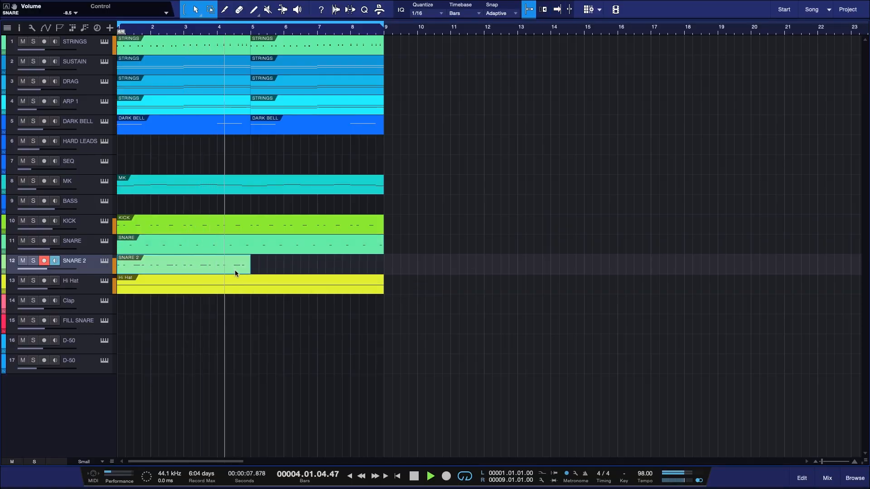
# Duplicate the SNARE 2 part into bars 5 to 8, play the arrangement and set the MK track's volume to -29.3
pyautogui.press('d')
pyautogui.press(',')
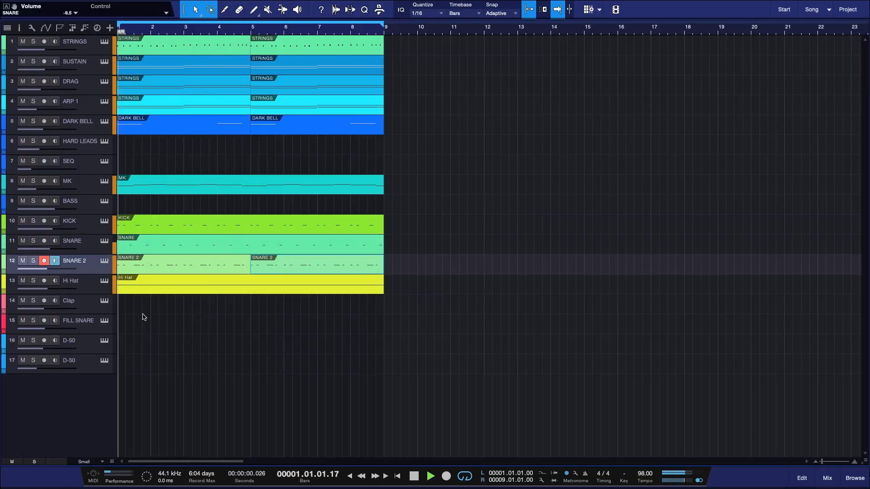
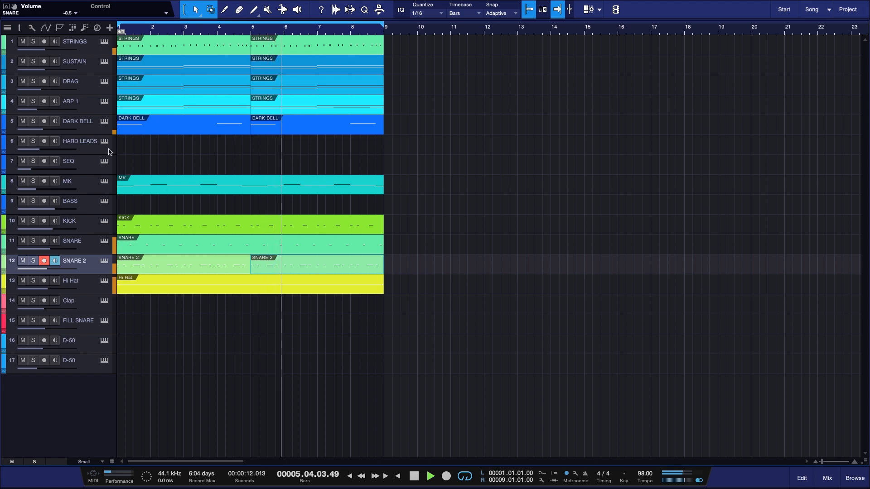
pyautogui.click(35, 191)
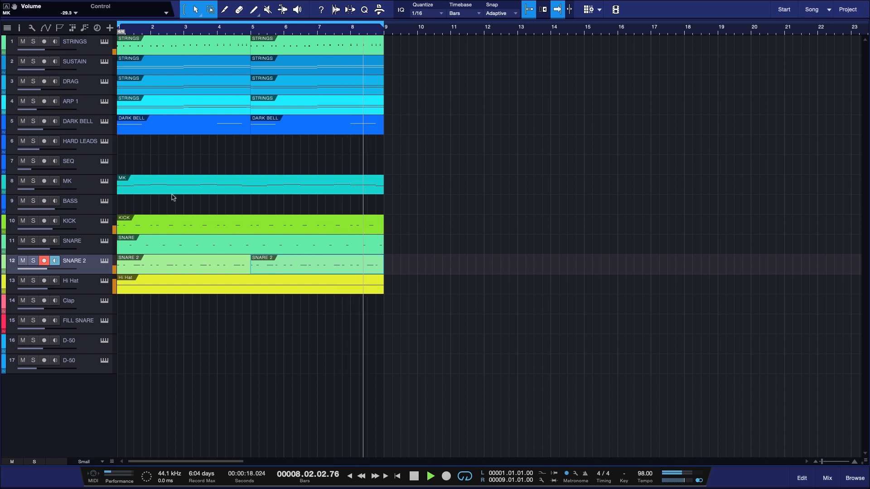
pyautogui.press('space')
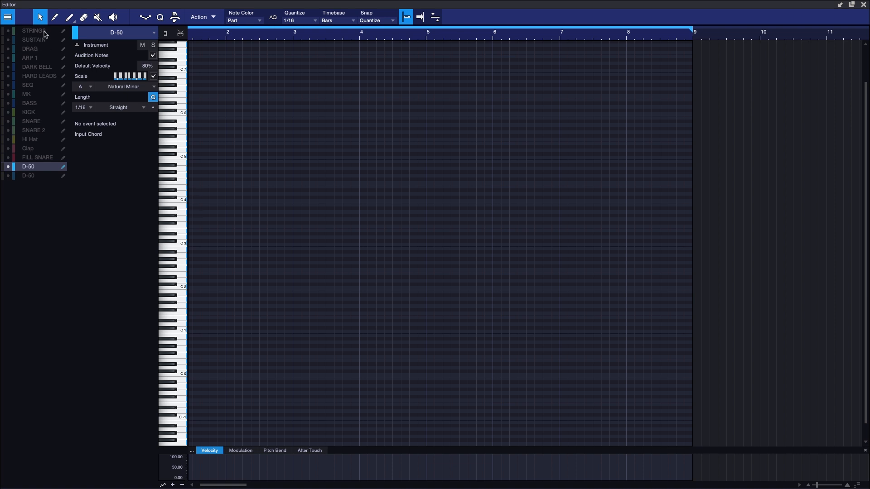
# Show the SUSTAIN notes as a reference in the D-50 note editor, keeping STRINGS hidden
pyautogui.click(45, 32)
pyautogui.click(44, 41)
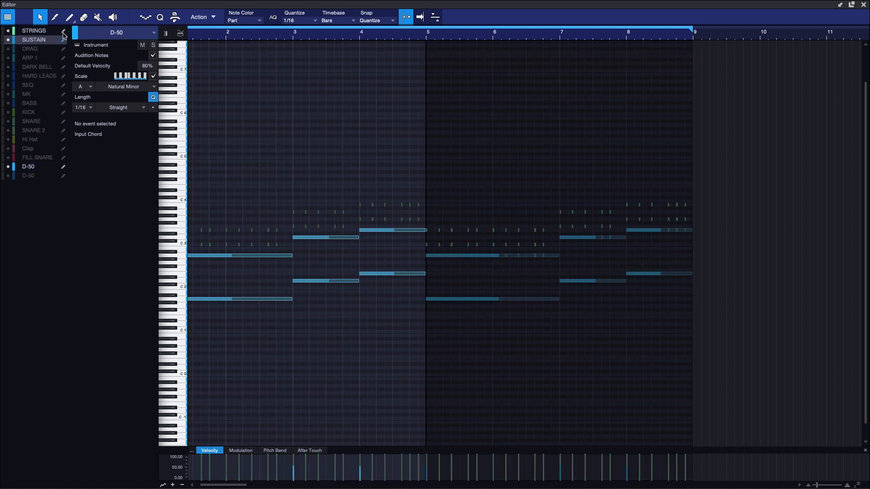
pyautogui.click(63, 41)
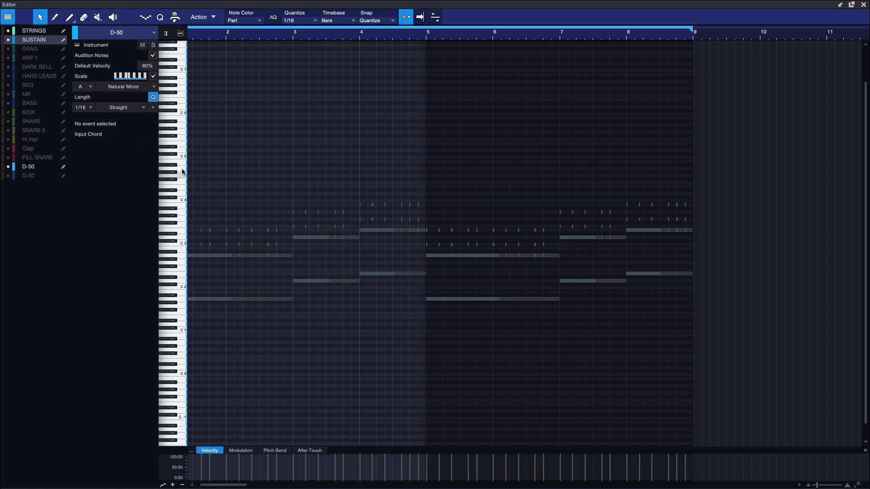
pyautogui.click(8, 31)
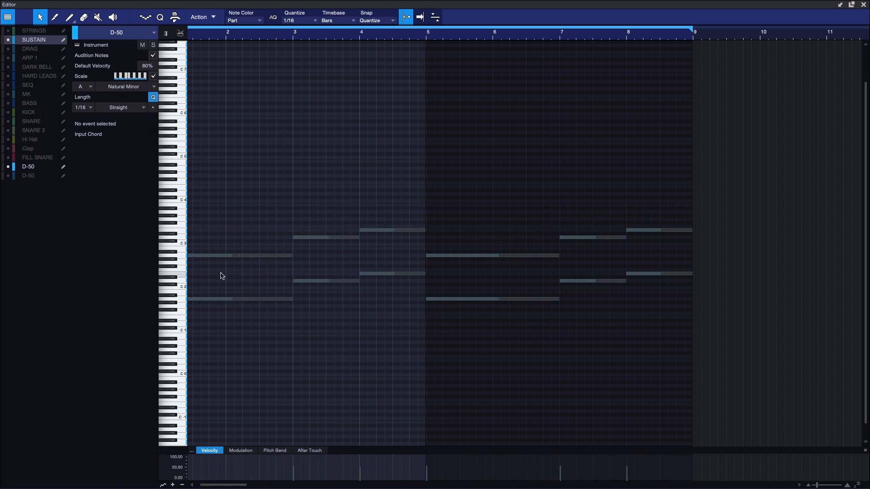
# Make D-50 the edited track and draw a one-bar A2 note starting at 1.1.1
pyautogui.click(190, 256)
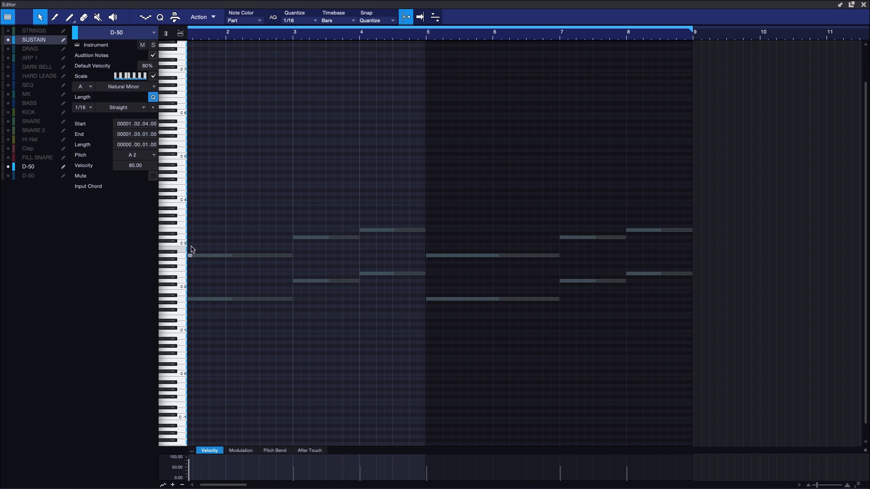
pyautogui.click(190, 256)
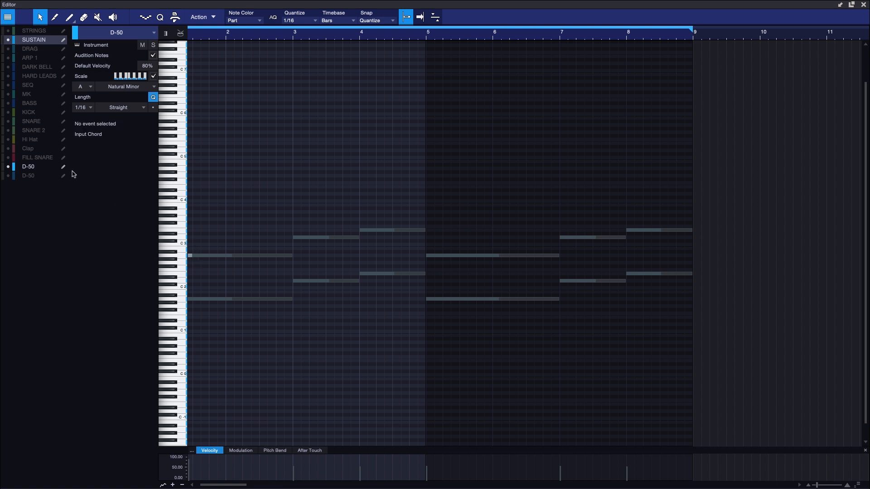
pyautogui.click(36, 167)
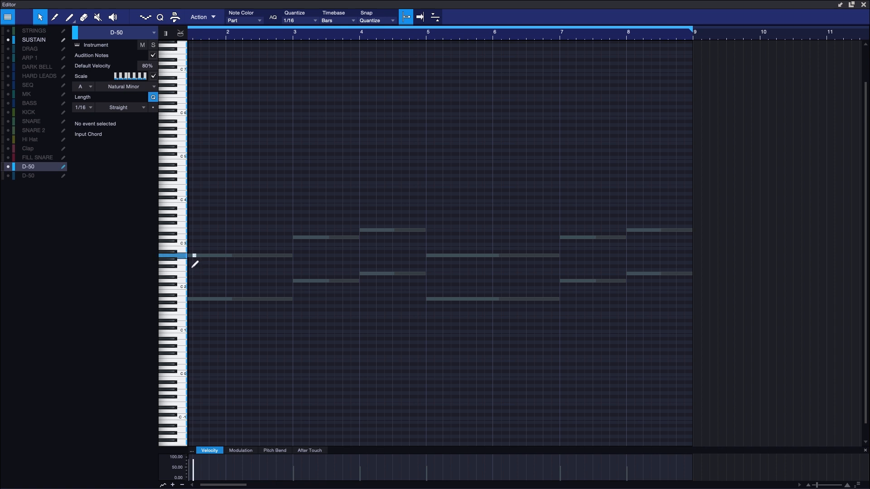
pyautogui.click(194, 255)
pyautogui.moveTo(195, 256); pyautogui.dragTo(214, 258)
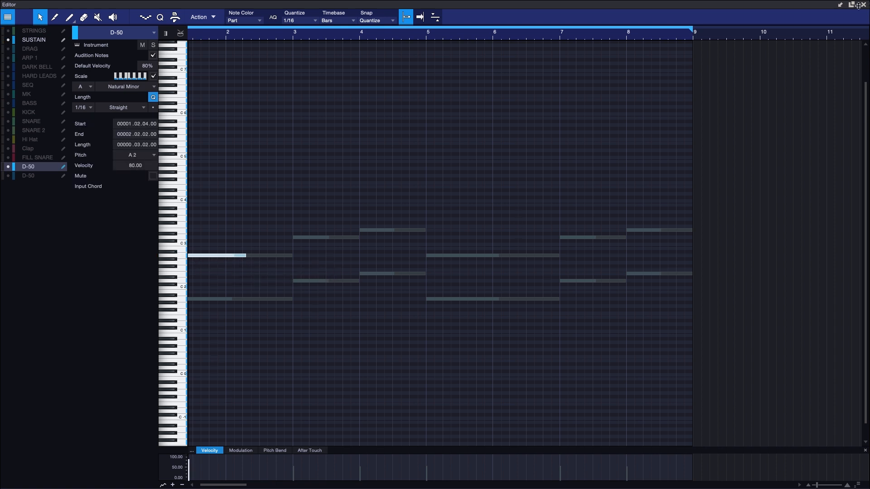
pyautogui.moveTo(218, 483); pyautogui.dragTo(201, 484)
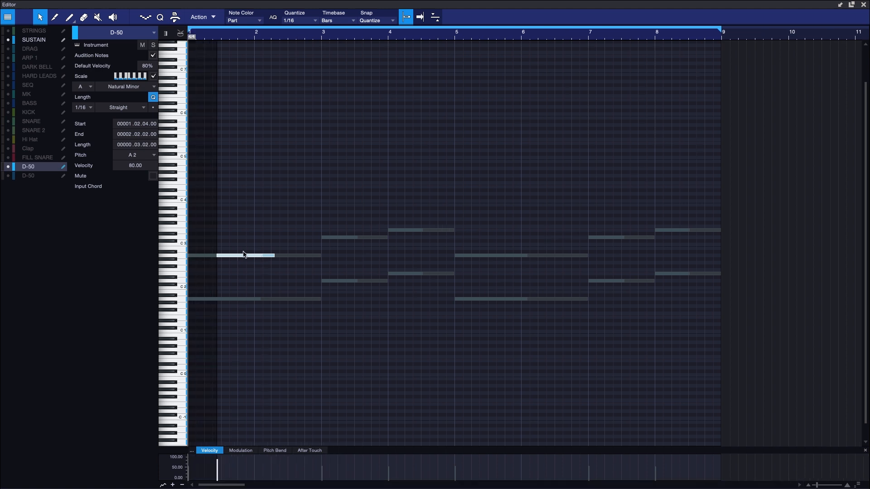
pyautogui.moveTo(222, 257); pyautogui.dragTo(247, 258)
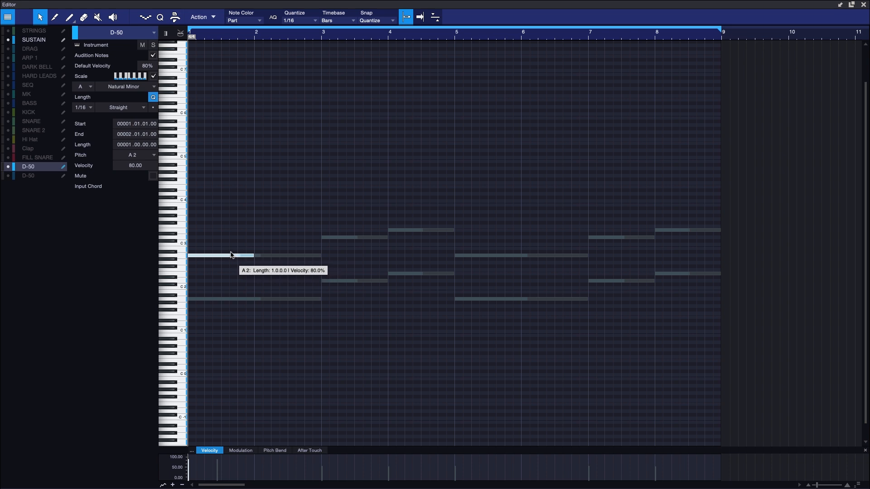
# Copy the D-50 A2 note to C3, move the copy to bar 2 and audition it
pyautogui.moveTo(232, 255); pyautogui.dragTo(230, 239)
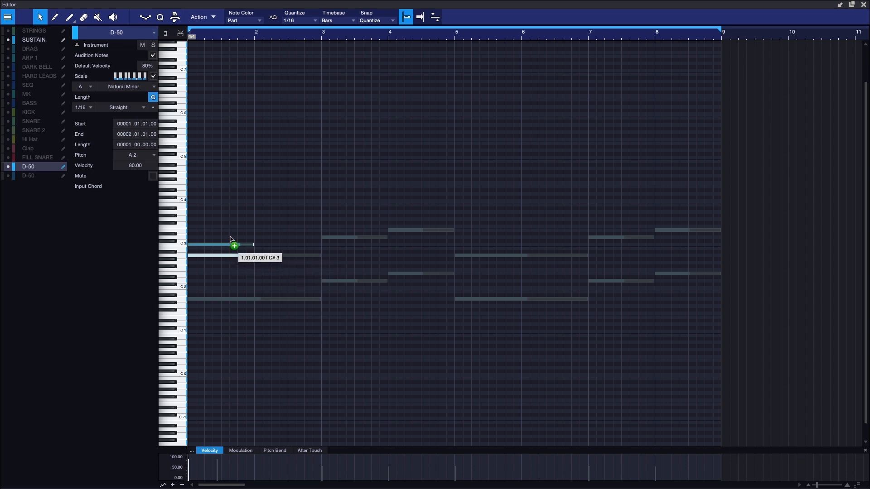
pyautogui.moveTo(214, 243); pyautogui.dragTo(279, 245)
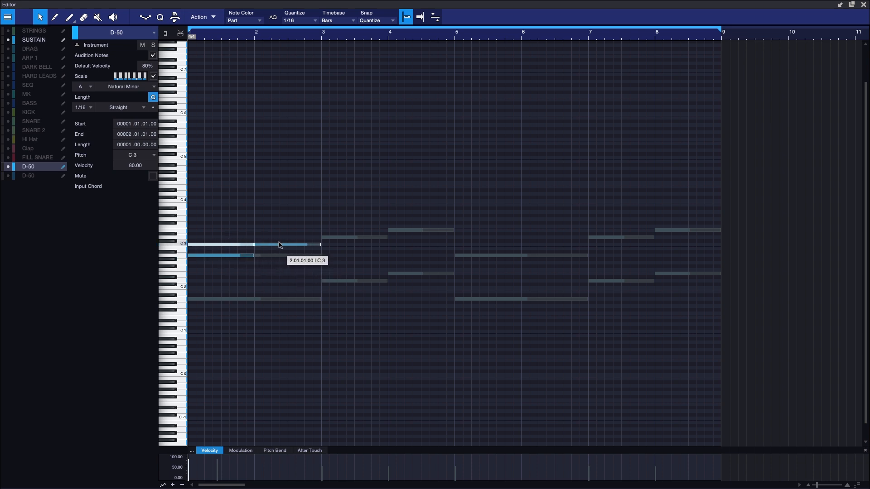
pyautogui.press('space')
pyautogui.click(276, 266)
pyautogui.press('space')
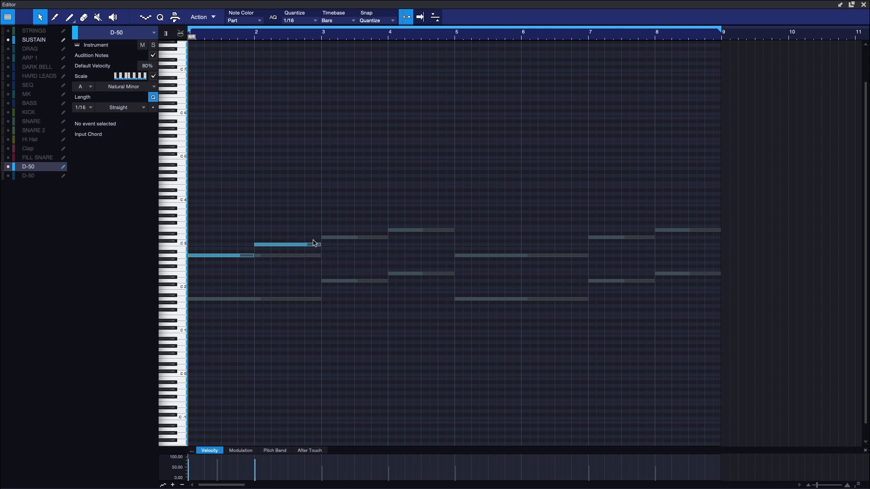
# Add one-bar D-50 notes on D3 in bar 3 and E3 in bar 4, without overlap
pyautogui.keyDown('super'); pyautogui.click(323, 238); pyautogui.keyUp('super')
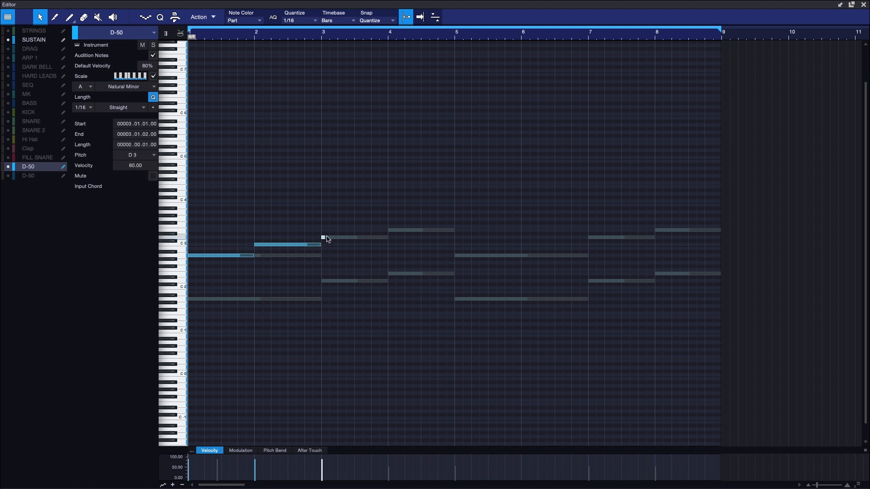
pyautogui.moveTo(333, 241); pyautogui.dragTo(456, 239)
pyautogui.keyDown('super'); pyautogui.click(390, 231); pyautogui.keyUp('super')
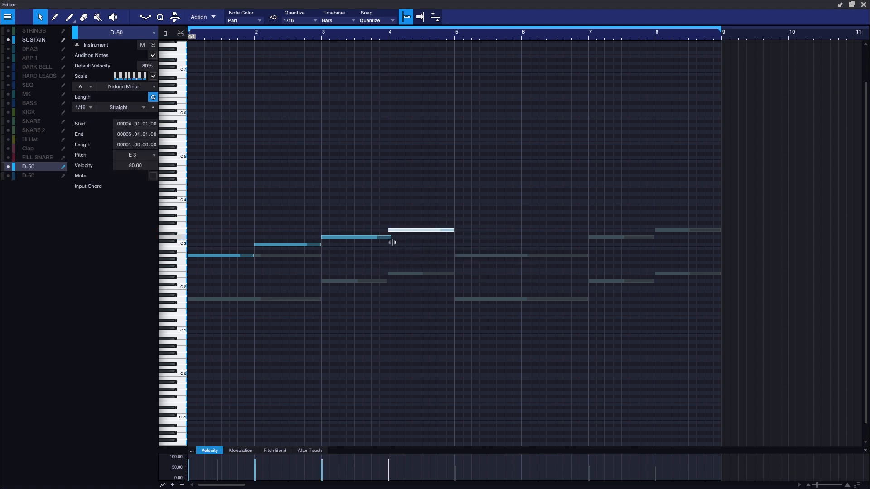
pyautogui.moveTo(390, 241); pyautogui.dragTo(387, 239)
pyautogui.click(395, 247)
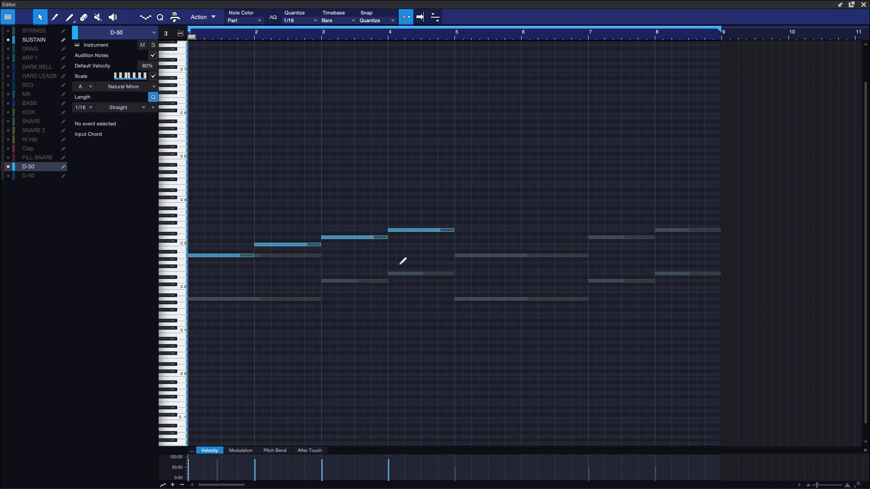
# Transpose all four D-50 notes up one octave, also auditioning them a further octave higher during playback
pyautogui.press('super+a')
pyautogui.hotkey('shift', 'Up')
pyautogui.press('space')
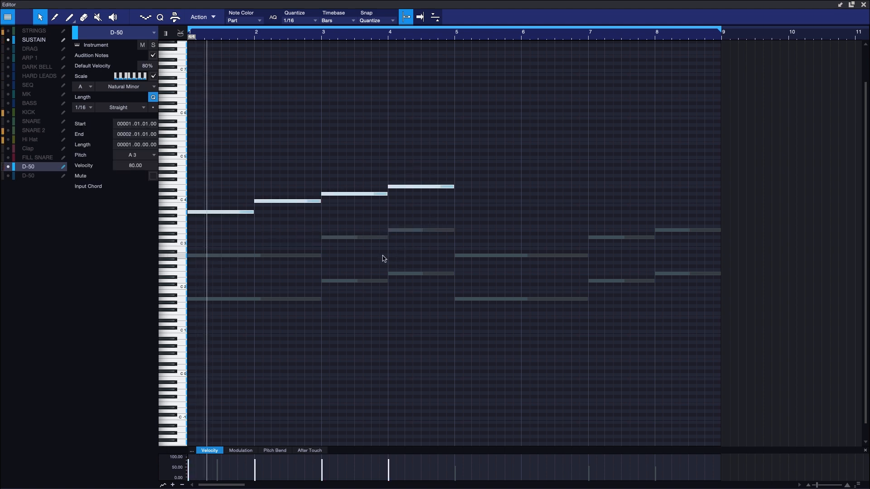
pyautogui.hotkey('shift', 'Up')
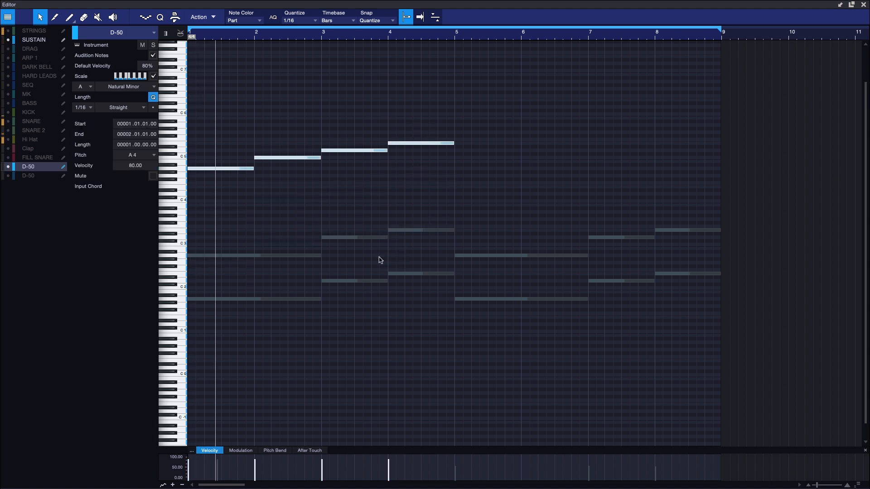
pyautogui.hotkey('shift', 'Down')
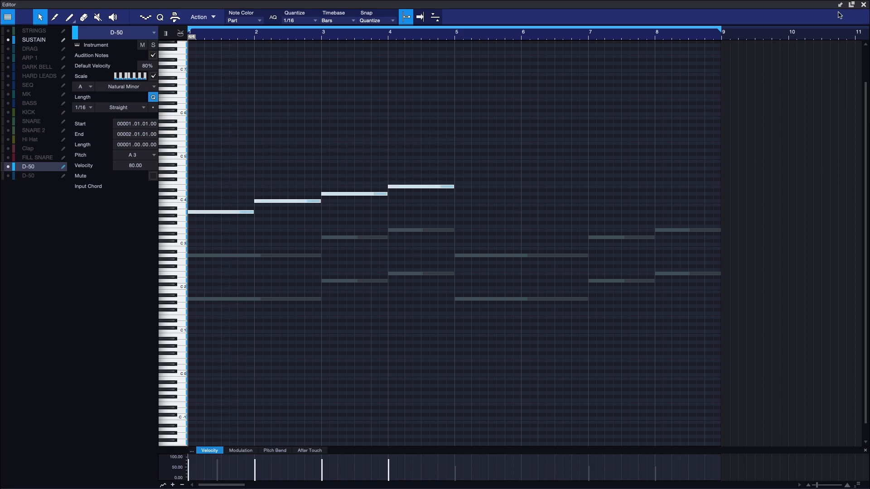
# Return to the arrangement, mute the MK track and start playback
pyautogui.click(862, 4)
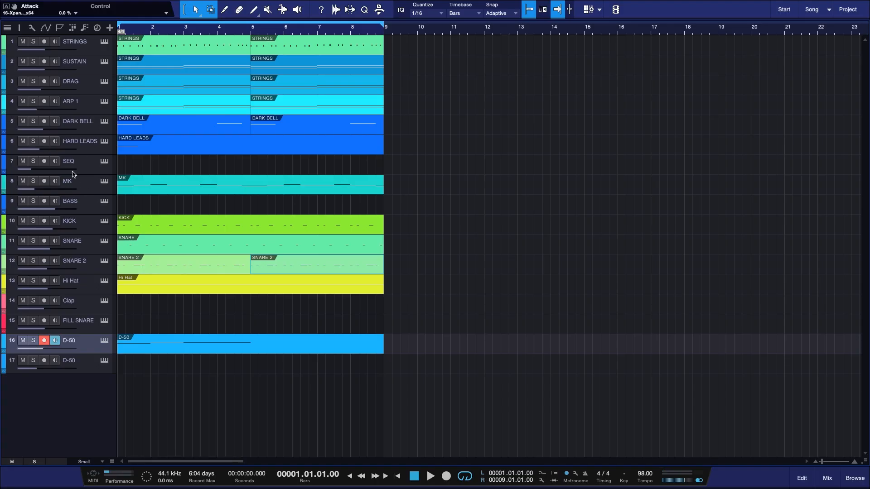
pyautogui.click(32, 181)
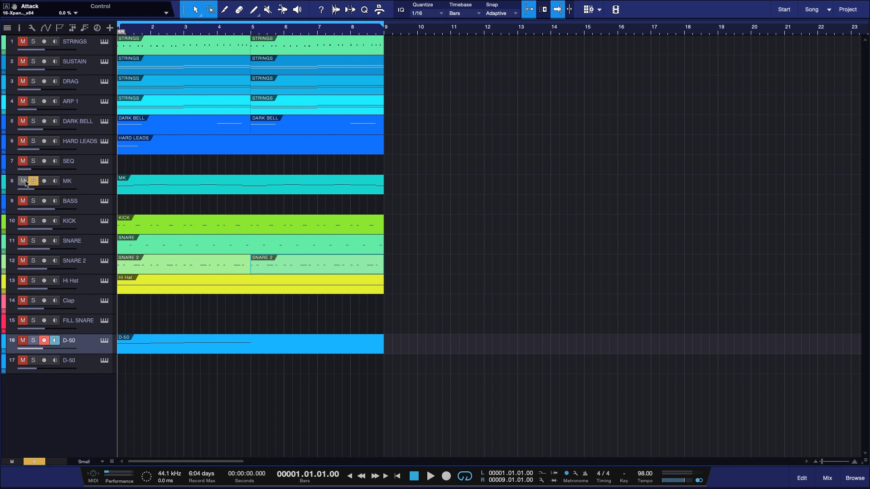
pyautogui.click(24, 182)
pyautogui.press('space')
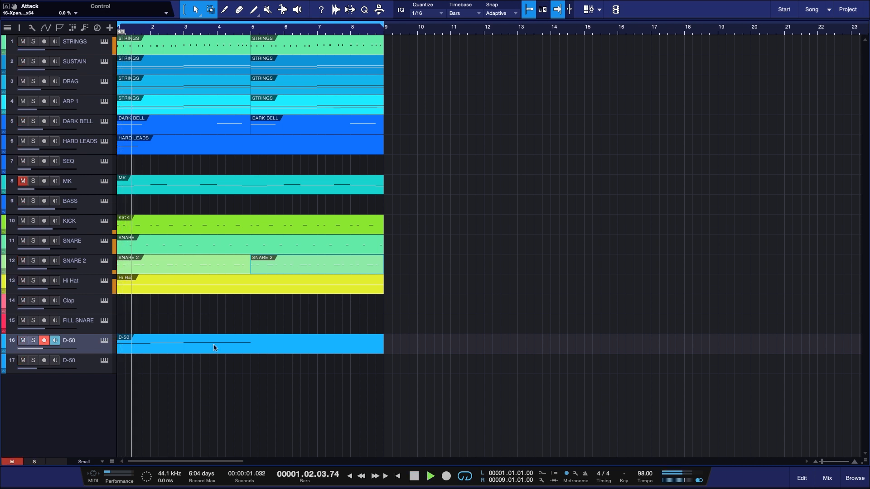
# Shorten the D-50 part to end at bar 5 and restart playback
pyautogui.moveTo(382, 345); pyautogui.dragTo(248, 369)
pyautogui.press('space')
pyautogui.press('space')
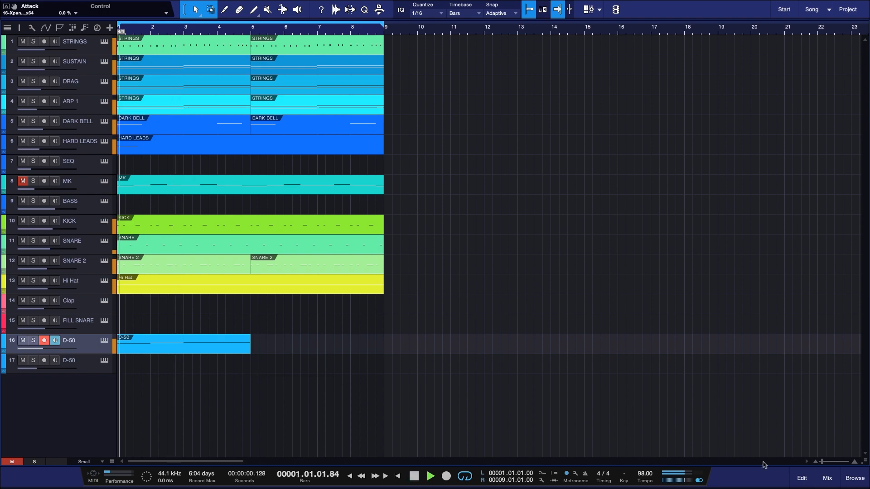
# Reopen the D-50 notes, shorten A3 to two beats and fit C4 as a two-beat note at 1.3.1, then audition
pyautogui.press('F2')
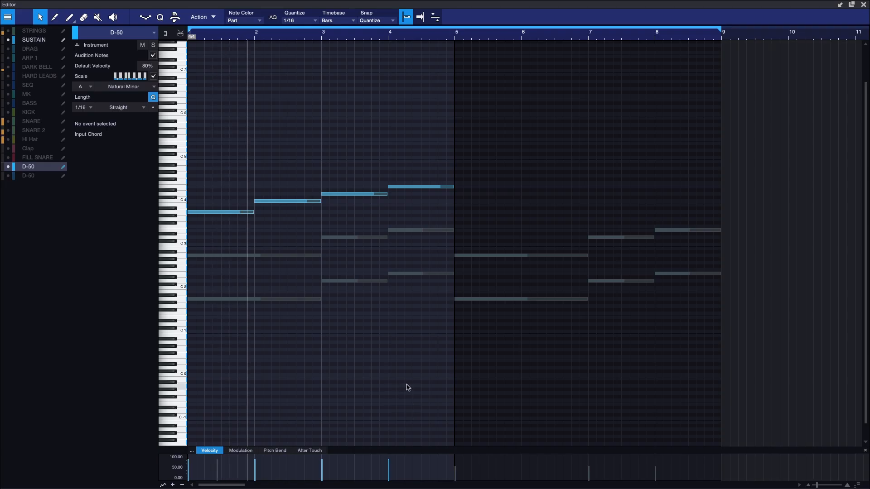
pyautogui.press('space')
pyautogui.press('space')
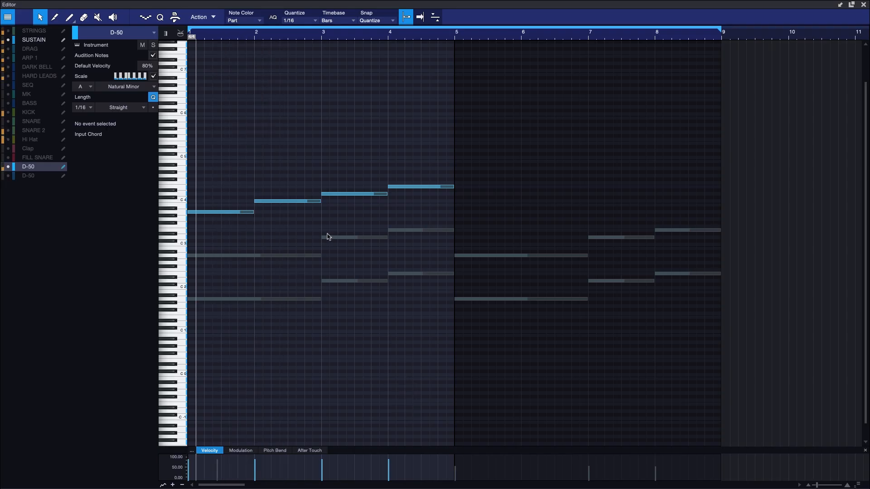
pyautogui.press('space')
pyautogui.press('space')
pyautogui.press('space')
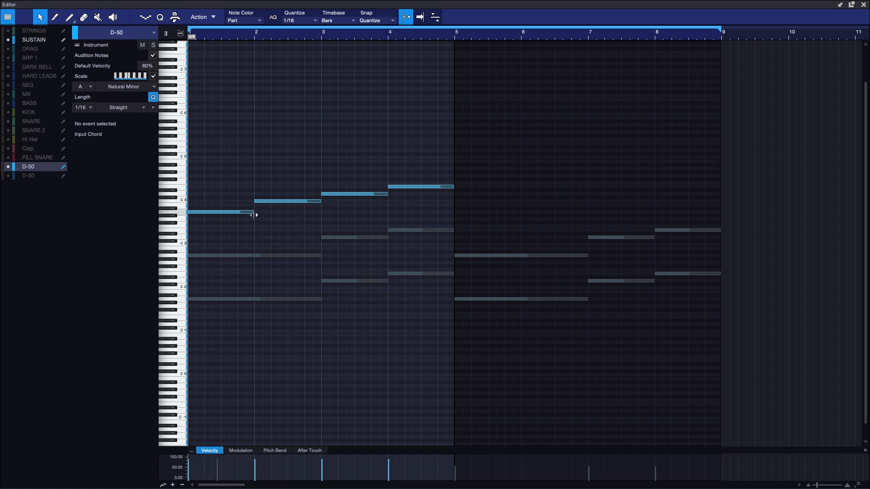
pyautogui.moveTo(254, 215); pyautogui.dragTo(230, 202)
pyautogui.moveTo(287, 204); pyautogui.dragTo(254, 207)
pyautogui.press('space')
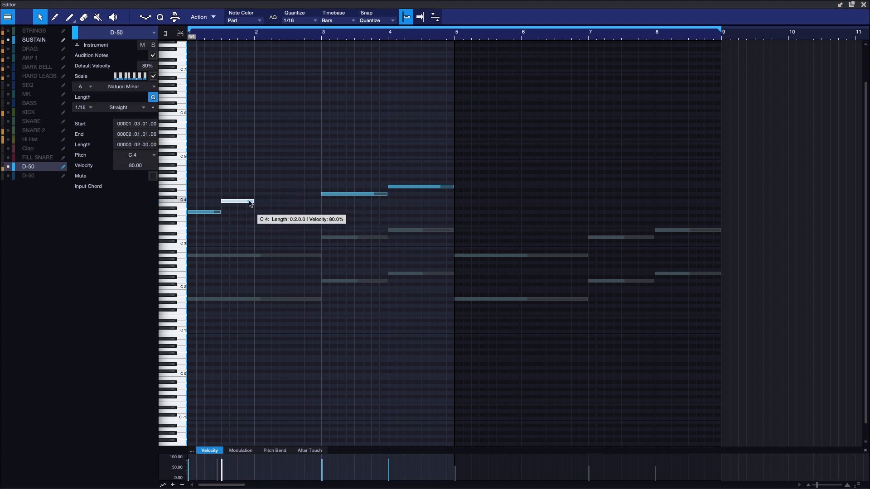
pyautogui.press('space')
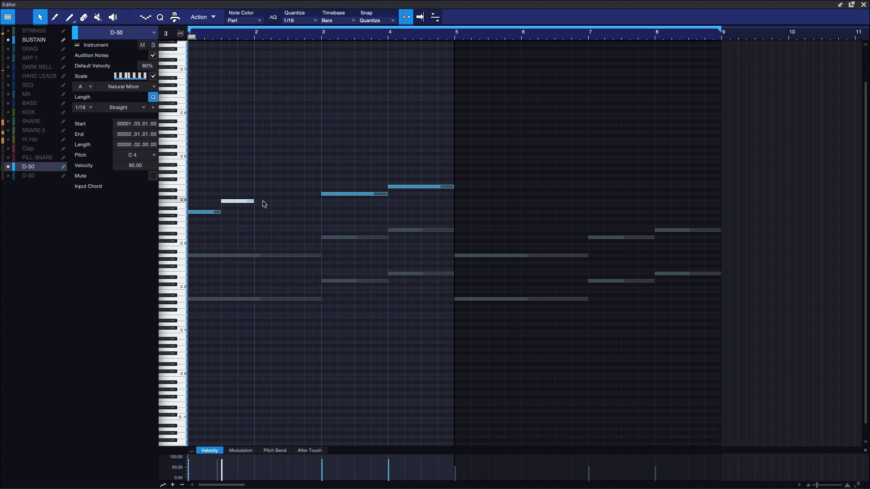
# Add a two-beat D4 note at 2.1.1 and a two-beat E4 note at 2.3.1 to the D-50 melody, auditioning them
pyautogui.click(256, 196)
pyautogui.moveTo(257, 196); pyautogui.dragTo(300, 197)
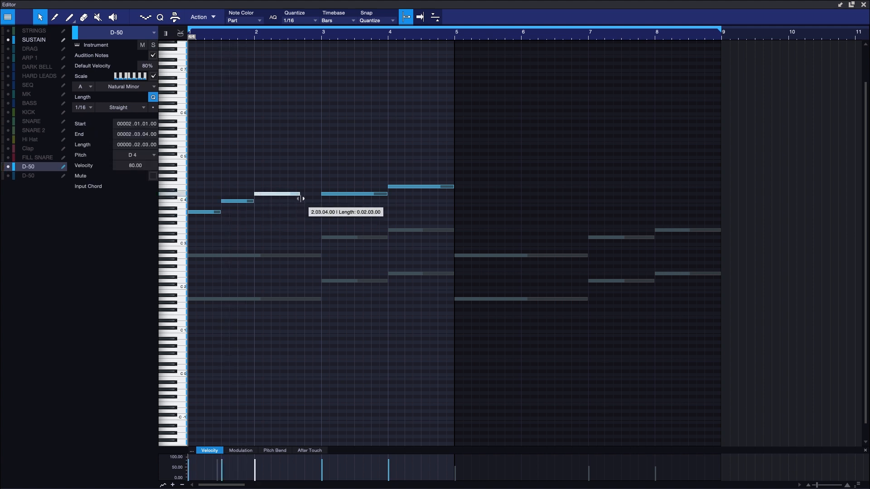
pyautogui.press('space')
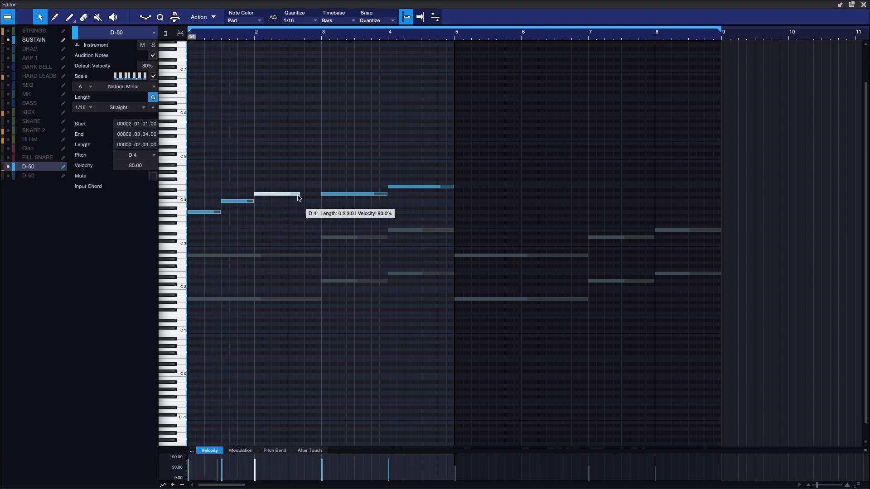
pyautogui.press('space')
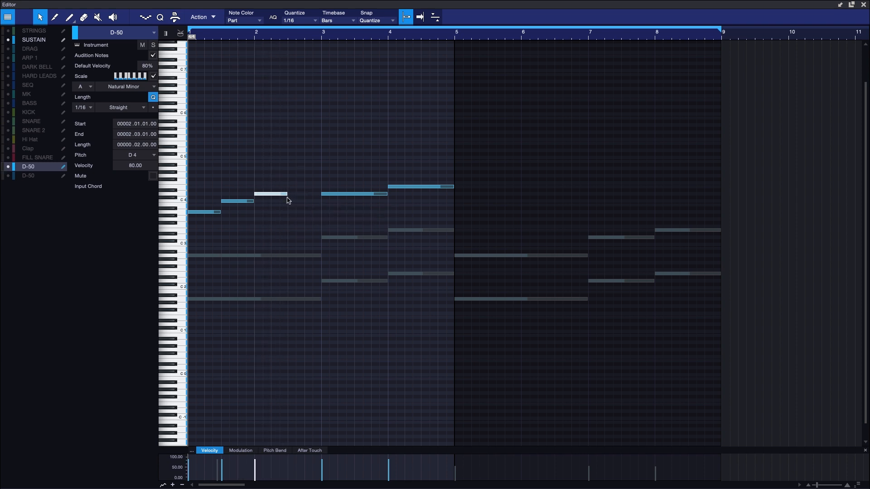
pyautogui.click(290, 187)
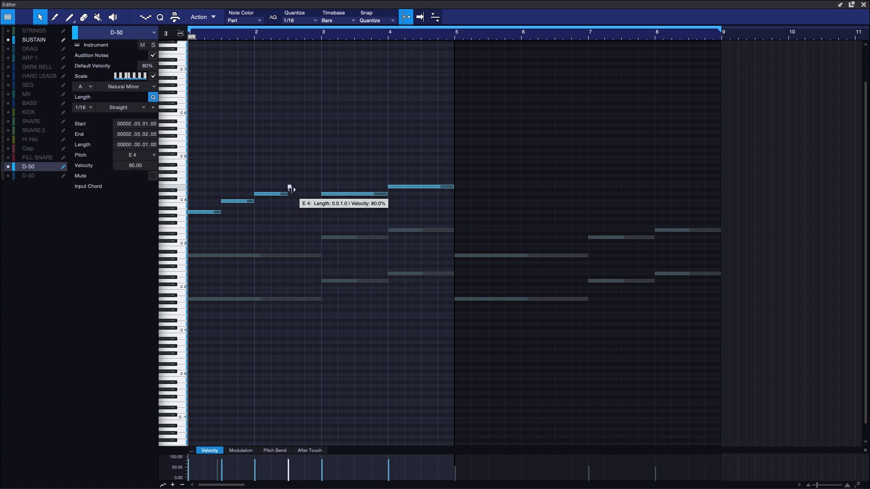
pyautogui.moveTo(296, 190); pyautogui.dragTo(321, 191)
pyautogui.press('space')
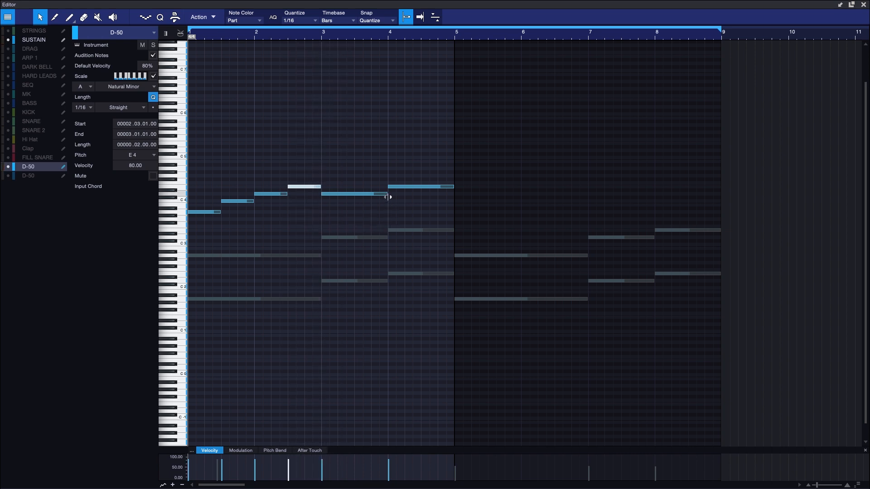
# Shorten the bar 3 D4 to two beats and add a two-beat C4 at 3.3.1 in the D-50 part, auditioning the phrase
pyautogui.moveTo(387, 197); pyautogui.dragTo(358, 200)
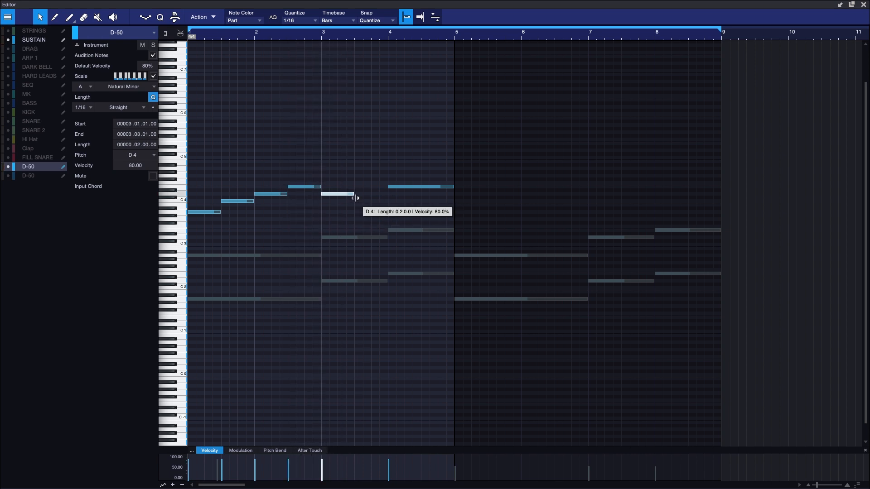
pyautogui.click(356, 201)
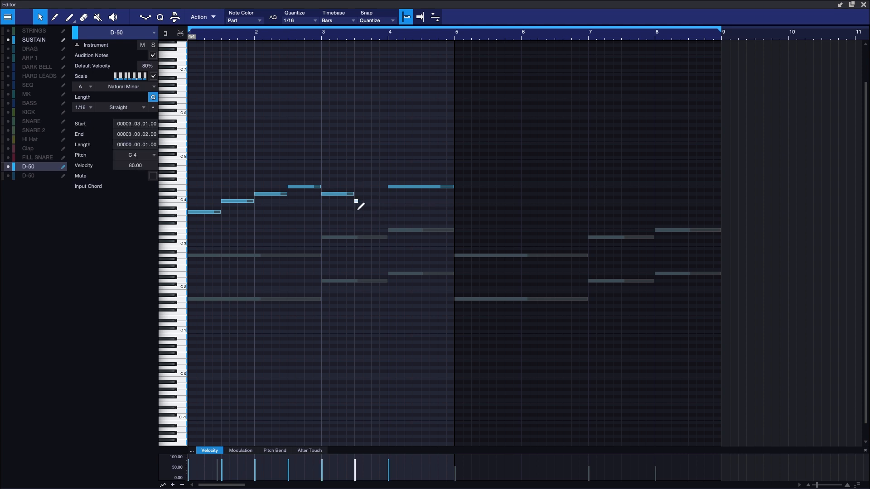
pyautogui.moveTo(356, 203); pyautogui.dragTo(387, 206)
pyautogui.press('space')
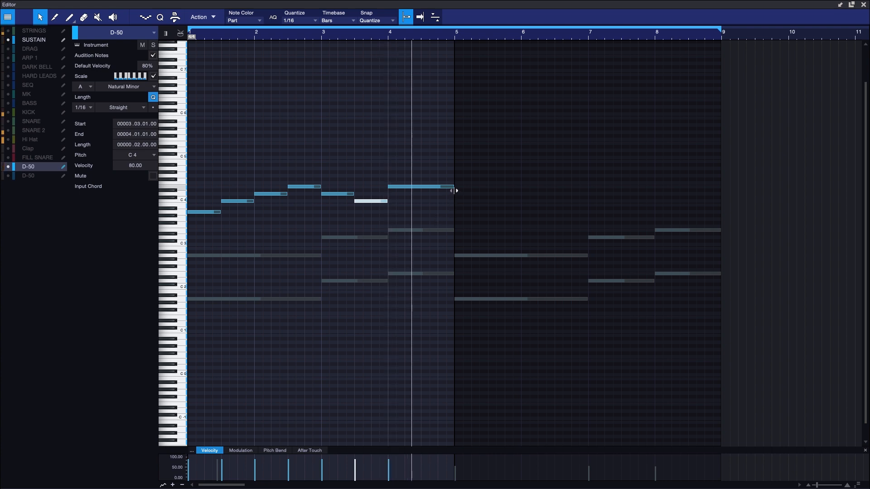
pyautogui.moveTo(453, 187)
pyautogui.mouseDown()
pyautogui.moveTo(420, 192)
pyautogui.moveTo(453, 197)
pyautogui.mouseUp()
# Return to the arrangement, set the D-50 channel volume to -16.3 in the mixer and duplicate the D-50 part across bars 5 to 8
pyautogui.click(864, 6)
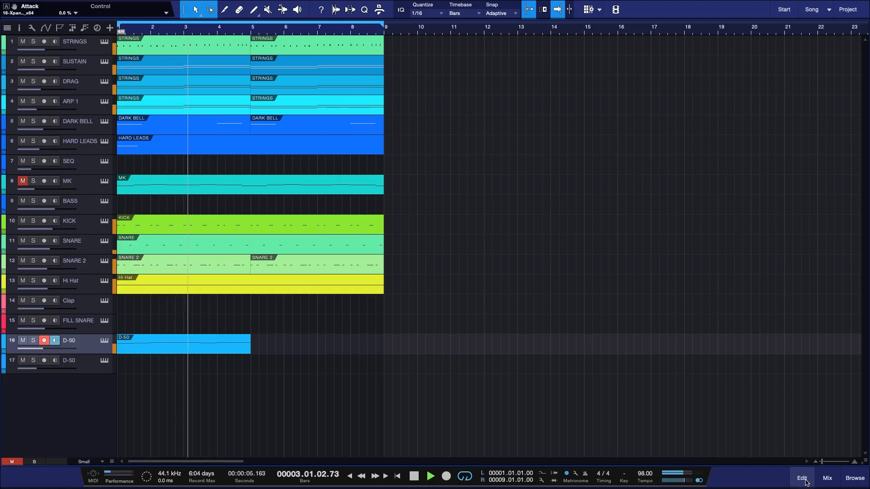
pyautogui.click(827, 478)
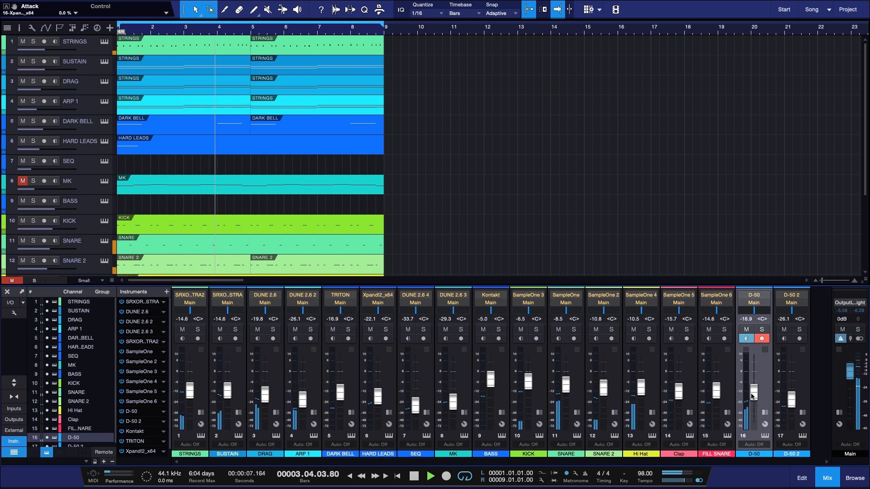
pyautogui.moveTo(751, 396); pyautogui.dragTo(750, 395)
pyautogui.click(817, 470)
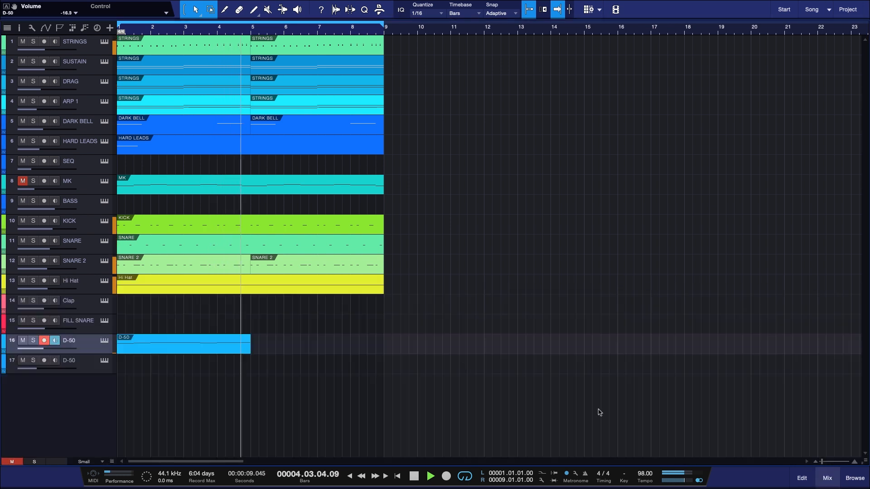
pyautogui.press('Home')
pyautogui.press('d')
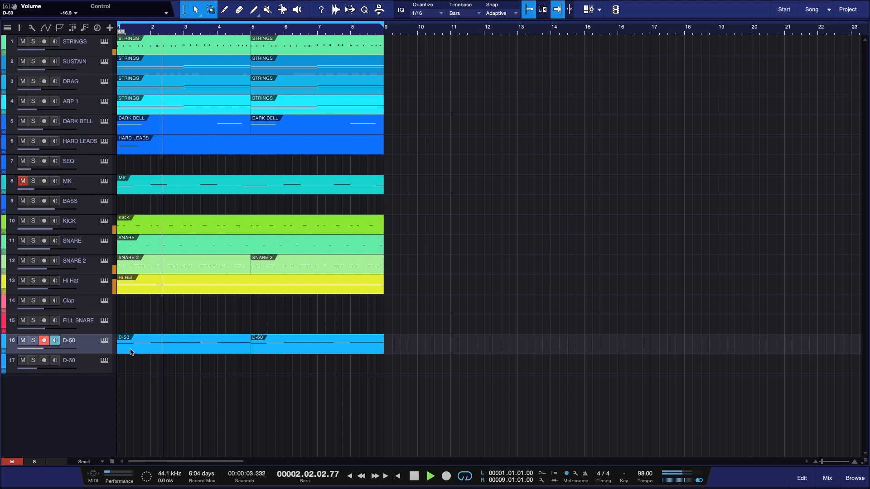
# Set the volume of the second D-50 track (track 17) to -17.1 and stop playback
pyautogui.click(100, 364)
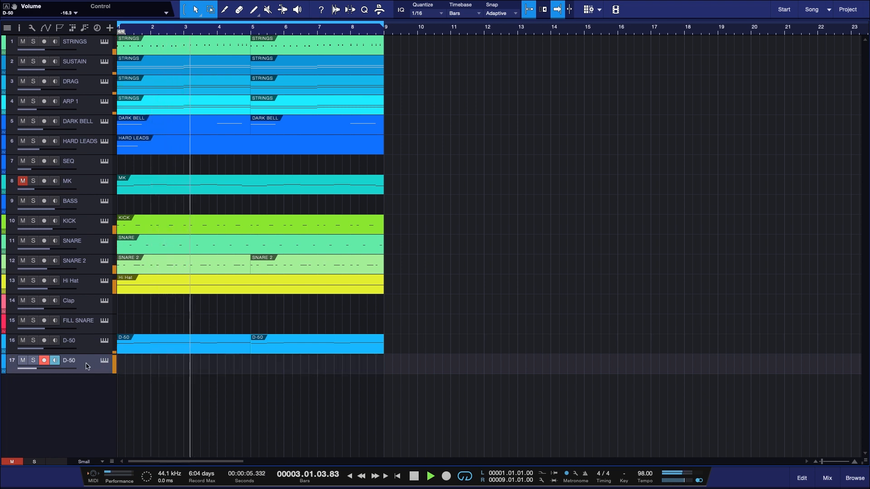
pyautogui.moveTo(48, 368); pyautogui.dragTo(62, 369)
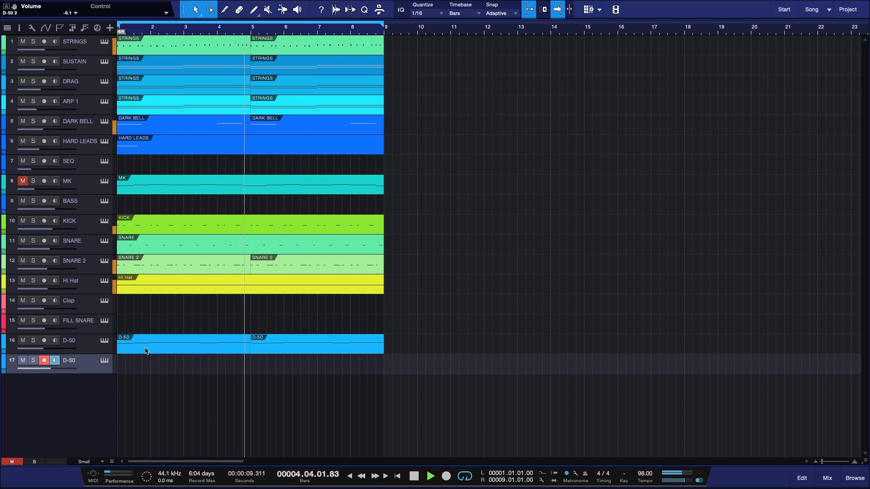
pyautogui.press('space')
# Open the track 16 D-50 instrument and move its window clear of the track list to view its patch
pyautogui.click(104, 340)
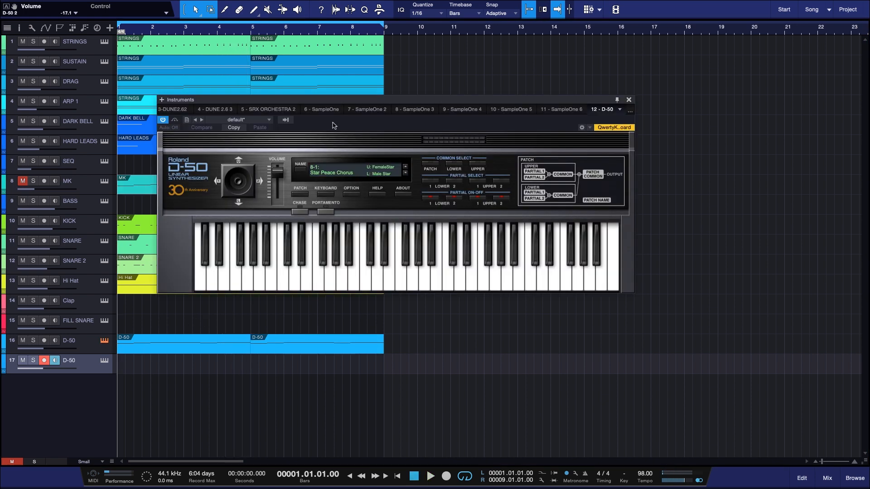
pyautogui.moveTo(330, 103); pyautogui.dragTo(570, 77)
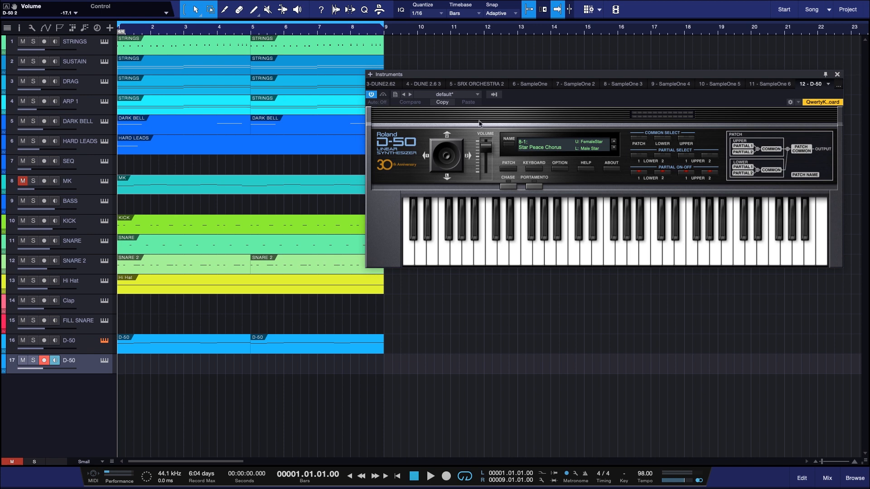
pyautogui.moveTo(544, 77); pyautogui.dragTo(534, 51)
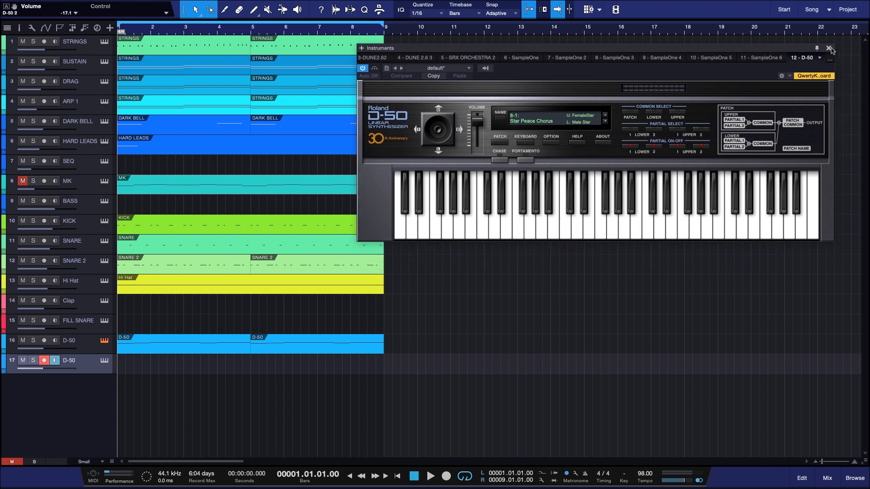
# Open the empty BASS track in the note editor with the SUSTAIN notes as reference and create an eight-bar part
pyautogui.click(107, 207)
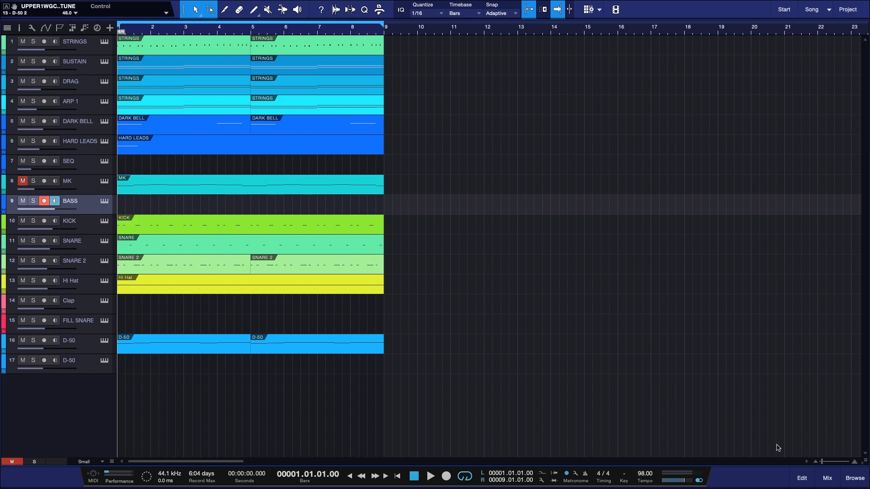
pyautogui.click(801, 479)
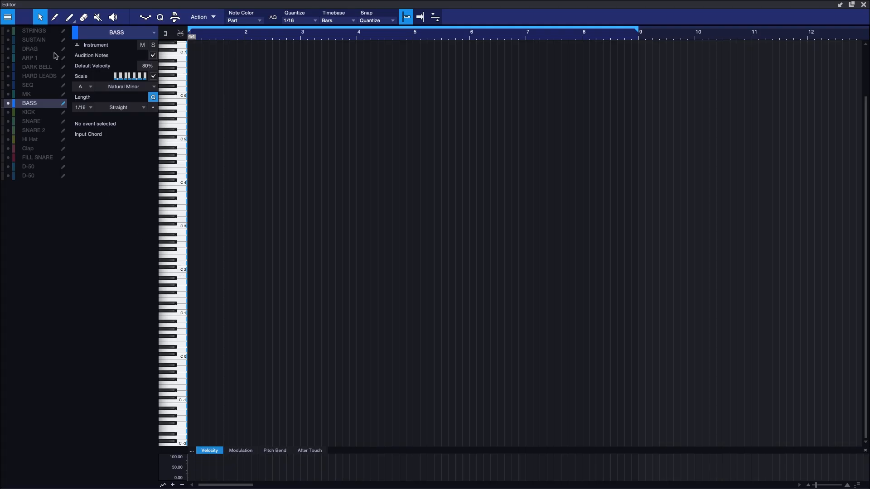
pyautogui.click(57, 41)
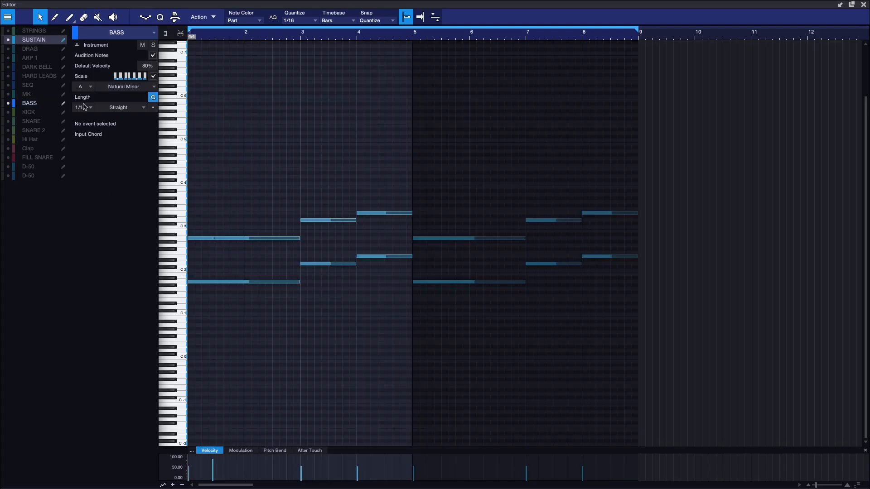
pyautogui.click(63, 40)
pyautogui.click(34, 101)
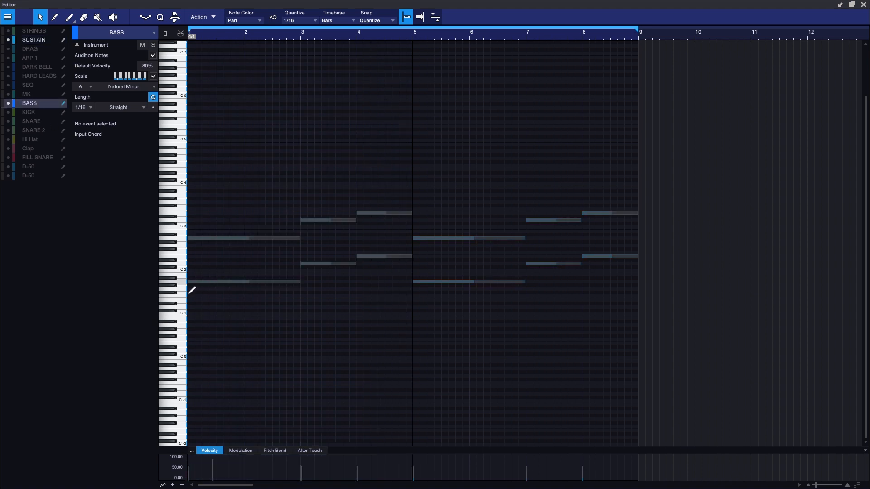
pyautogui.moveTo(188, 294); pyautogui.dragTo(639, 304)
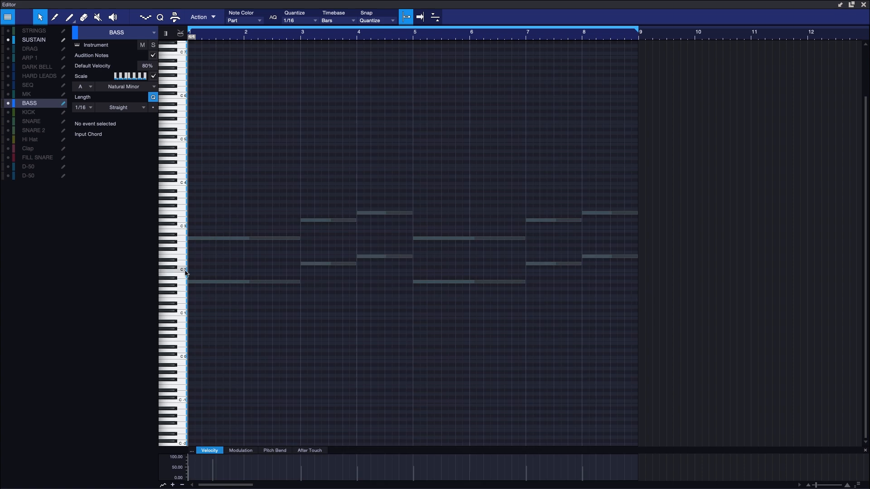
# Draw sustained bass notes following the SUSTAIN roots, A1 for bars 1–2, D2 for bar 3 and E2 for bar 4, and audition them
pyautogui.click(191, 284)
pyautogui.moveTo(193, 285); pyautogui.dragTo(304, 286)
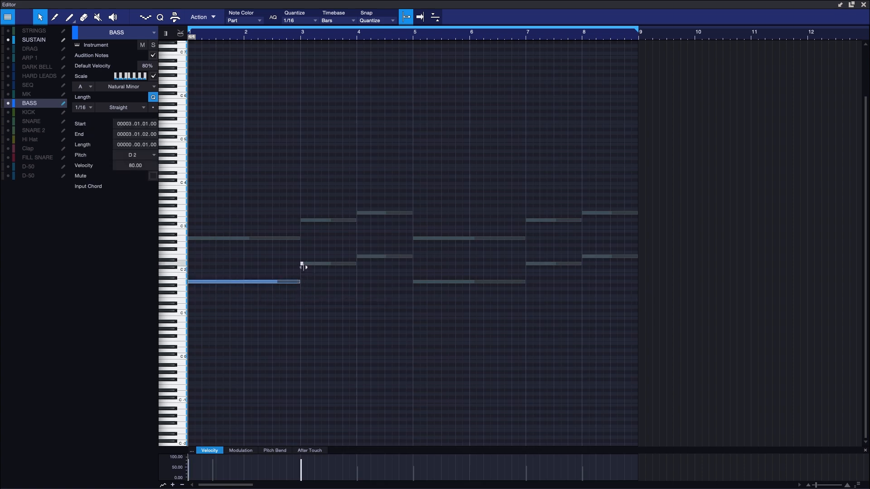
pyautogui.moveTo(304, 266); pyautogui.dragTo(411, 262)
pyautogui.click(361, 257)
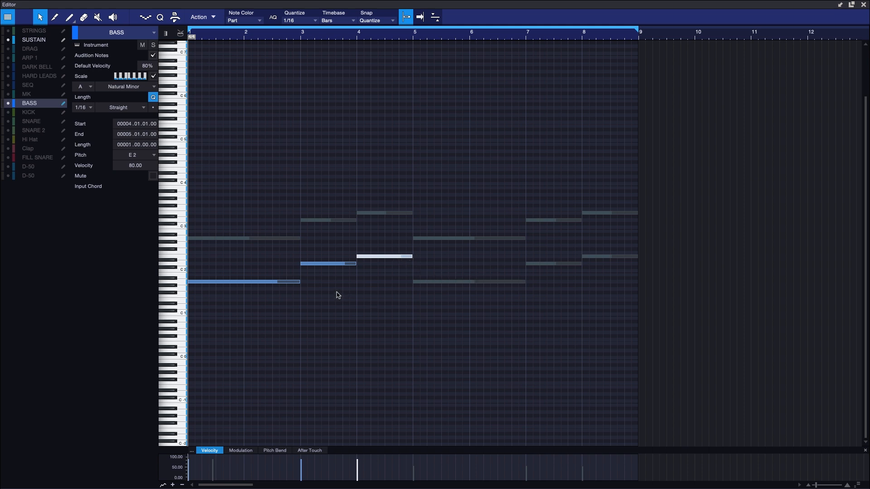
pyautogui.press('space')
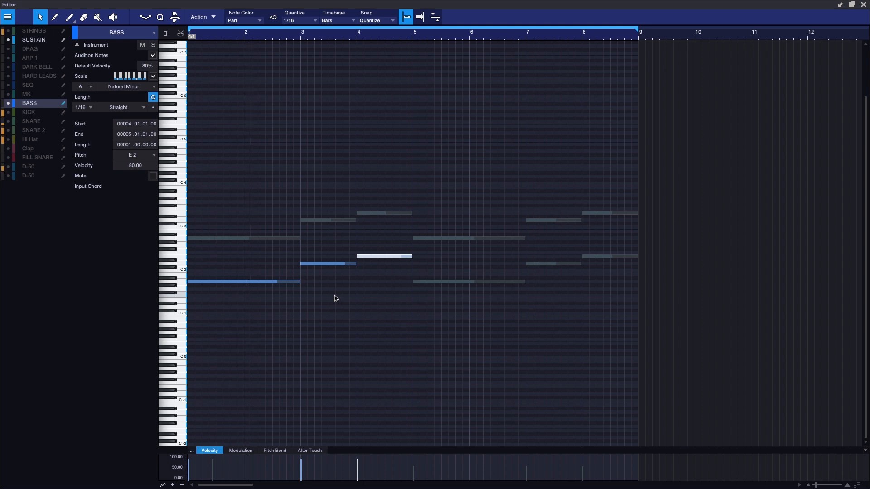
pyautogui.press('space')
# Delete the three drawn notes from the BASS part
pyautogui.click(335, 299)
pyautogui.moveTo(441, 250); pyautogui.dragTo(178, 331)
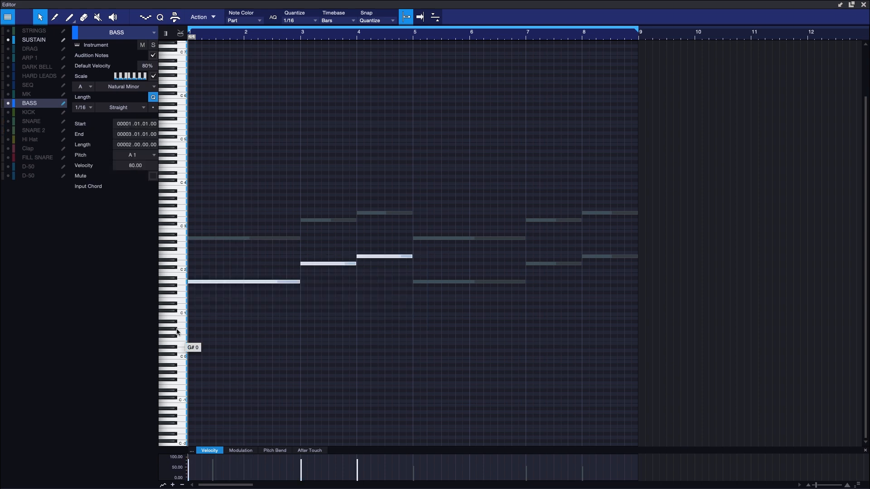
pyautogui.press('Delete')
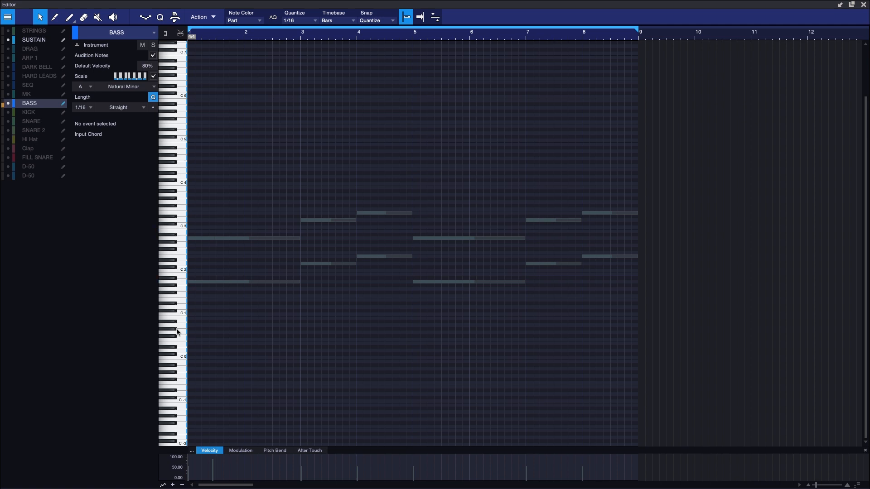
# Rehearse a bass line over playback and record it live into the BASS part across bars 1 to 4
pyautogui.press('space')
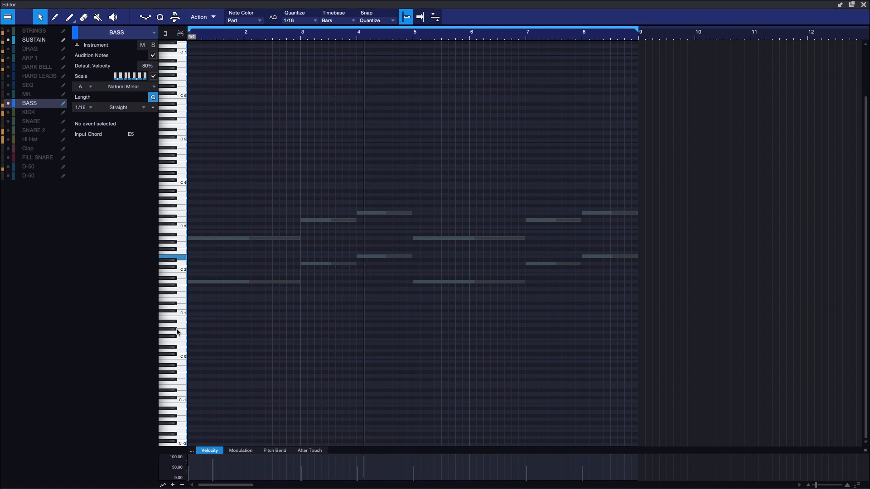
pyautogui.press('space')
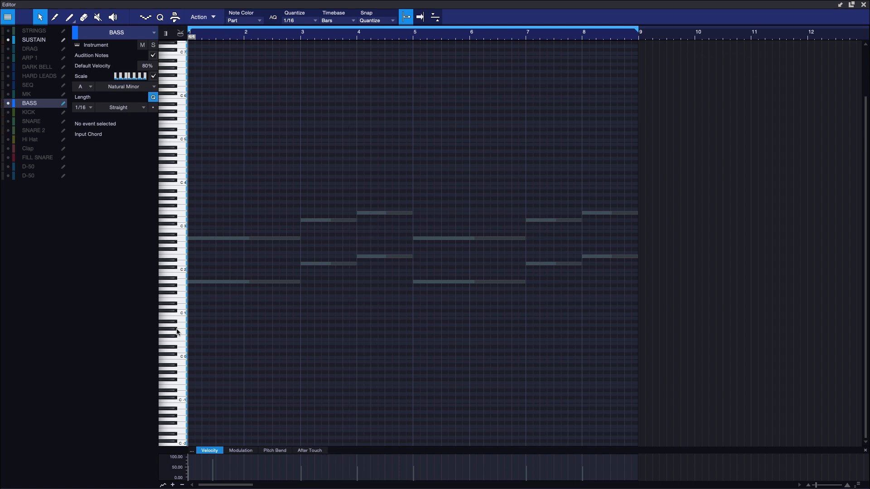
pyautogui.press('KP_Multiply')
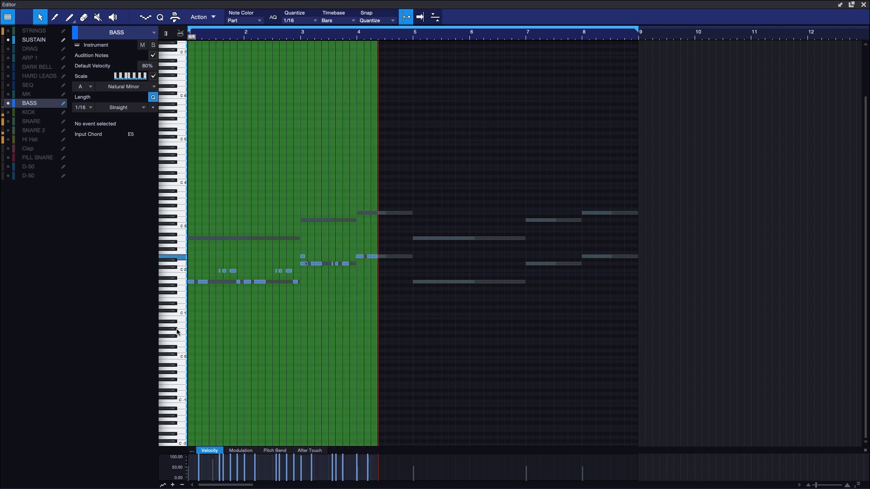
pyautogui.press('space')
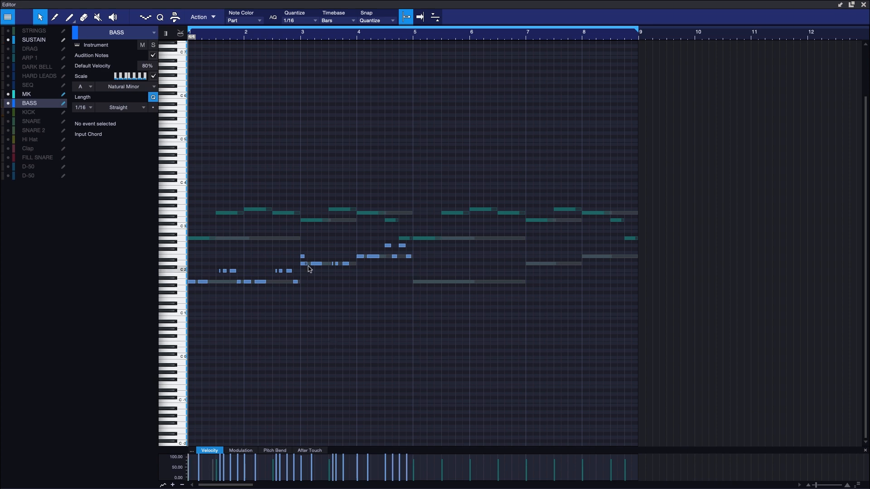
# Remove the stray E2 note at the start of bar 3, solo the BASS track and audition the recorded line
pyautogui.moveTo(287, 243); pyautogui.dragTo(322, 262)
pyautogui.click(240, 277)
pyautogui.press('space')
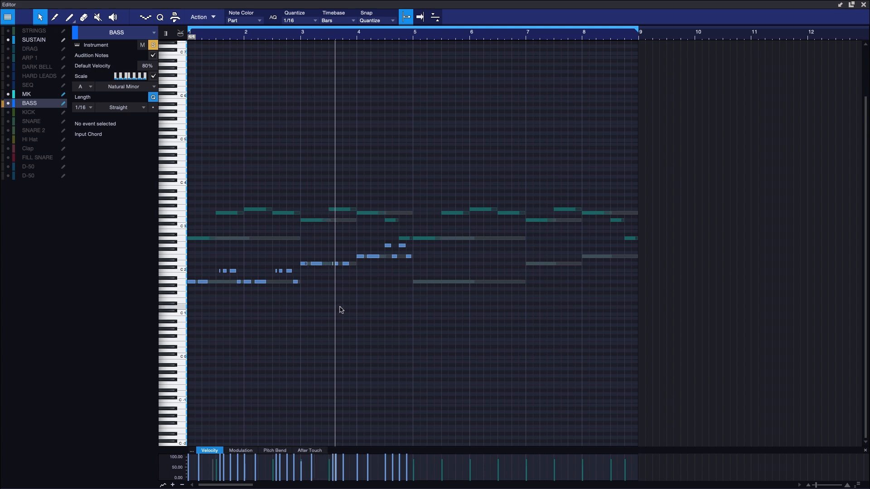
pyautogui.press('space')
# Try transposing the recorded bass notes up one octave, undo the transposition and replay the soloed bass line
pyautogui.moveTo(423, 309); pyautogui.dragTo(173, 205)
pyautogui.hotkey('shift', 'Up')
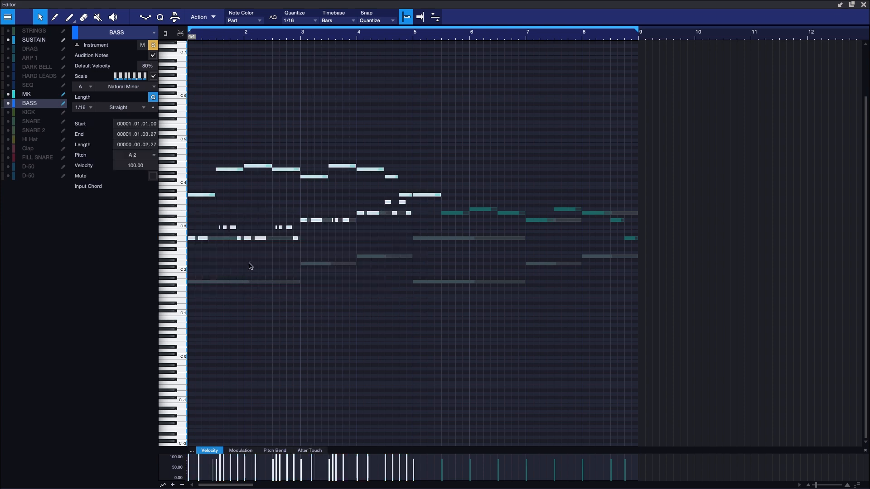
pyautogui.click(274, 285)
pyautogui.hotkey('ctrl', 'z')
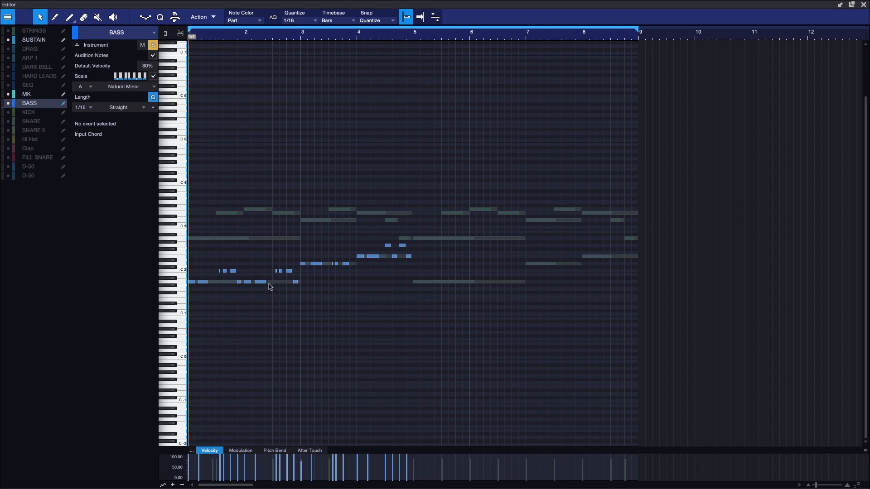
pyautogui.press('space')
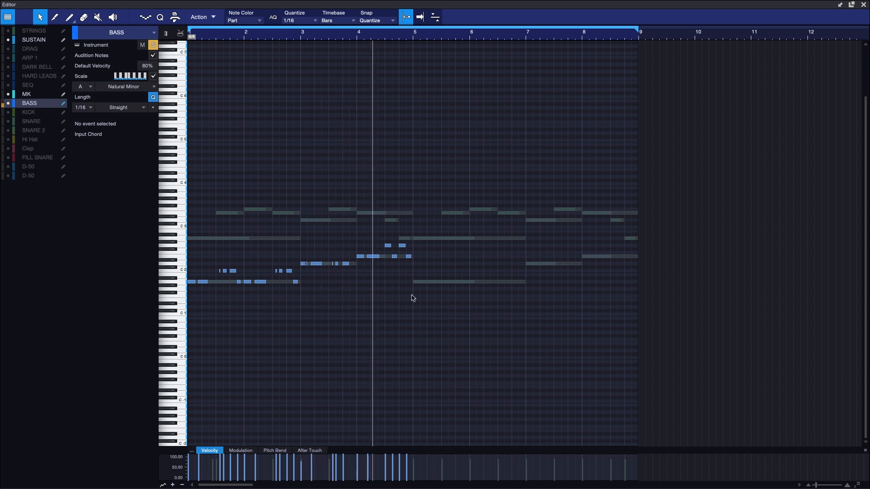
# Try all the BASS notes one octave lower and one octave higher, and return them to their original octave
pyautogui.click(350, 263)
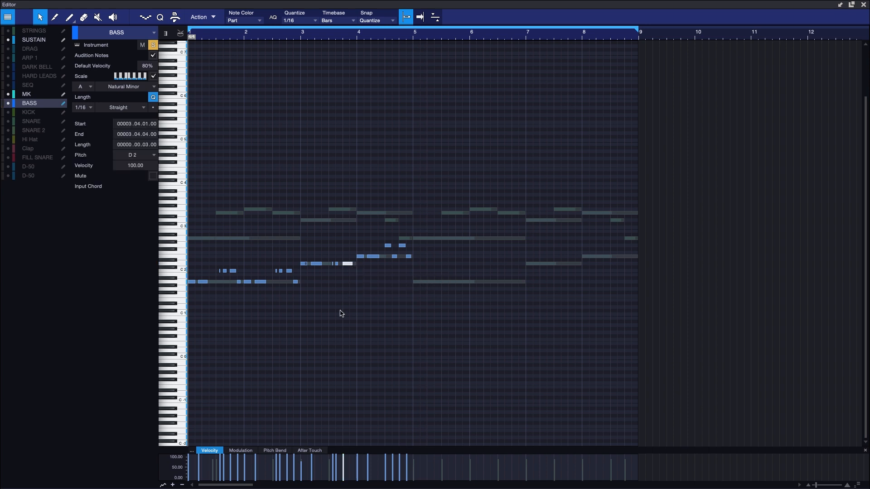
pyautogui.click(342, 314)
pyautogui.hotkey('ctrl', 'a')
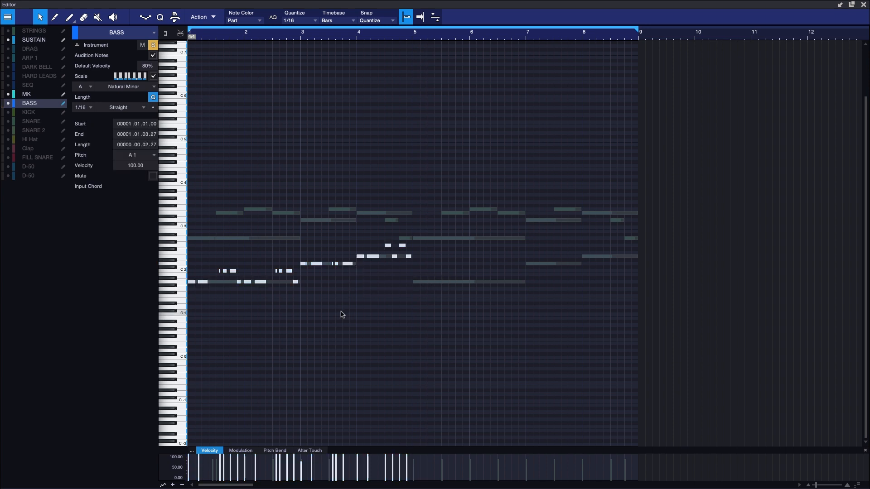
pyautogui.hotkey('shift', 'Down')
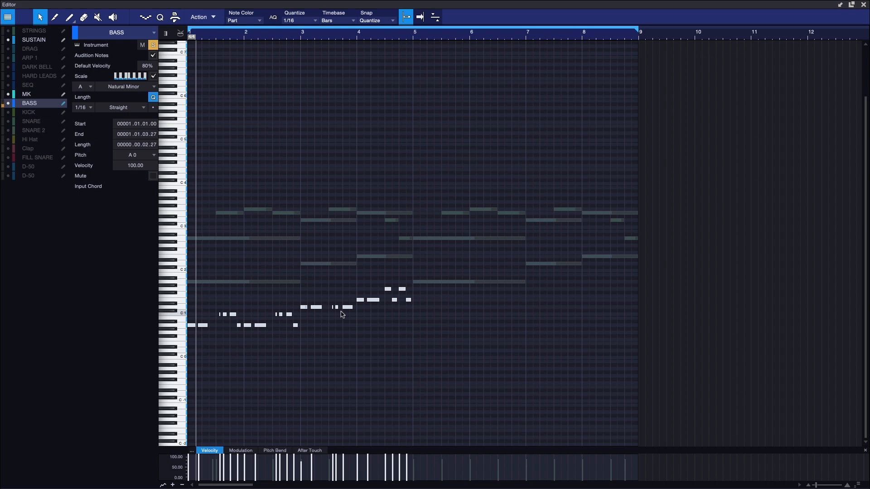
pyautogui.hotkey('shift', 'Up')
pyautogui.hotkey('shift', 'Up')
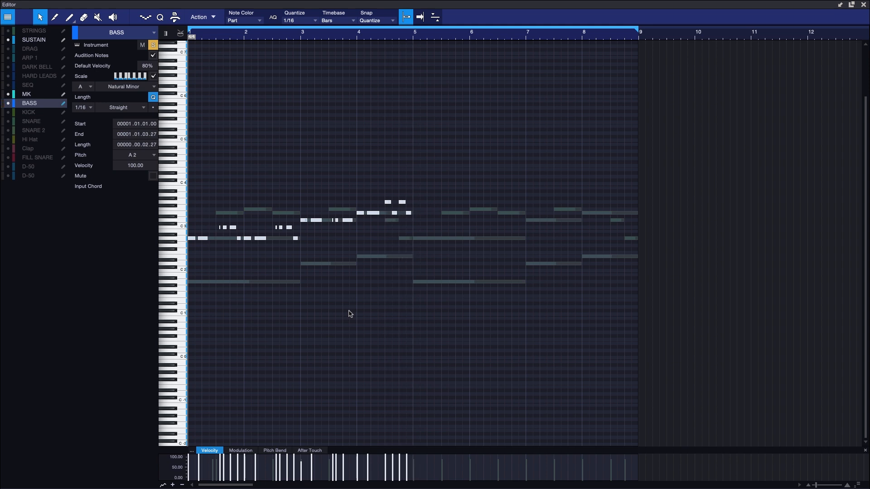
pyautogui.hotkey('shift', 'Down')
pyautogui.click(362, 322)
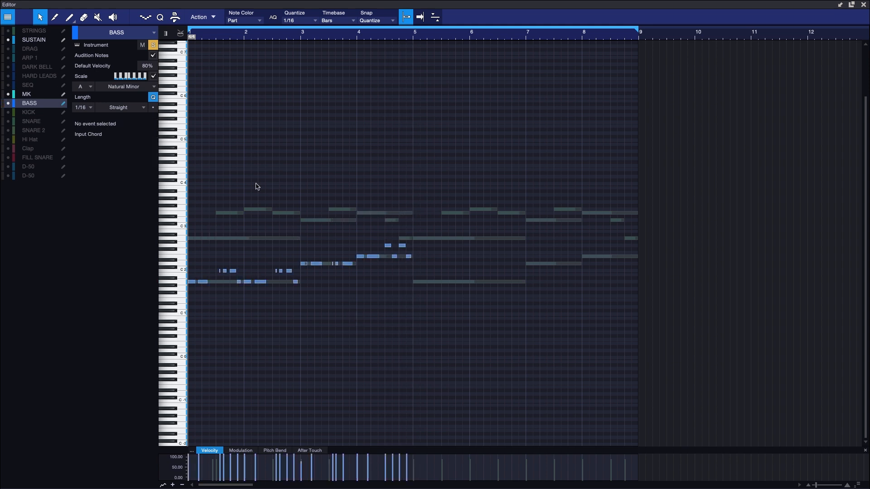
# Play the bass line with the full mix and duplicate all BASS notes into bars 5 to 8
pyautogui.press('space')
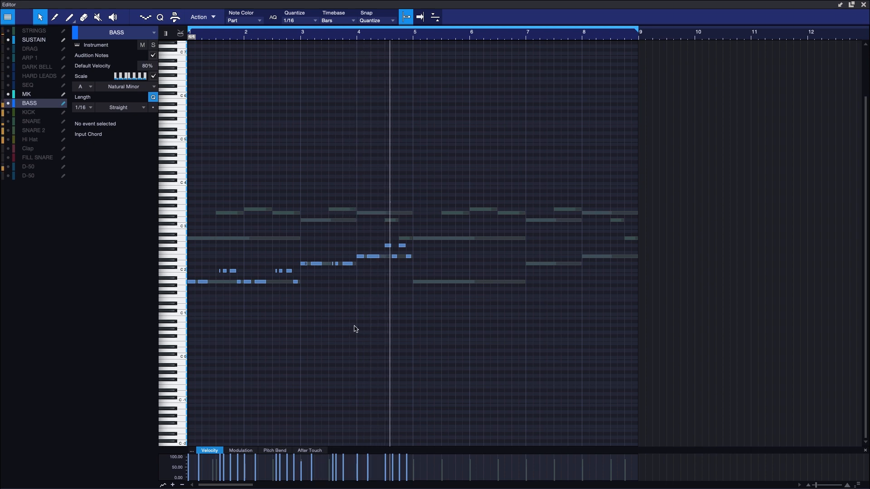
pyautogui.press('space')
pyautogui.press('super+a')
pyautogui.press('d')
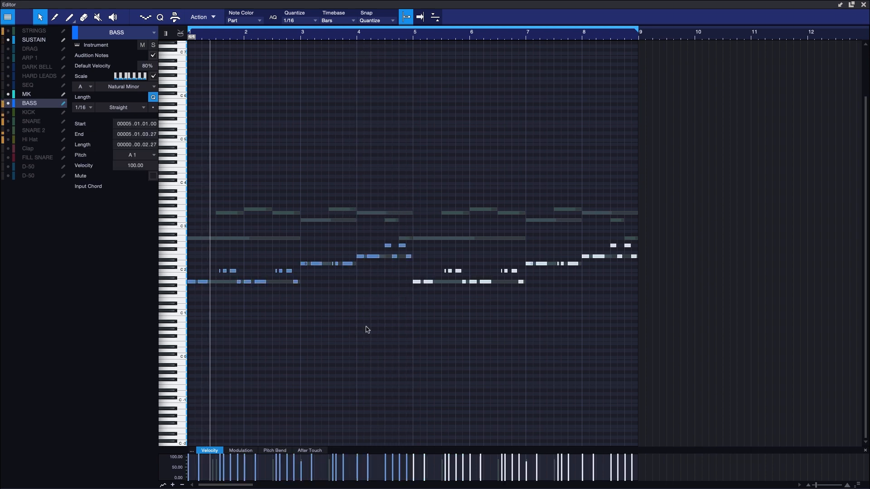
pyautogui.click(445, 355)
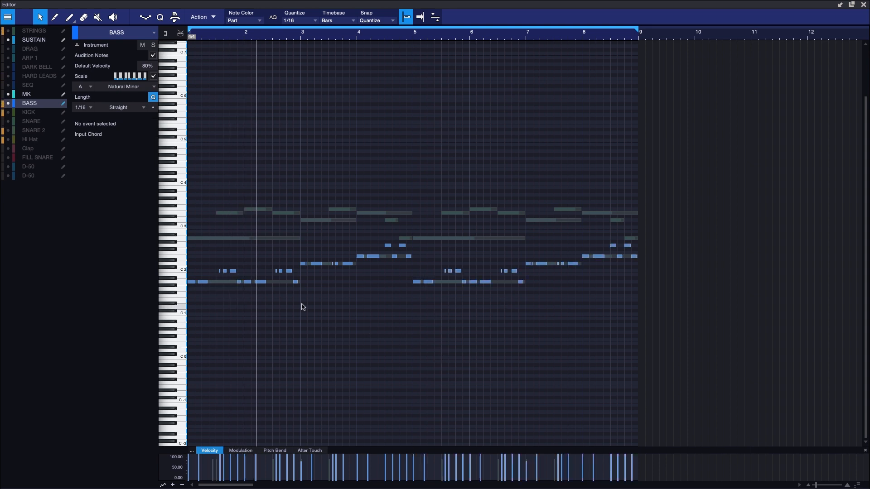
# Lower the three short C2 notes in bar 1 of the BASS part to A1 and return to the arrangement
pyautogui.moveTo(216, 266); pyautogui.dragTo(244, 277)
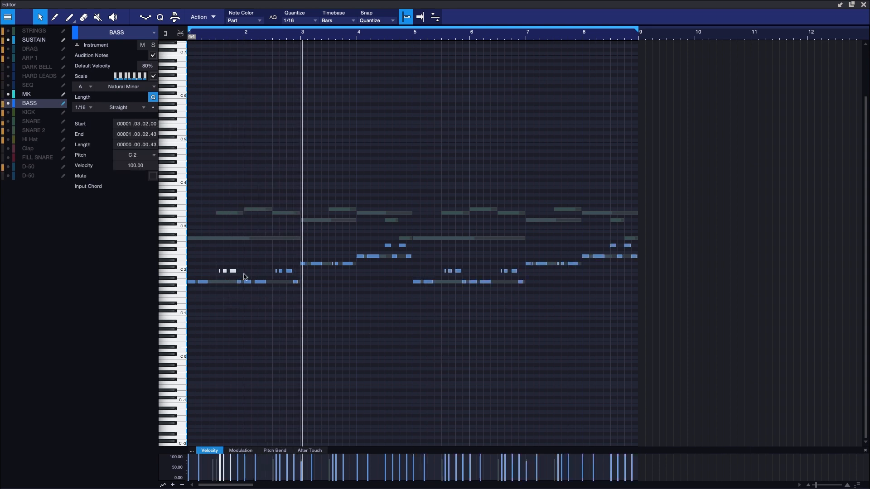
pyautogui.hotkey('shift', 'Up')
pyautogui.press('Down')
pyautogui.press('Down')
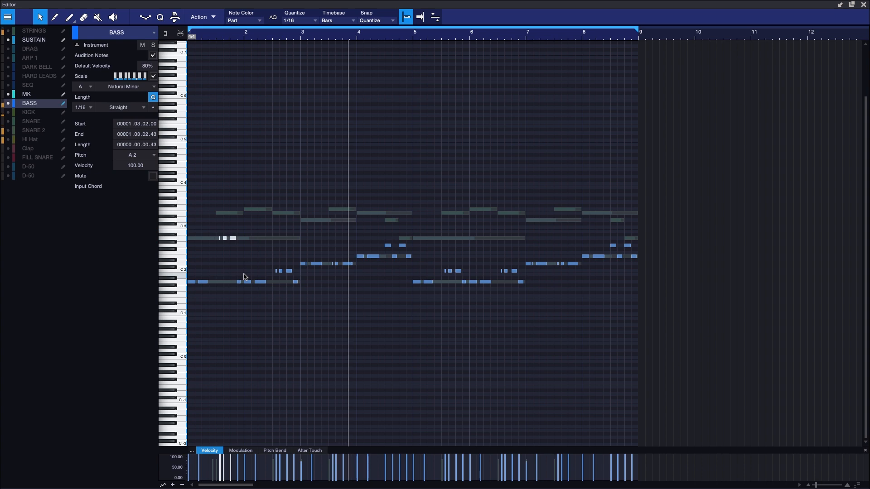
pyautogui.hotkey('shift', 'Down')
pyautogui.press('Down')
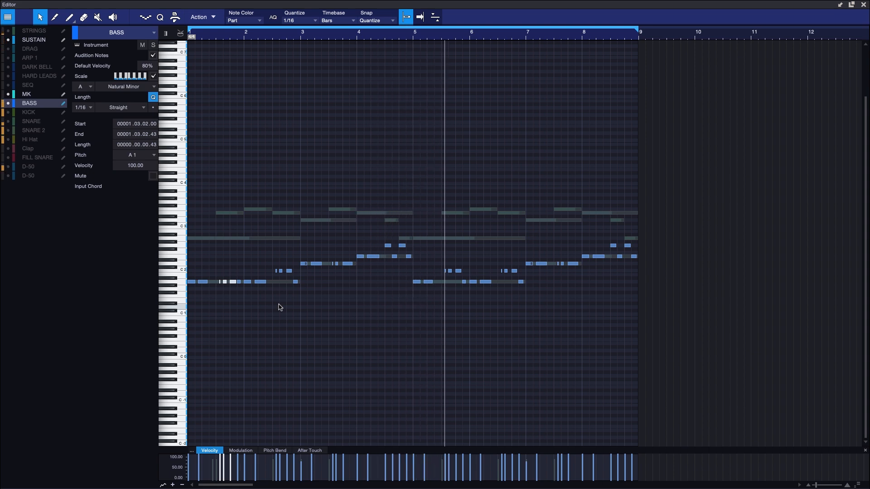
pyautogui.click(863, 4)
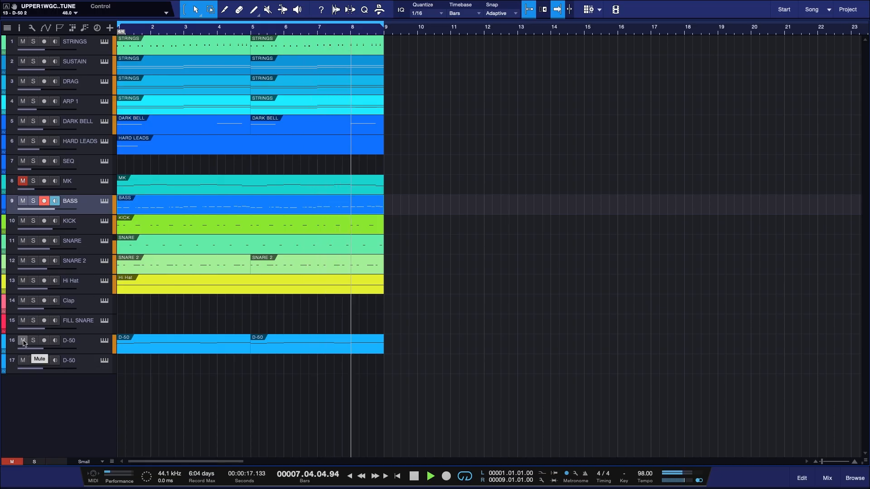
# Try a copy of ARP 1's first STRINGS part on the SEQ track and delete it
pyautogui.click(89, 163)
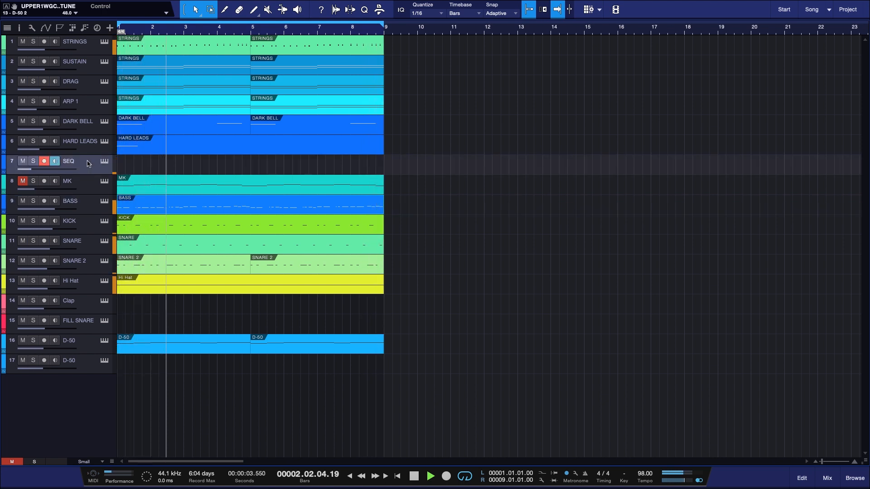
pyautogui.moveTo(170, 110); pyautogui.dragTo(170, 171)
pyautogui.press('space')
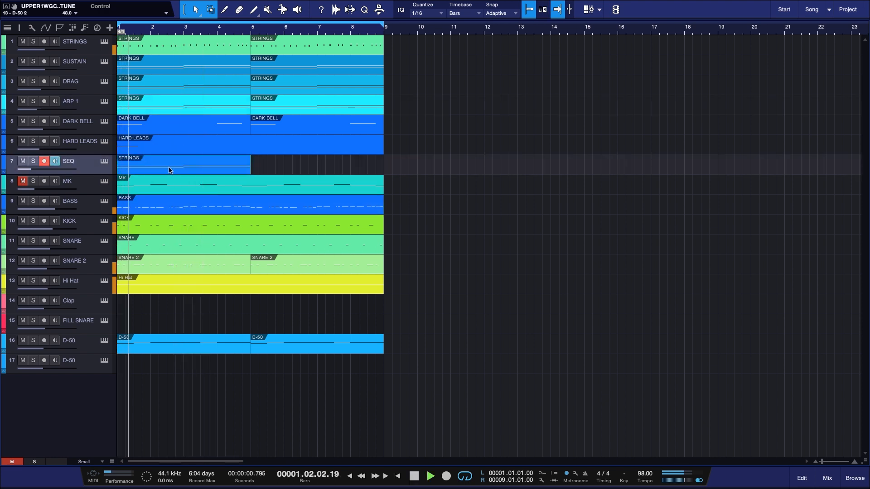
pyautogui.press('Delete')
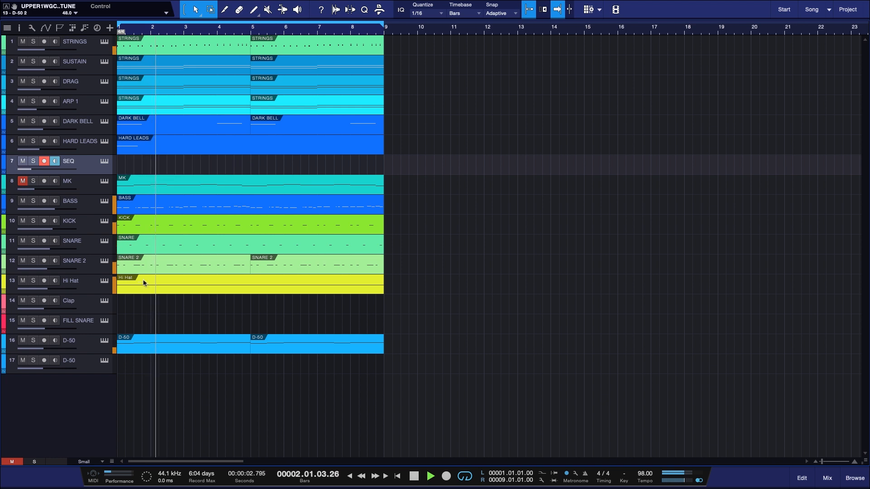
# Try a copy of the first D-50 part on SEQ with the track soloed at -30.4 dB, and delete the part
pyautogui.moveTo(143, 350); pyautogui.dragTo(146, 169)
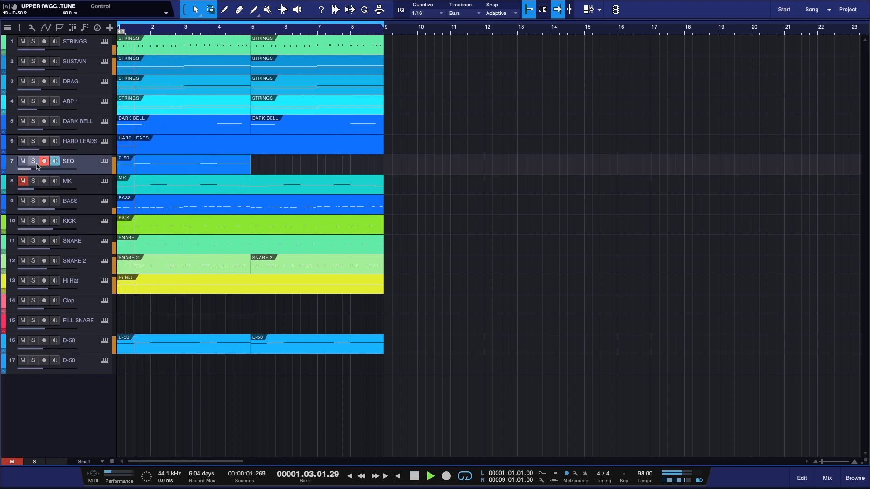
pyautogui.moveTo(35, 170); pyautogui.dragTo(38, 172)
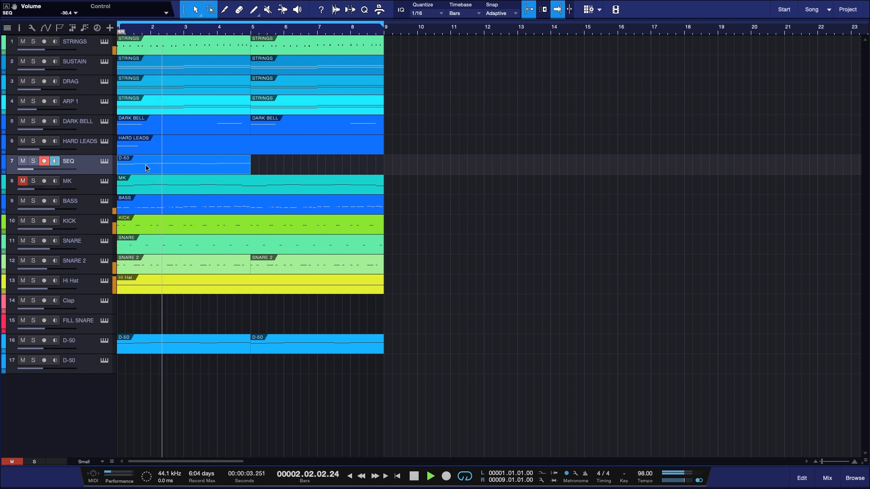
pyautogui.click(33, 161)
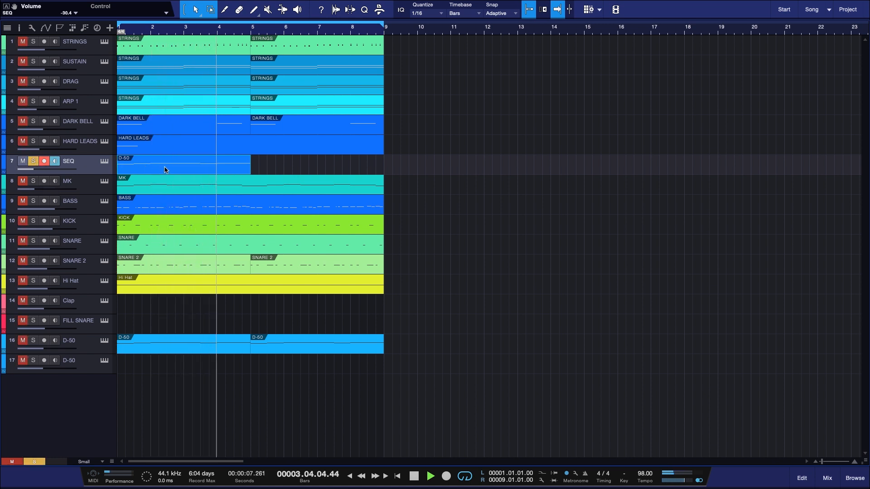
pyautogui.press('Delete')
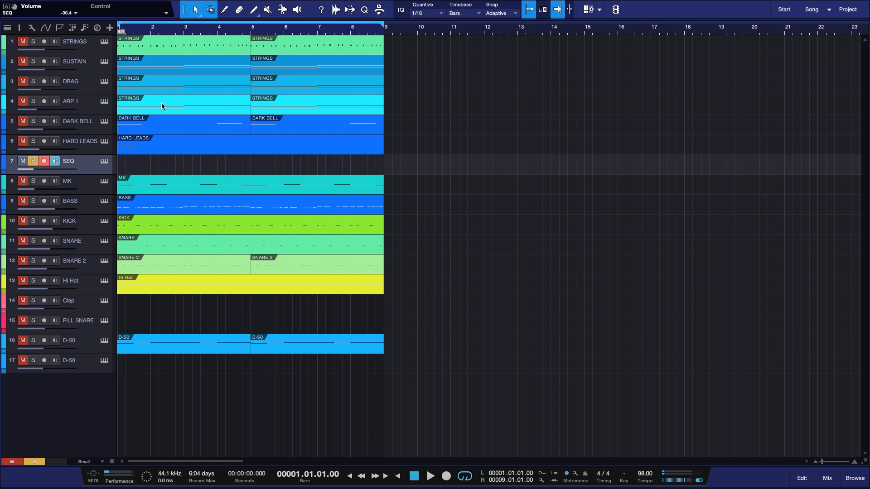
# Copy ARP 1's first STRINGS part to the SEQ track and transpose all its notes up two octaves
pyautogui.moveTo(161, 106); pyautogui.dragTo(160, 155)
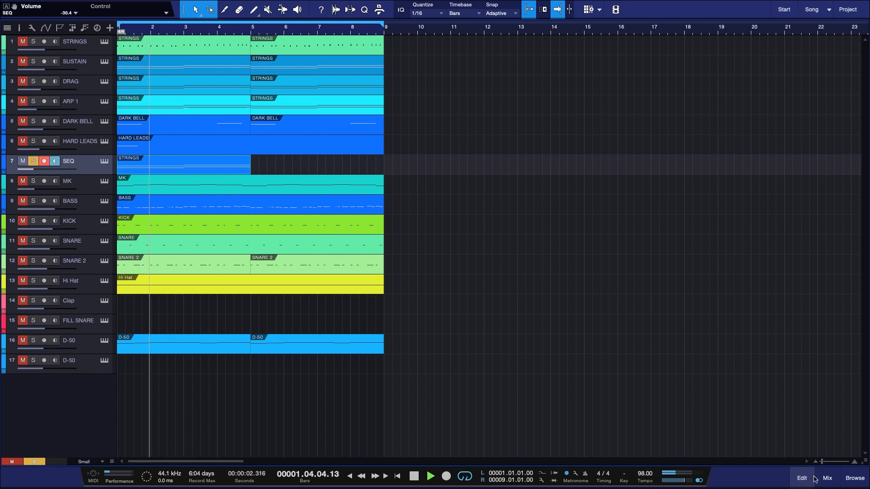
pyautogui.click(801, 478)
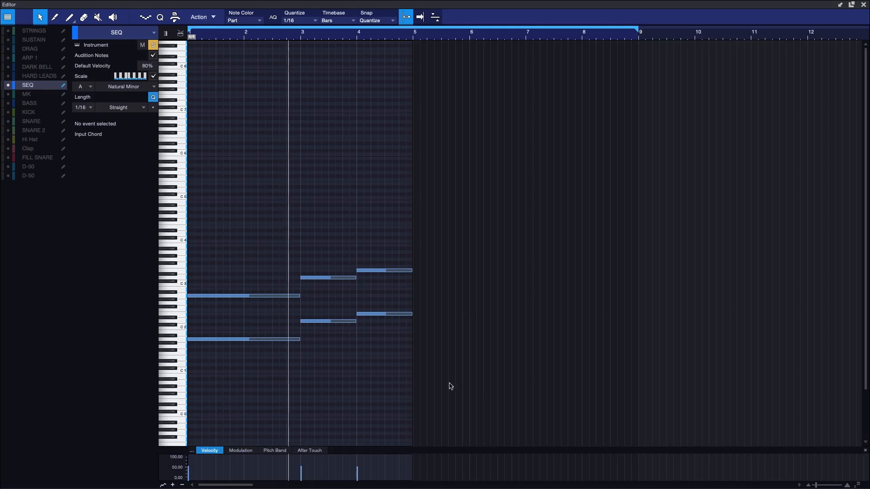
pyautogui.hotkey('ctrl', 'a')
pyautogui.hotkey('shift', 'Up')
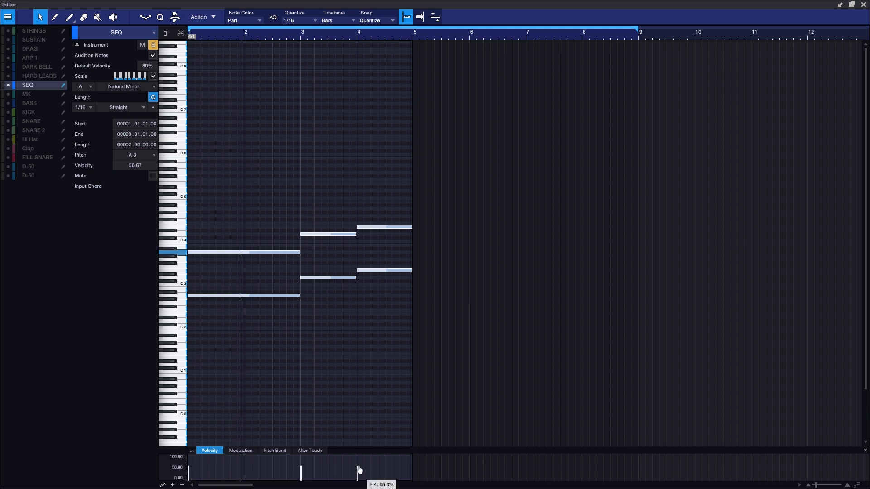
pyautogui.hotkey('shift', 'Up')
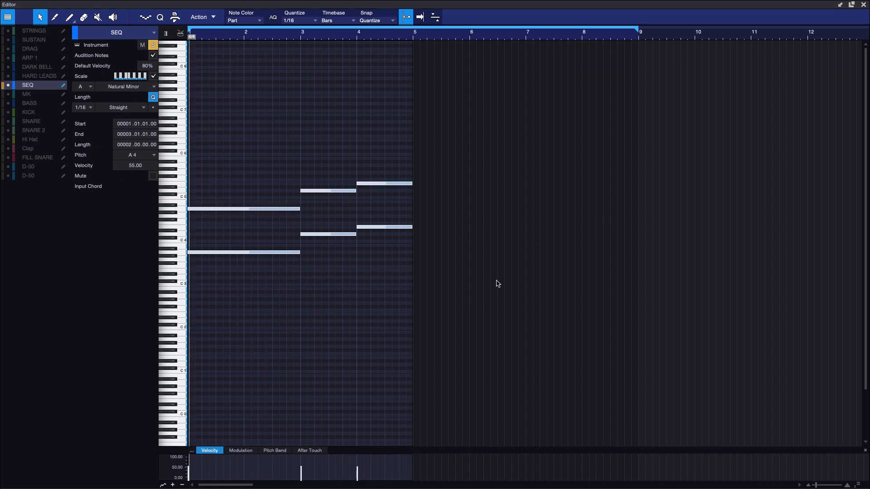
# Lower the SEQ notes' velocity to about 48, duplicate the part into bars 5 to 8 and replay it with STRINGS soloed
pyautogui.moveTo(301, 467); pyautogui.dragTo(301, 468)
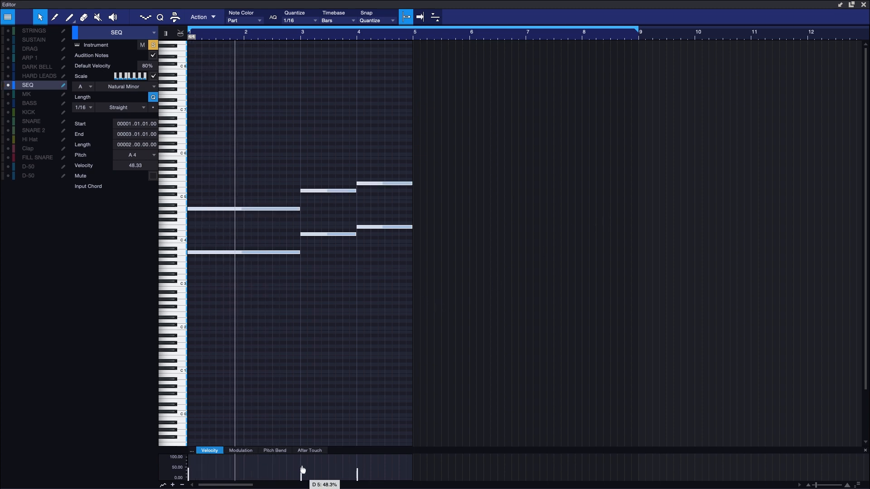
pyautogui.click(863, 5)
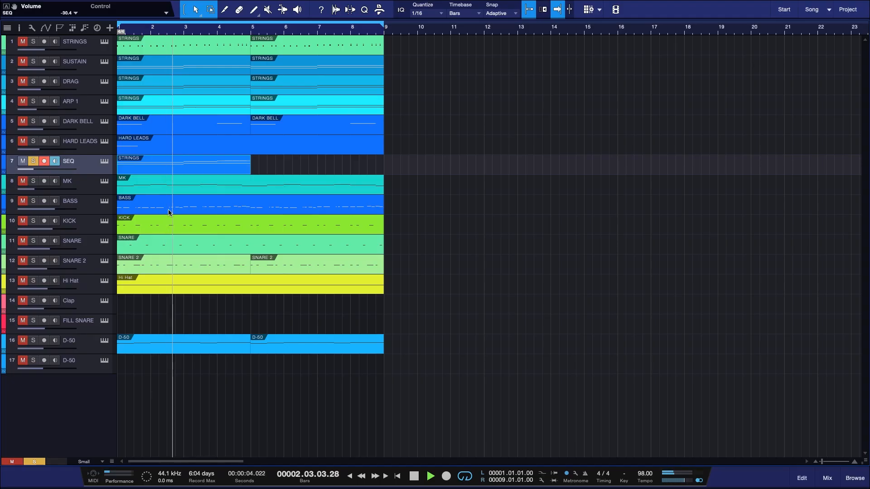
pyautogui.press('d')
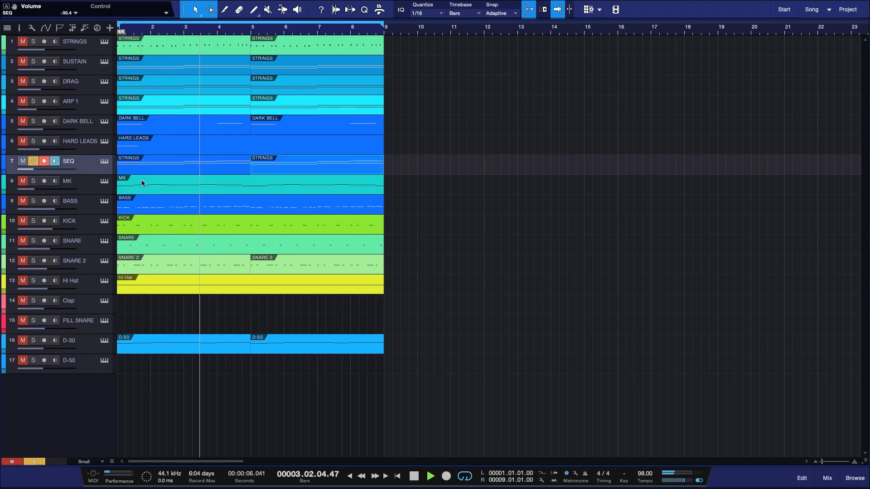
pyautogui.press('space')
pyautogui.press('space')
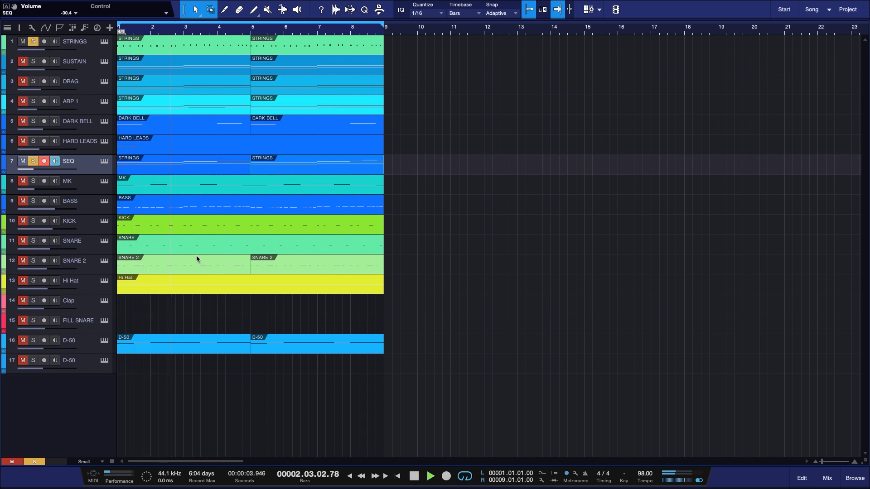
# Browse the sample files to the drum kit's Crashes folder and select MB Crash (1).wav
pyautogui.click(855, 477)
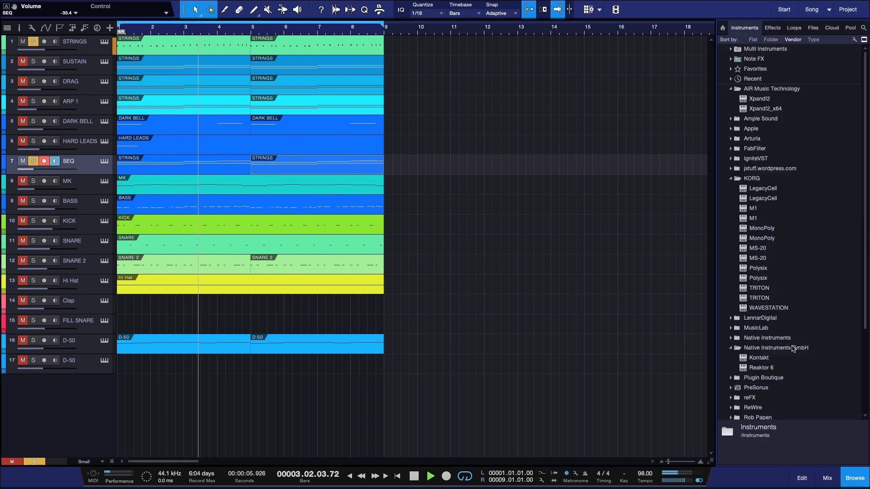
pyautogui.click(812, 28)
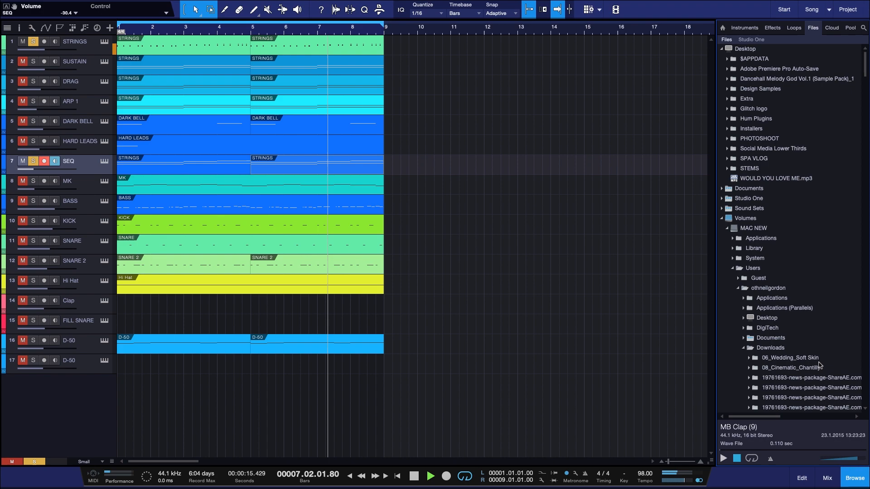
pyautogui.scroll(-10, 811, 354)
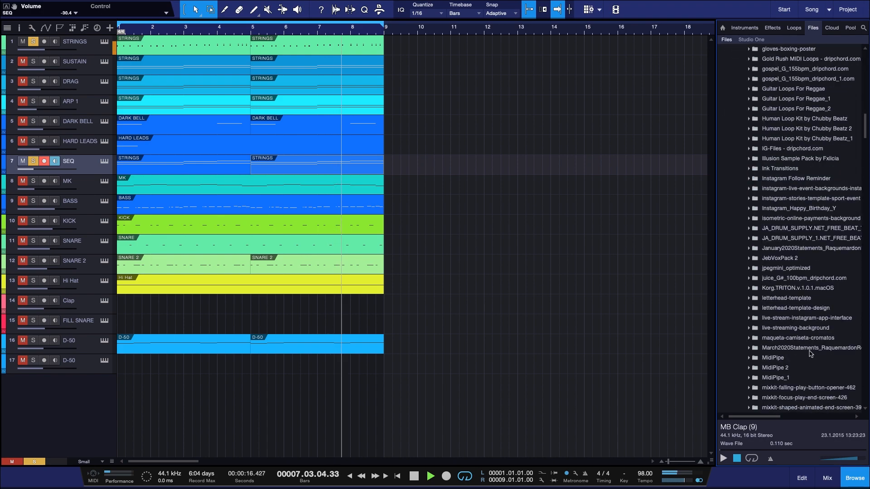
pyautogui.scroll(15, 811, 353)
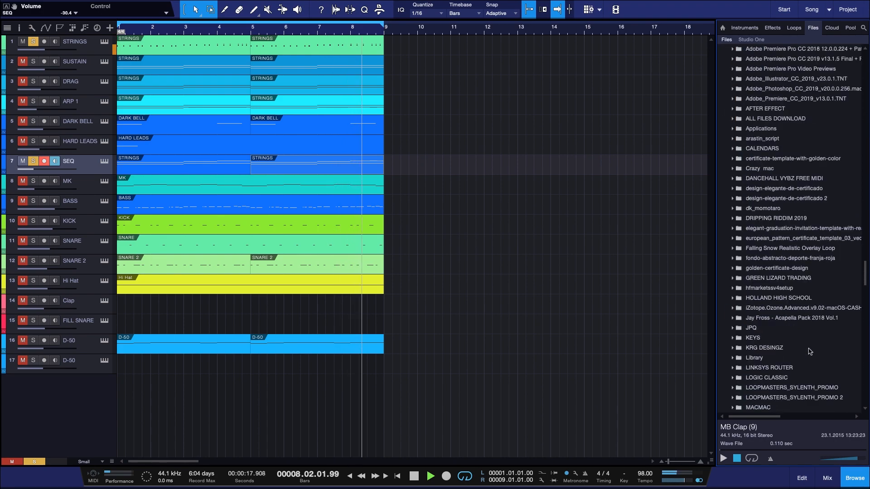
pyautogui.moveTo(864, 273); pyautogui.dragTo(865, 315)
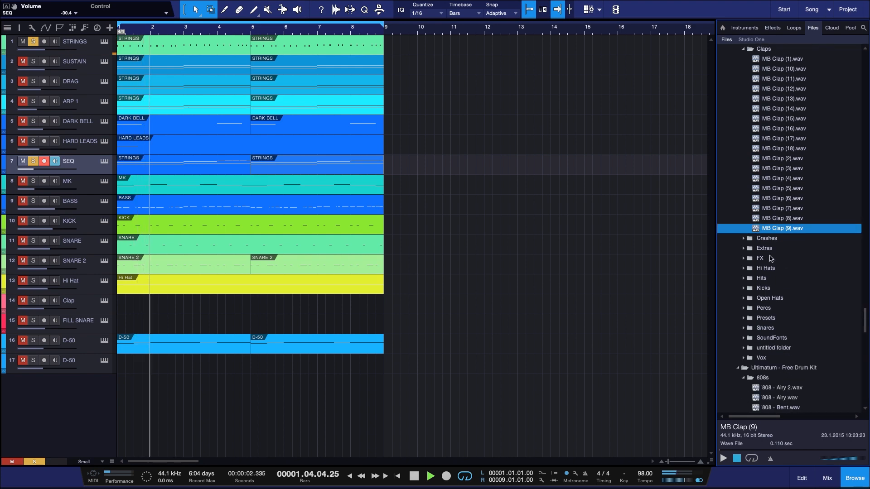
pyautogui.click(745, 239)
pyautogui.click(790, 249)
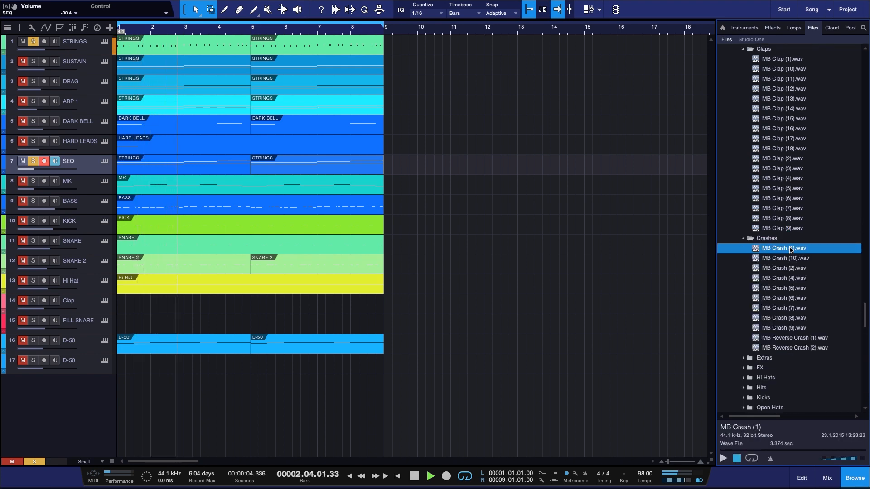
# Load MB Crash (1).wav into a new SampleOne XT instrument track and solo that track
pyautogui.rightClick(791, 248)
pyautogui.click(733, 264)
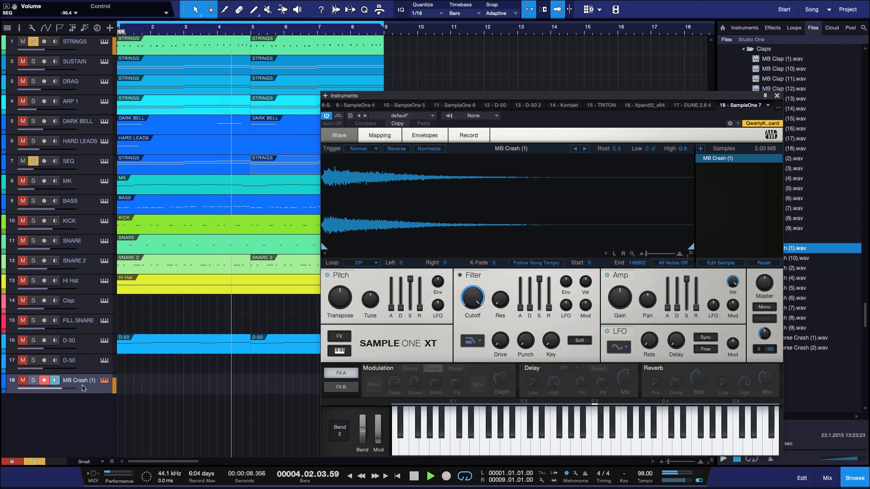
pyautogui.click(35, 381)
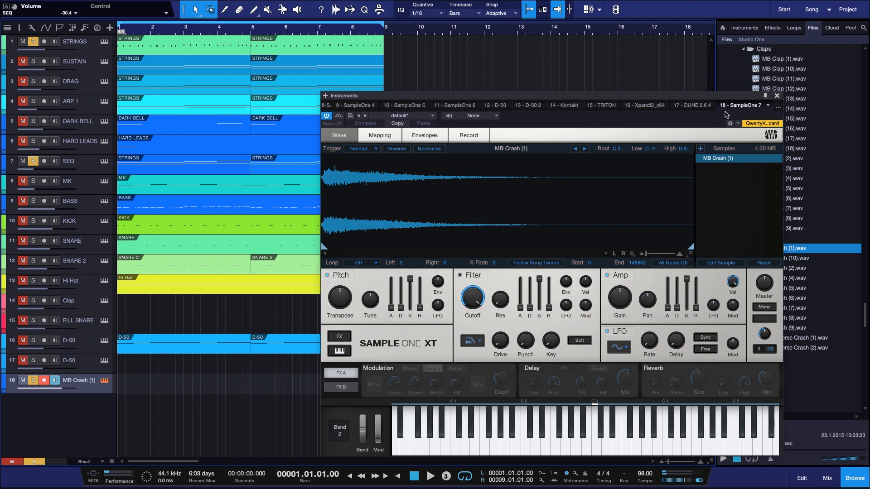
# Record a crash hit at bar 1 on the MB Crash (1) track and close its instrument window
pyautogui.press('KP_Multiply')
pyautogui.press('a')
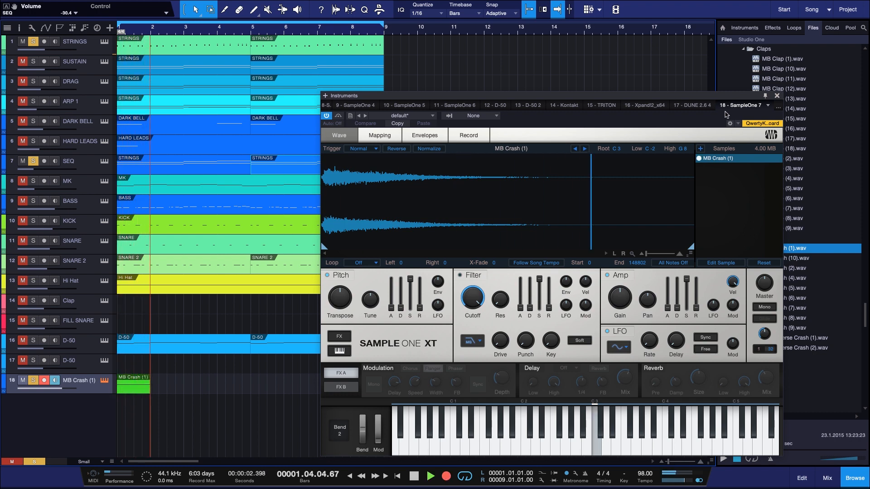
pyautogui.press('space')
pyautogui.click(777, 96)
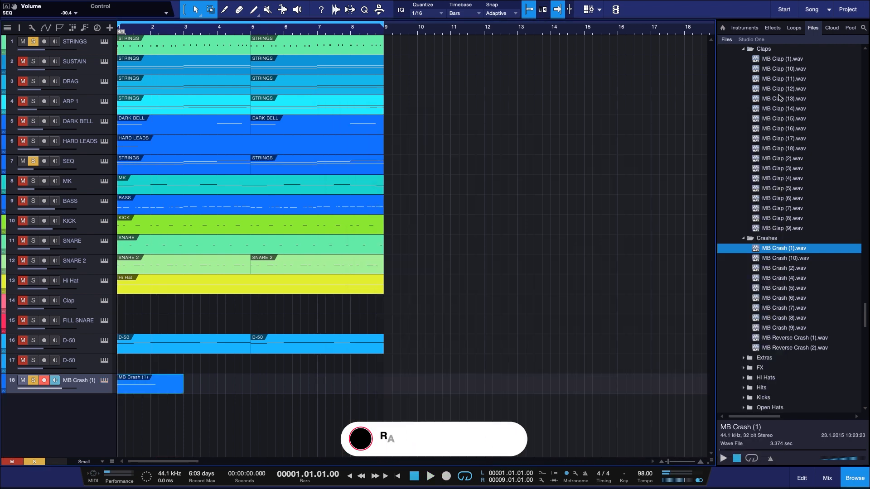
pyautogui.press('d')
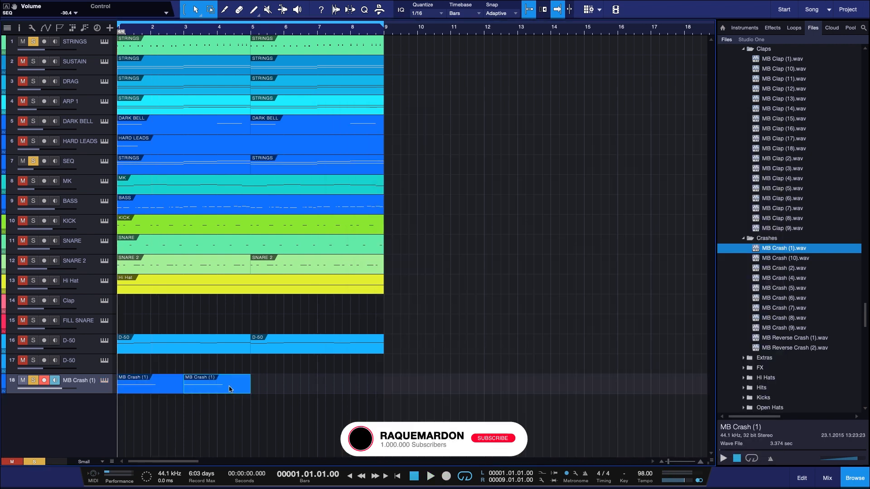
pyautogui.hotkey('ctrl', 'z')
pyautogui.press('d')
pyautogui.hotkey('ctrl', 'z')
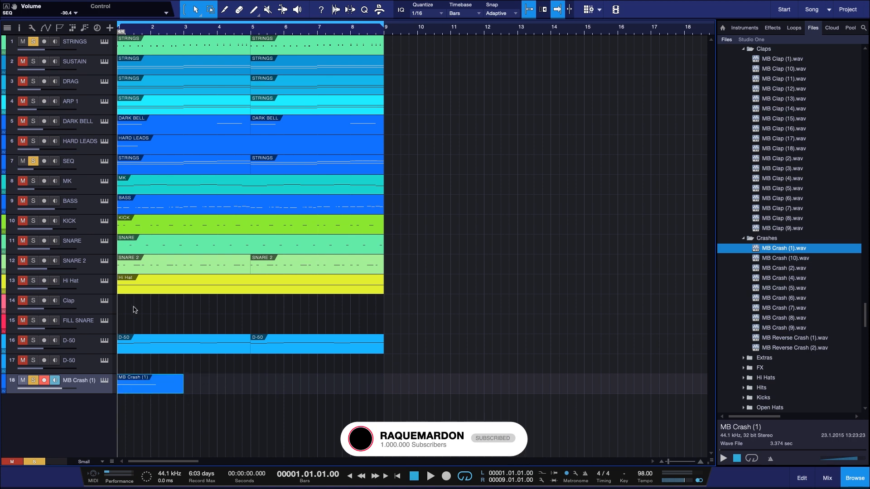
# Audition the Antarctic KS patch on the SEQ track and lower the MB Crash (1) volume to about -7.4 dB
pyautogui.click(95, 164)
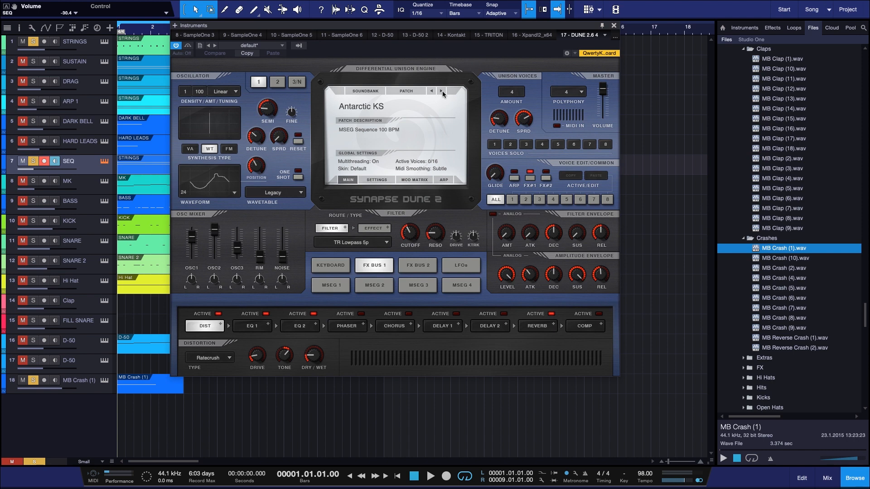
pyautogui.click(442, 91)
pyautogui.press('space')
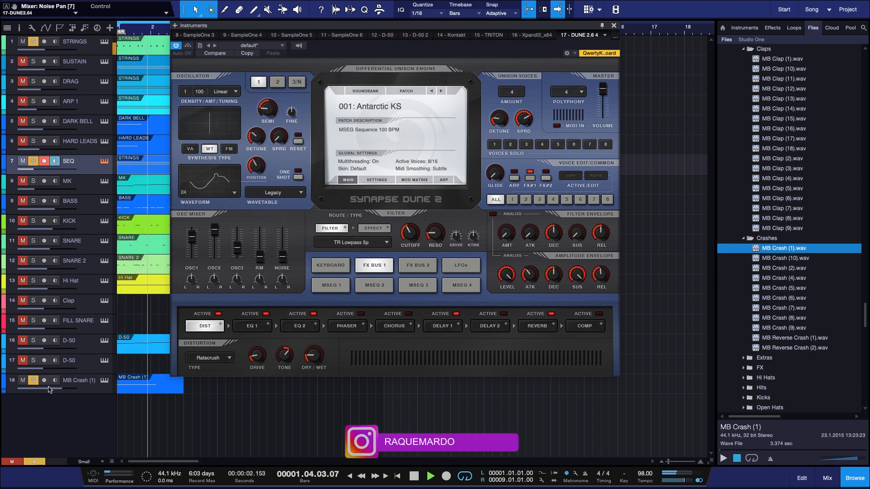
pyautogui.moveTo(60, 390); pyautogui.dragTo(44, 391)
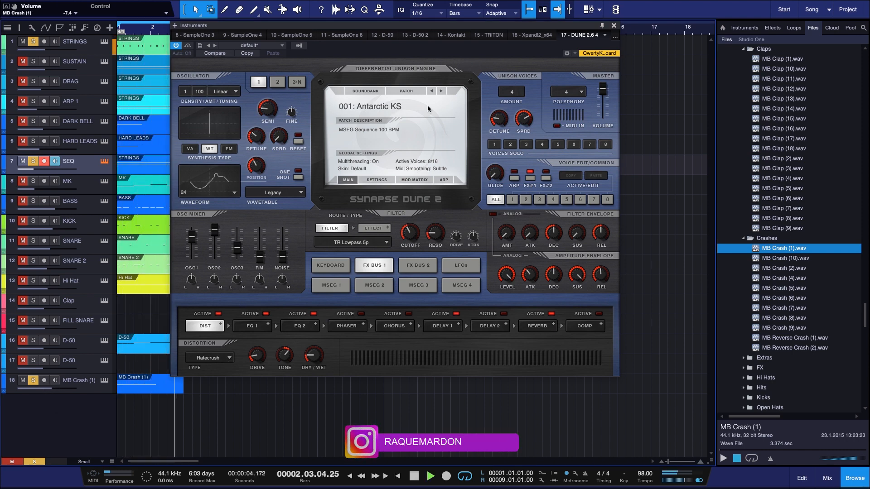
# Audition the Apocalypse KS and Black Theme KS patches on the SEQ track and load 004: Casanova KS
pyautogui.click(441, 91)
pyautogui.press('space')
pyautogui.press('space')
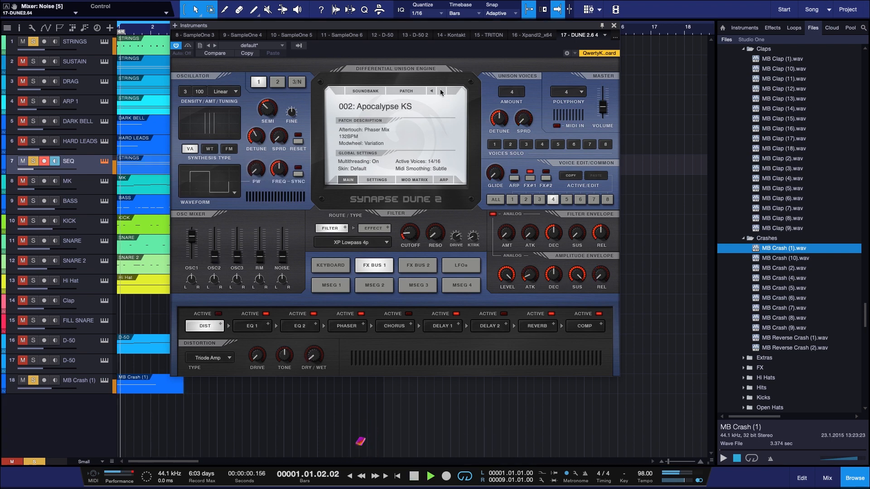
pyautogui.press('space')
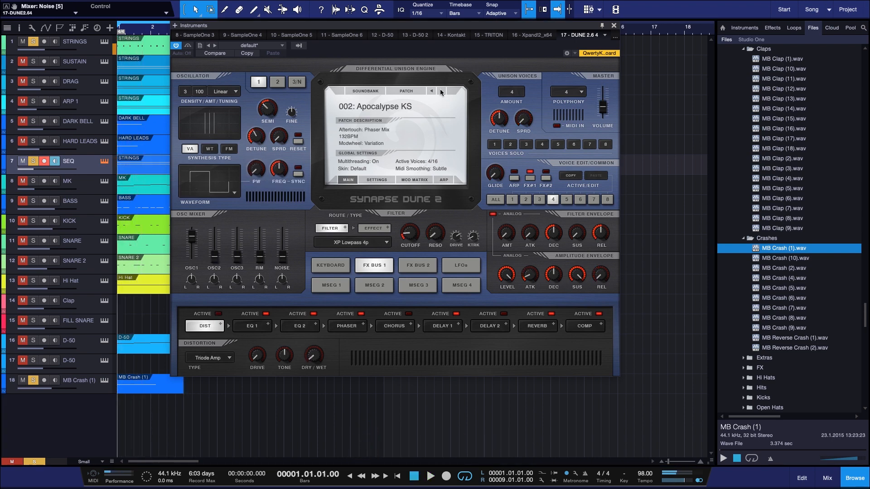
pyautogui.click(439, 90)
pyautogui.press('space')
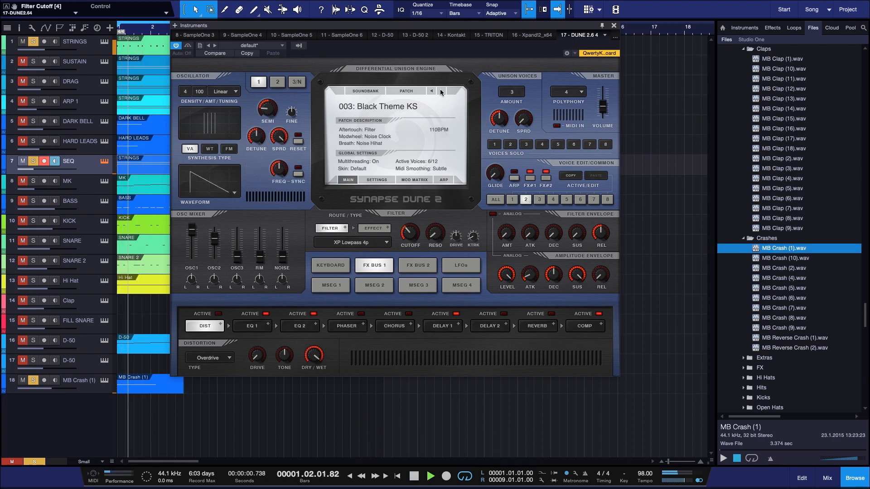
pyautogui.click(365, 91)
pyautogui.moveTo(373, 103)
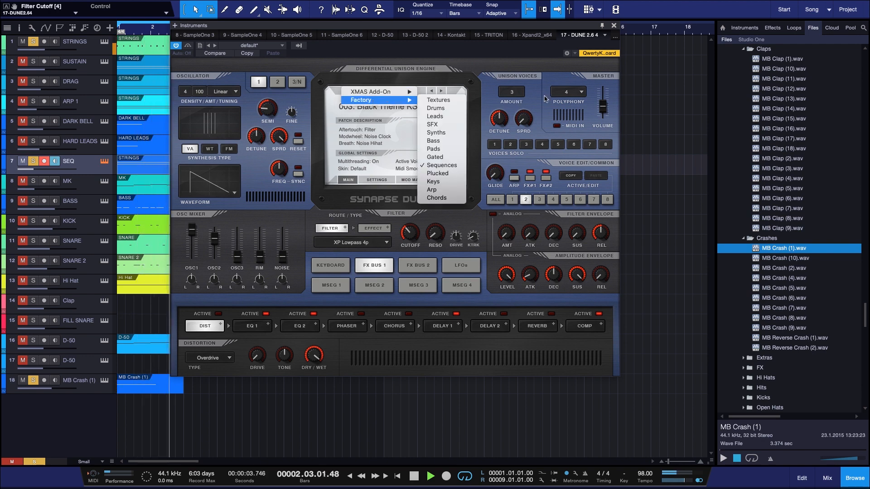
pyautogui.click(471, 99)
pyautogui.click(442, 91)
pyautogui.press('space')
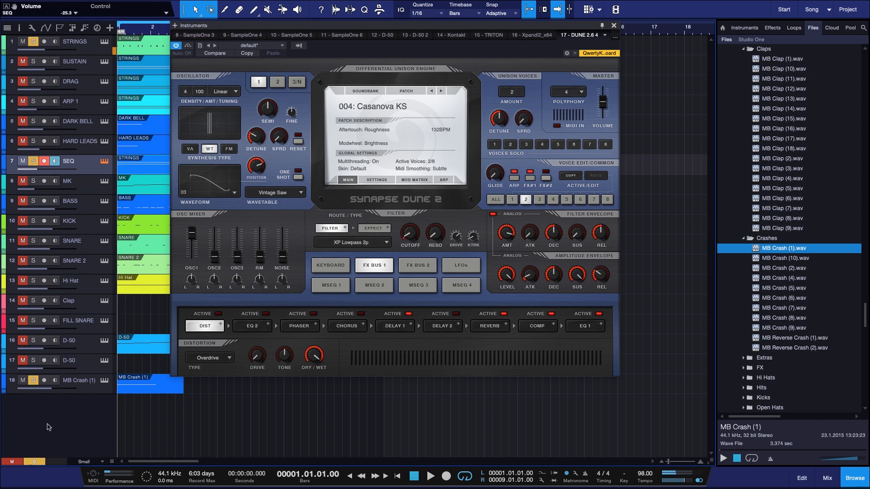
# Clear all track solos and set the SEQ volume to about -22.7 dB while the full mix plays
pyautogui.click(35, 462)
pyautogui.press('space')
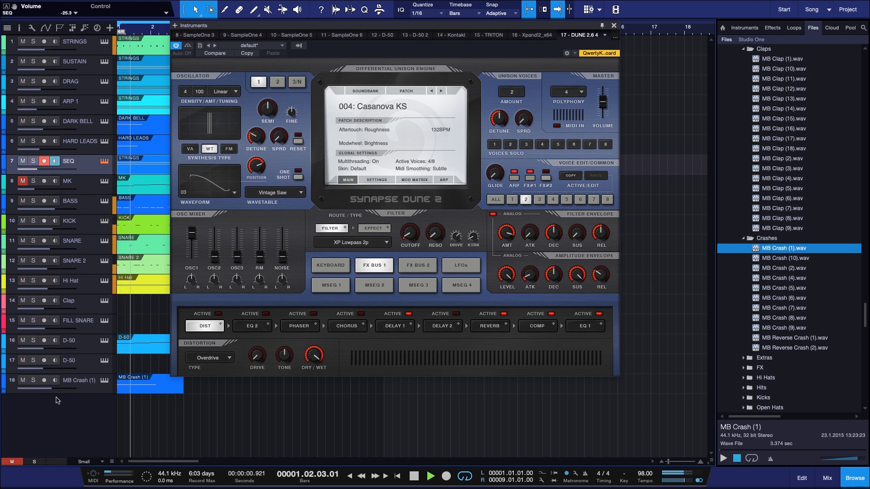
pyautogui.click(614, 26)
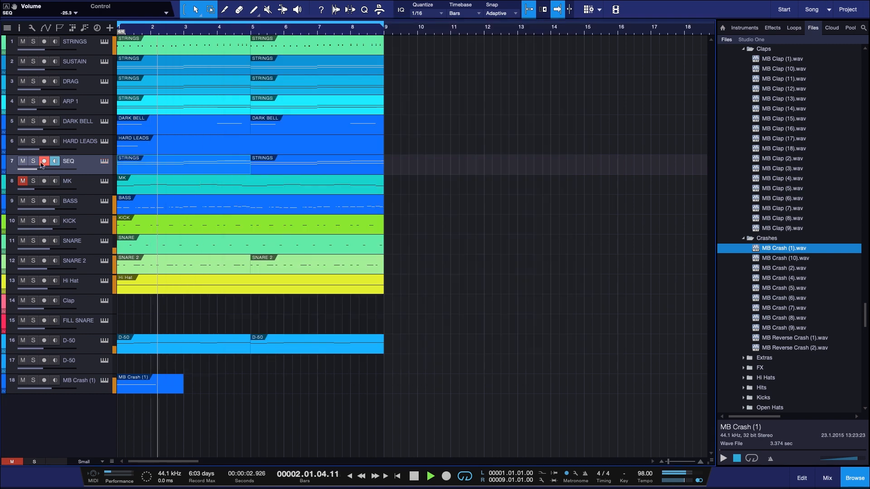
pyautogui.moveTo(44, 170); pyautogui.dragTo(46, 170)
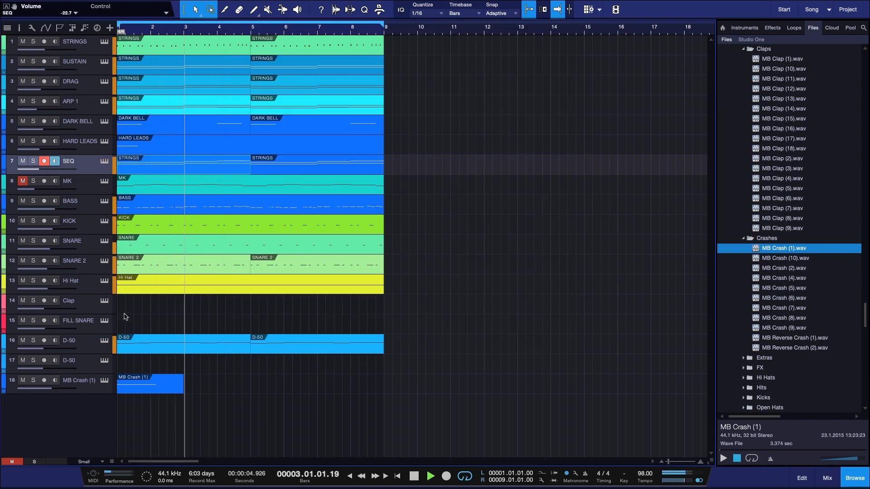
# Set track 16 D-50's volume to about -22.8 dB, mute it and listen to the mix
pyautogui.moveTo(41, 348); pyautogui.dragTo(41, 350)
pyautogui.click(22, 340)
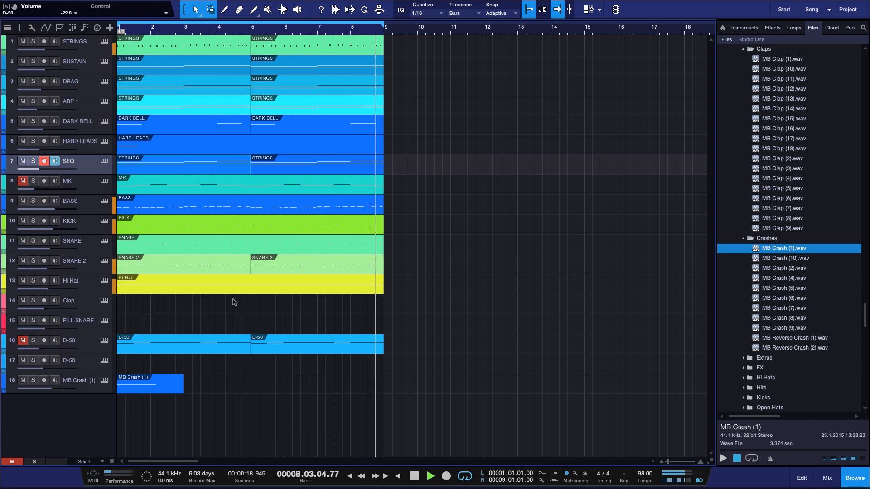
pyautogui.click(89, 248)
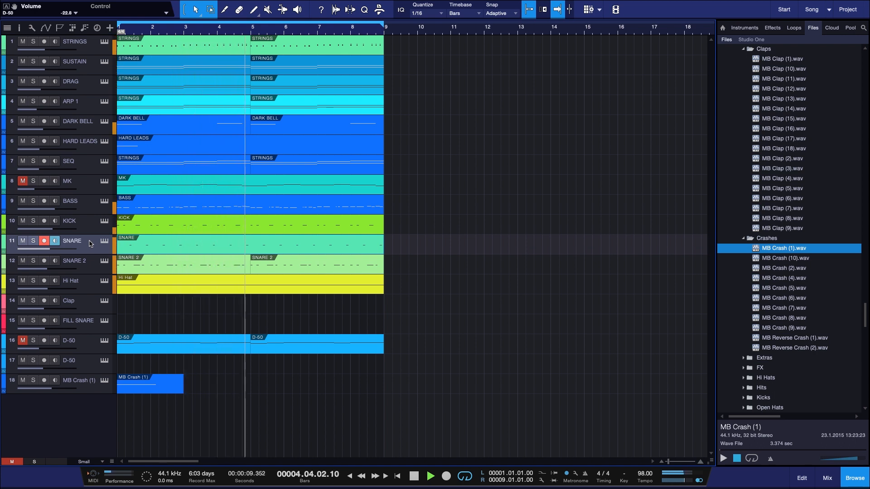
pyautogui.press('space')
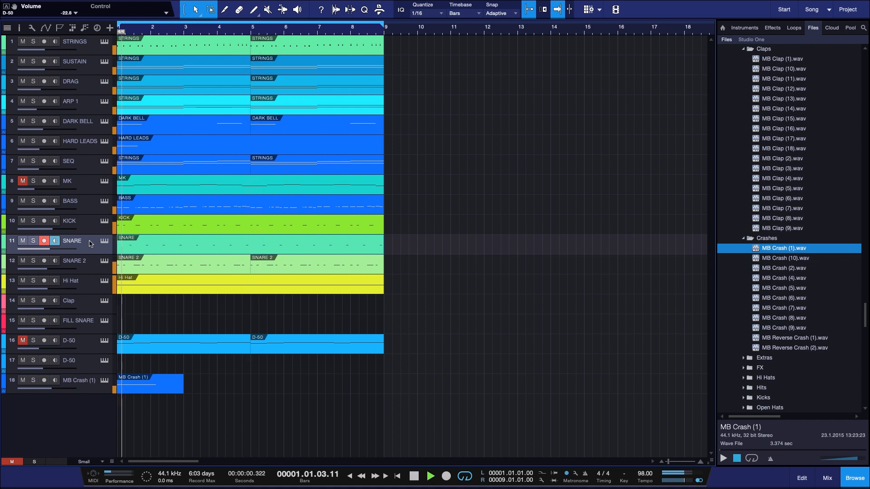
# Copy the MB Crash (1) part to bar 5 and shorten both crash parts to a little over one bar
pyautogui.click(125, 392)
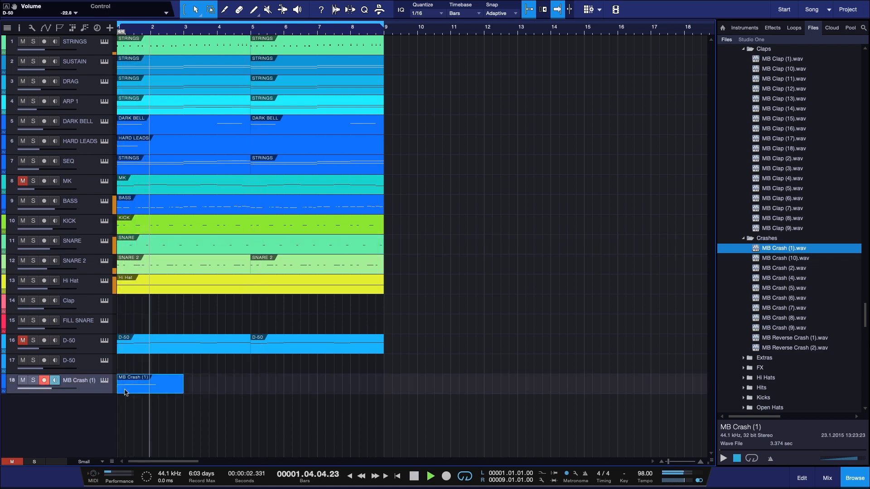
pyautogui.moveTo(125, 392); pyautogui.dragTo(259, 393)
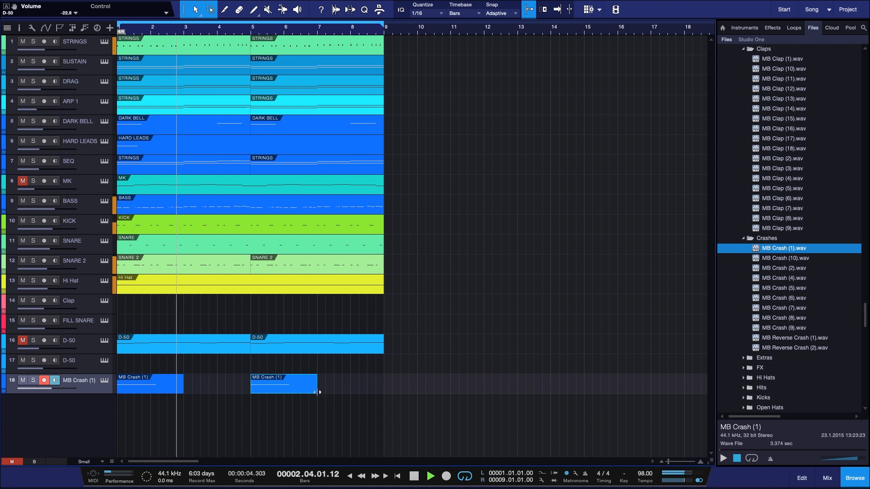
pyautogui.moveTo(317, 392); pyautogui.dragTo(292, 393)
pyautogui.moveTo(183, 393); pyautogui.dragTo(158, 392)
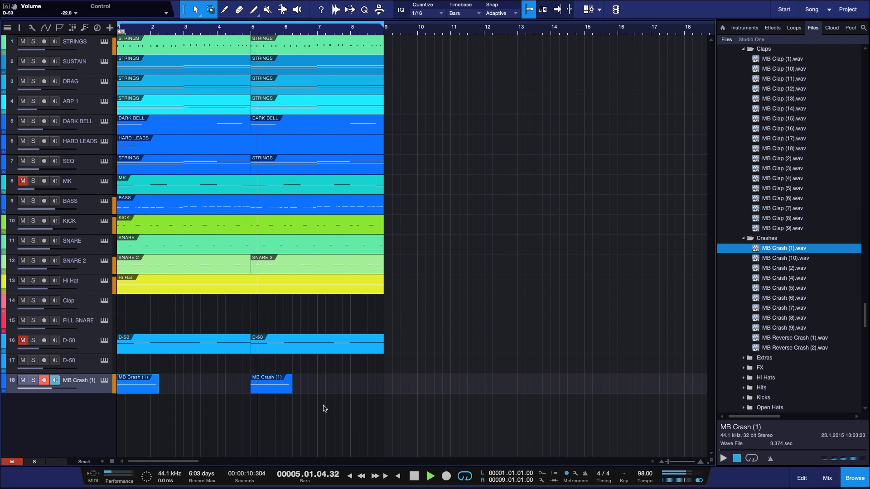
# Record a snare fill part over bars 1 to 4 on the FILL SNARE track and duplicate it into bars 5 to 8
pyautogui.click(94, 330)
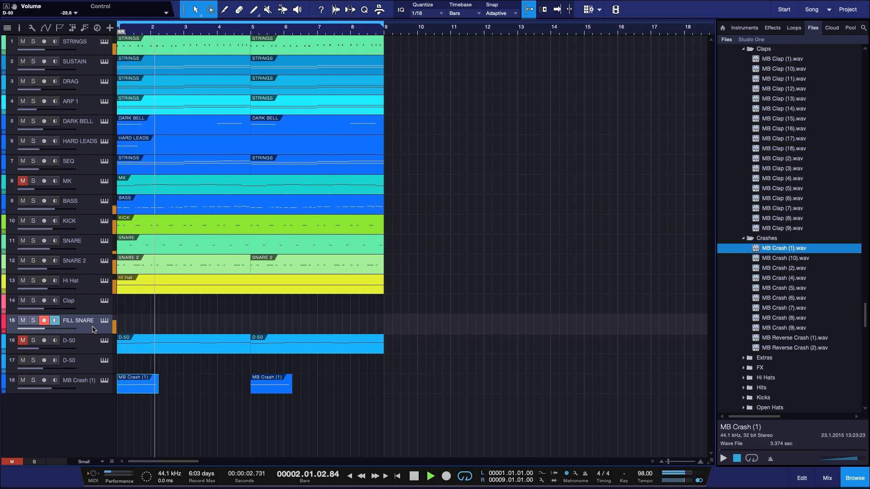
pyautogui.press('space')
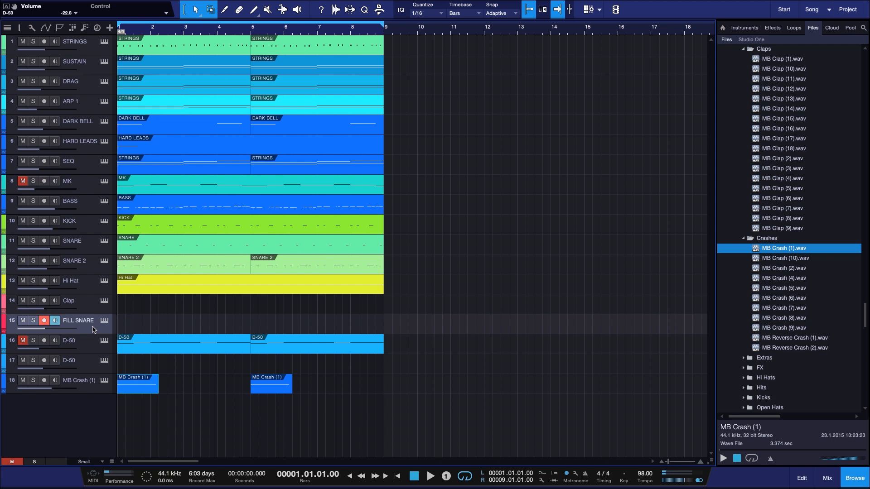
pyautogui.press('KP_Multiply')
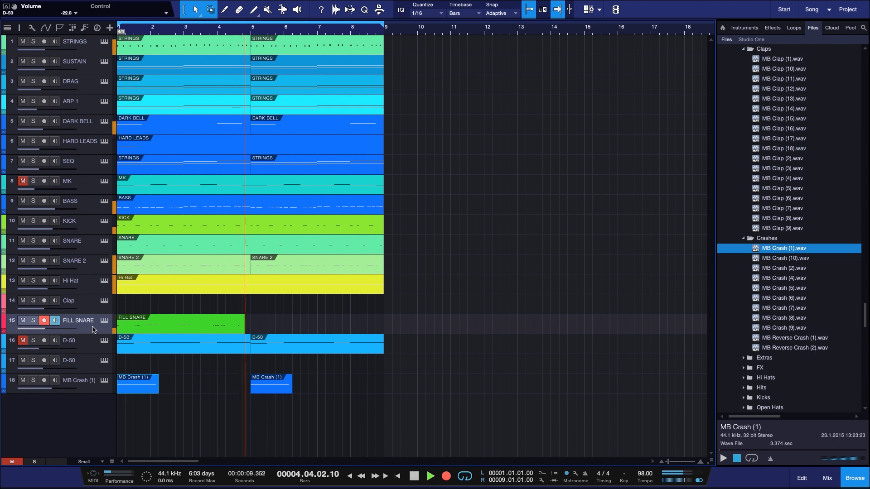
pyautogui.press('space')
pyautogui.press('space')
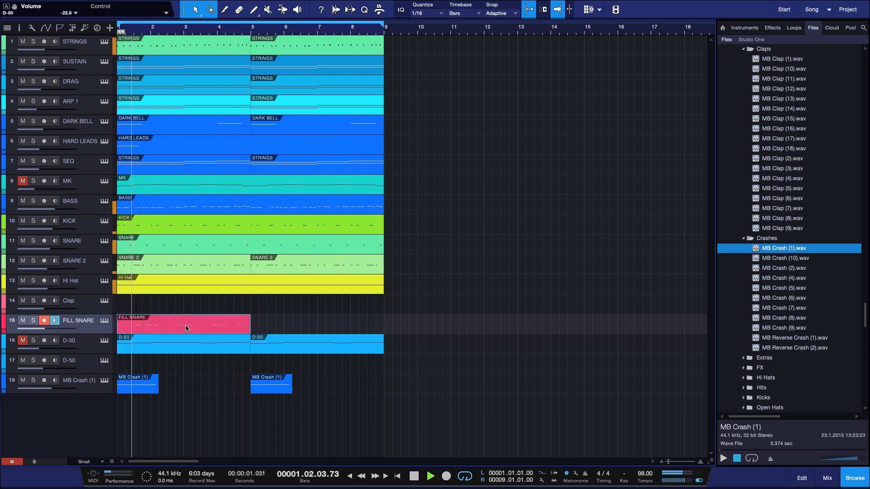
pyautogui.press('d')
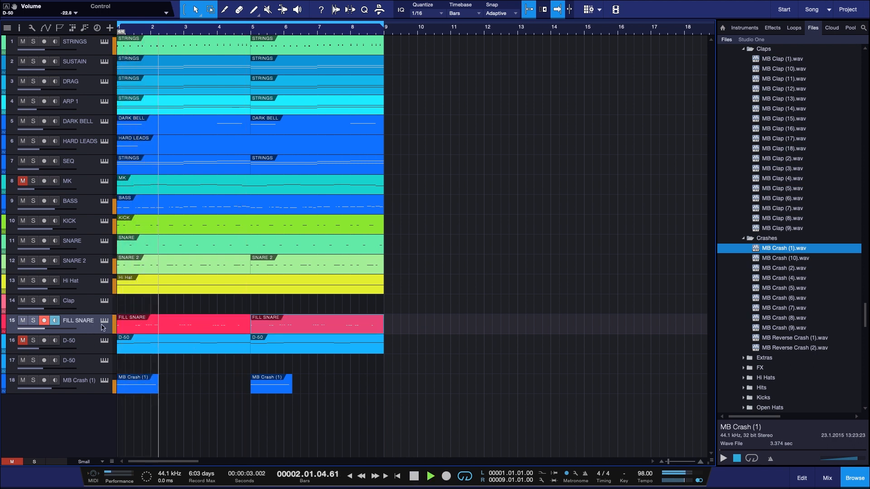
# Record a clap part across all eight bars on the Clap track
pyautogui.click(94, 306)
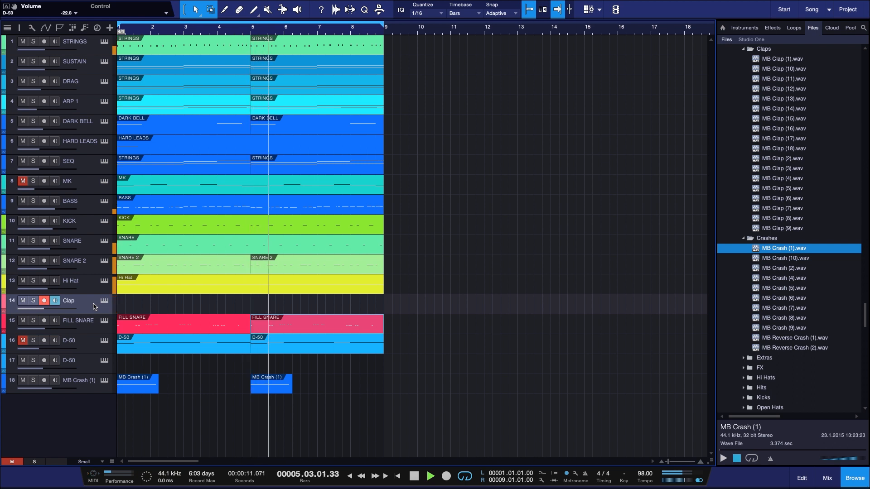
pyautogui.press('space')
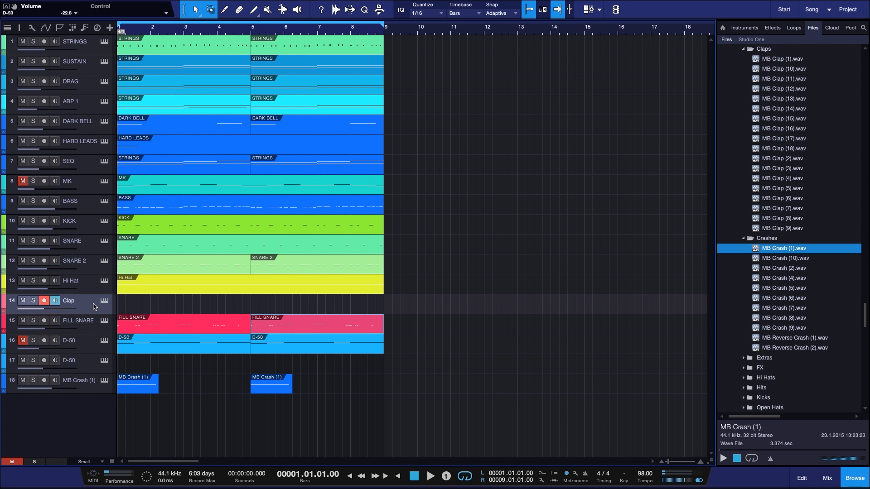
pyautogui.press('KP_Multiply')
pyautogui.press('space')
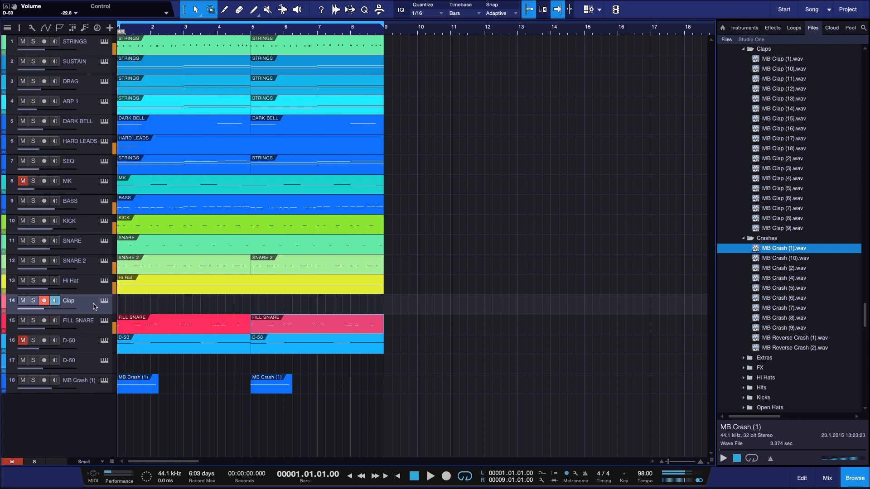
pyautogui.press('space')
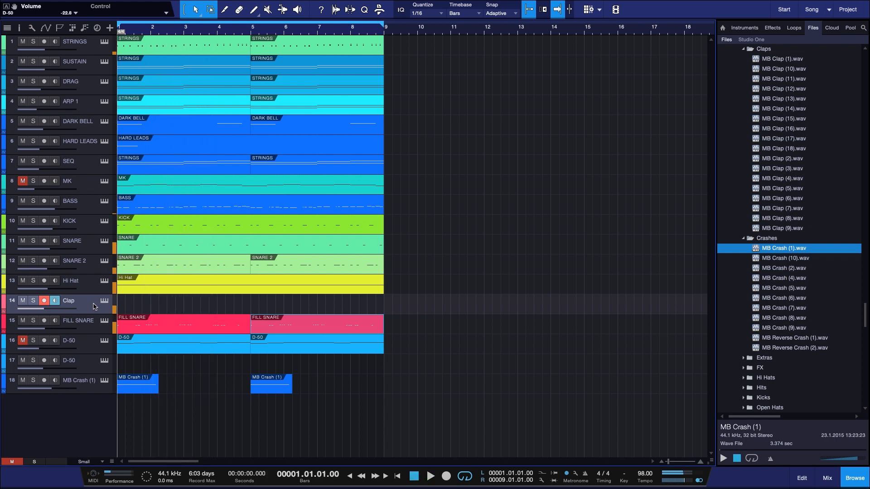
pyautogui.press('space')
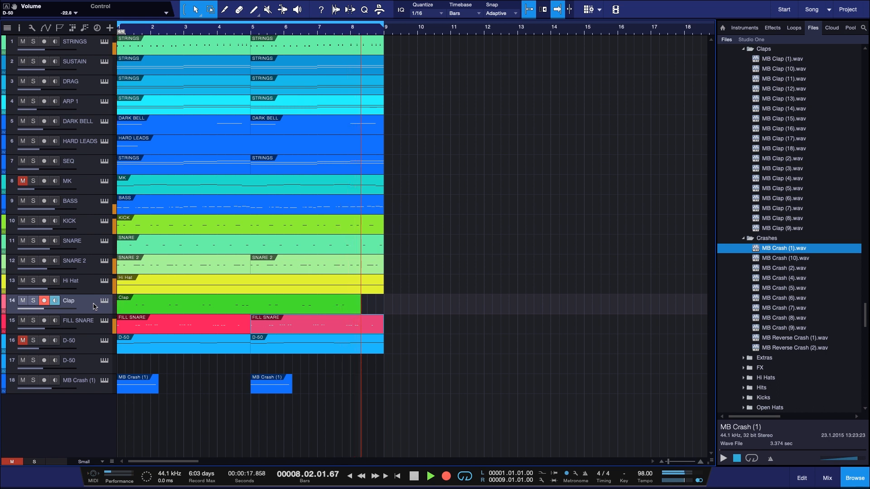
pyautogui.press('space')
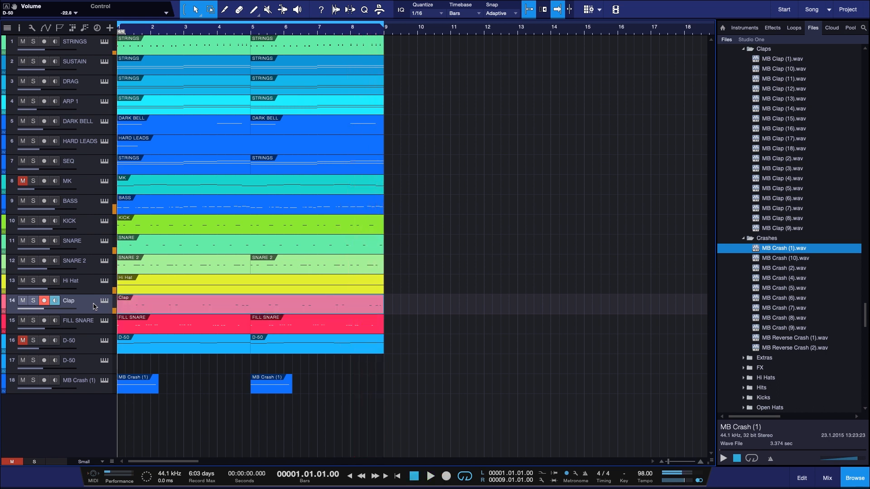
# Clear all track mutes and play the full arrangement from bar 1
pyautogui.press('space')
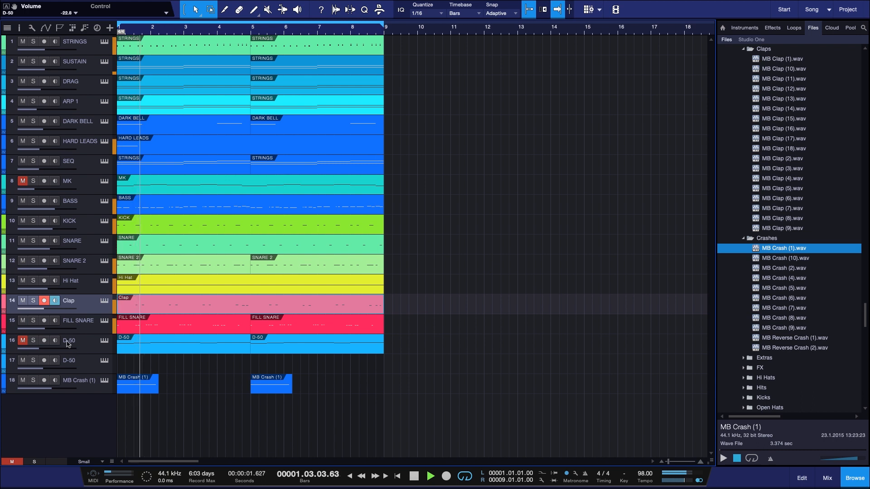
pyautogui.press('space')
pyautogui.press('space')
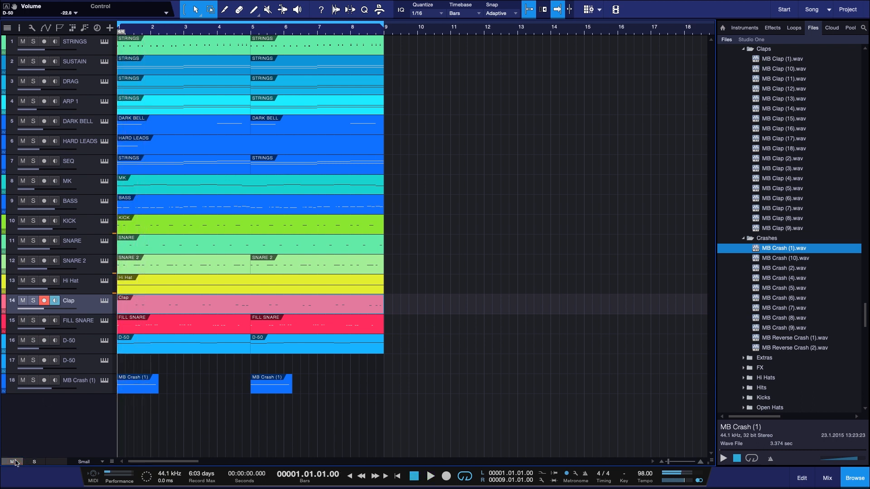
pyautogui.press('space')
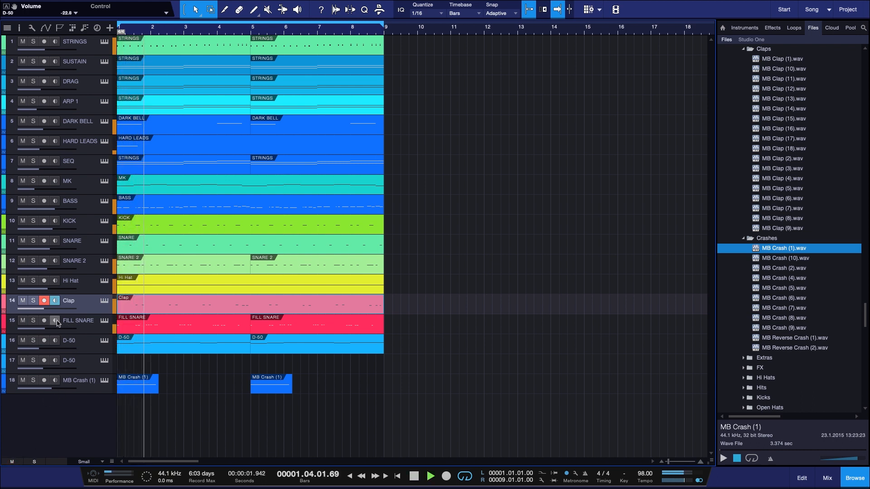
# Try the arrangement without the D-50 part in bars 1 to 4, undoing the deletion
pyautogui.click(177, 354)
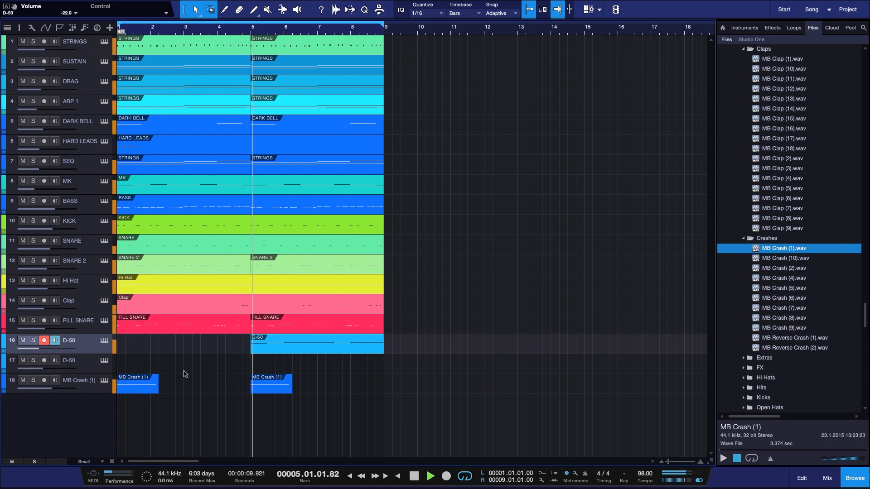
pyautogui.press('super+z')
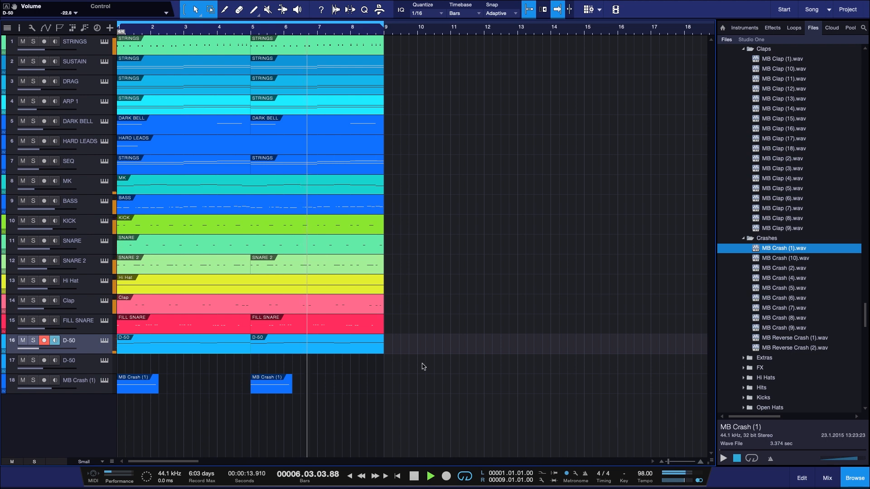
# Search the Crashes folder for "tag"
pyautogui.click(826, 478)
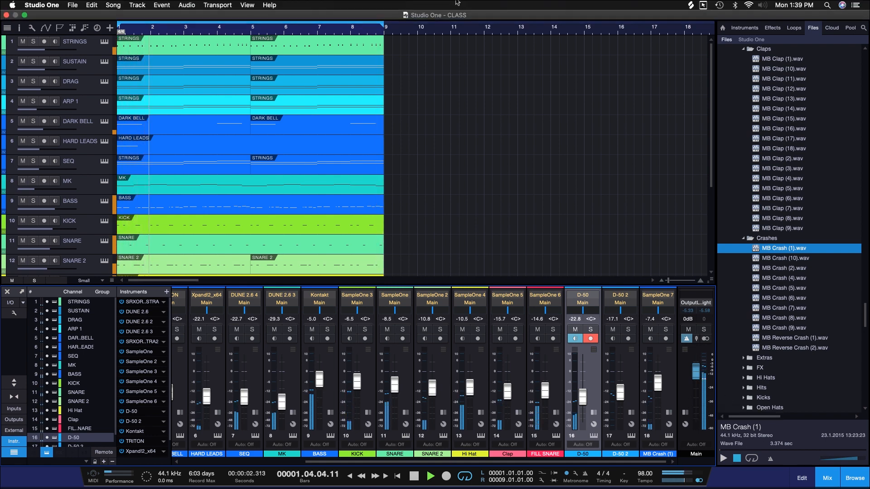
pyautogui.scroll(20, 853, 313)
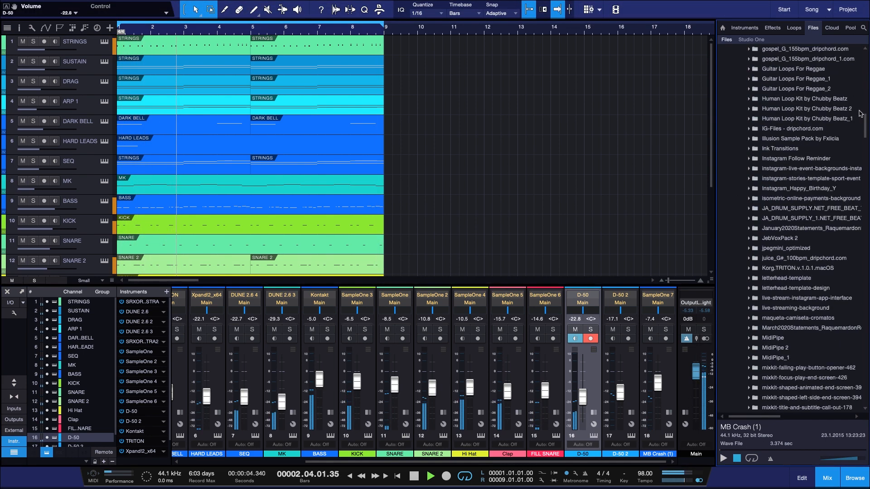
pyautogui.click(863, 28)
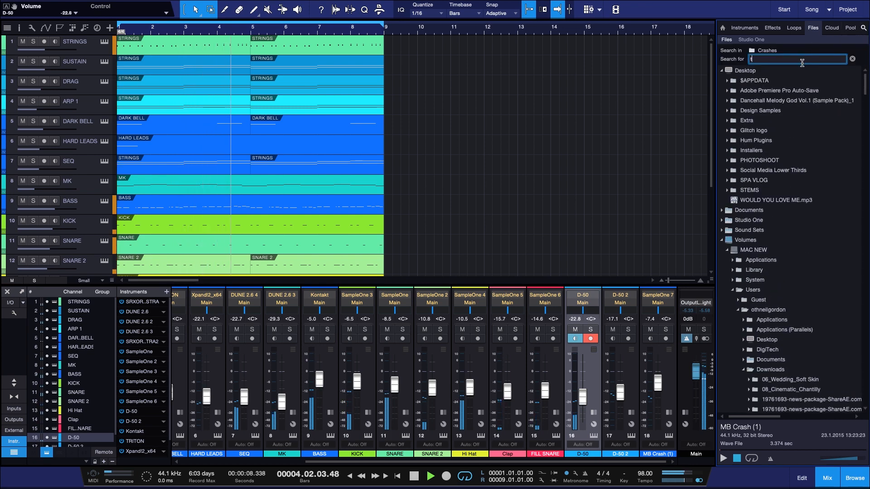
pyautogui.press('Return')
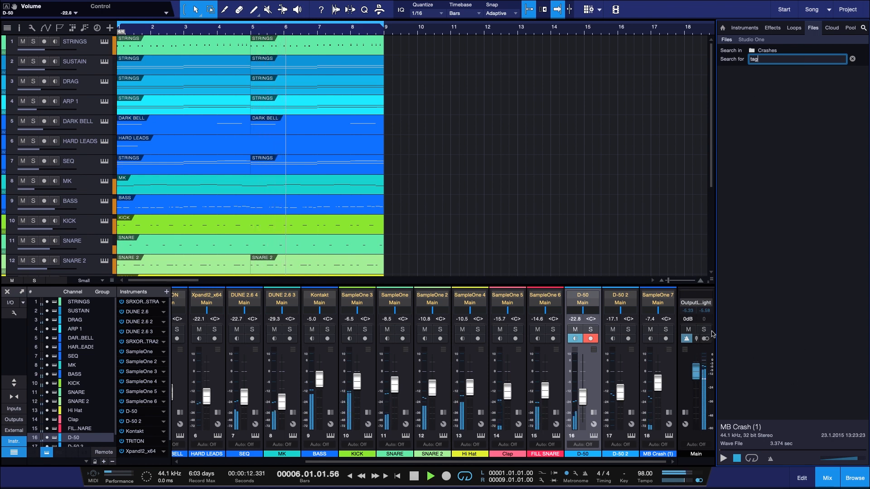
# Clear the search, choose the IMAC EXTERNAL drive as the search location and search it for "tag"
pyautogui.click(853, 58)
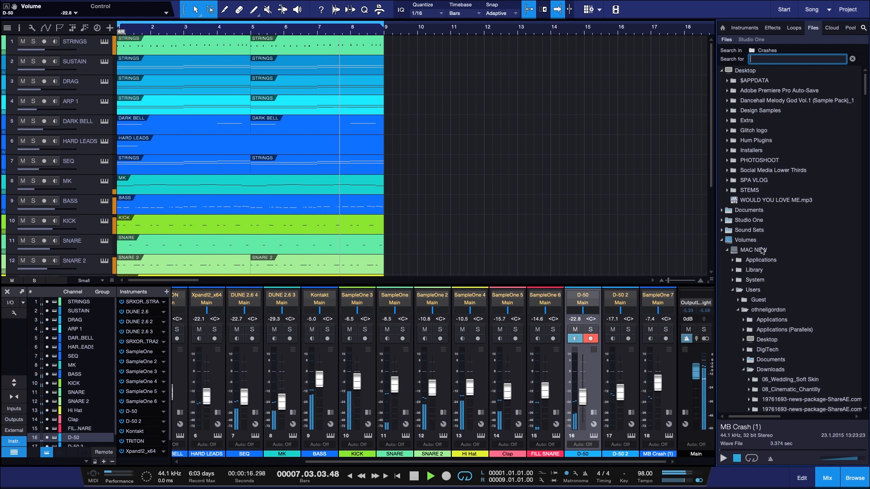
pyautogui.scroll(-15, 763, 251)
pyautogui.scroll(-20, 765, 225)
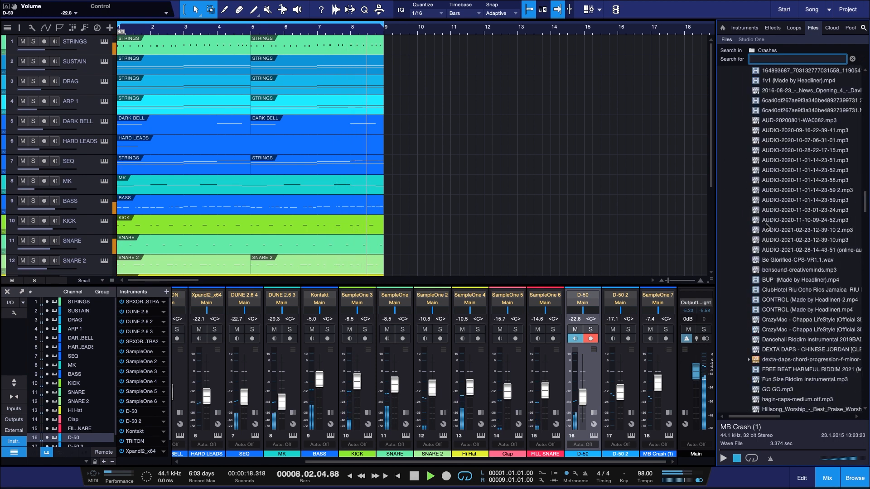
pyautogui.doubleClick(761, 231)
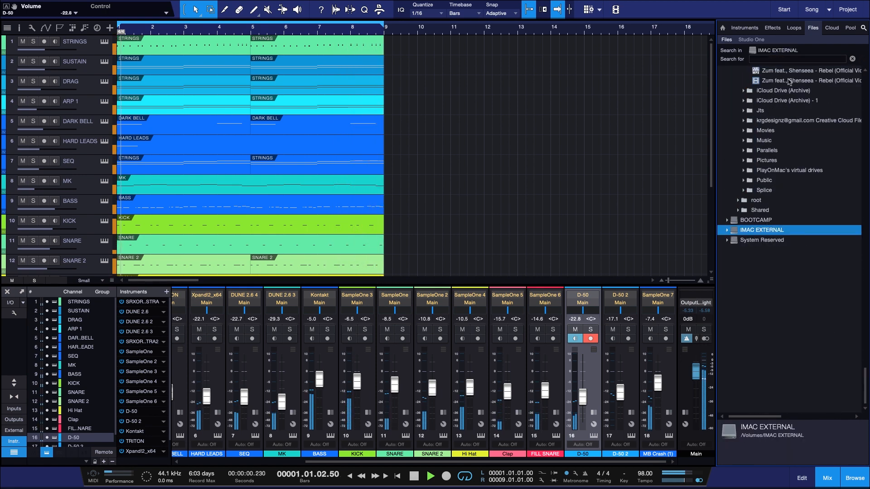
pyautogui.click(801, 60)
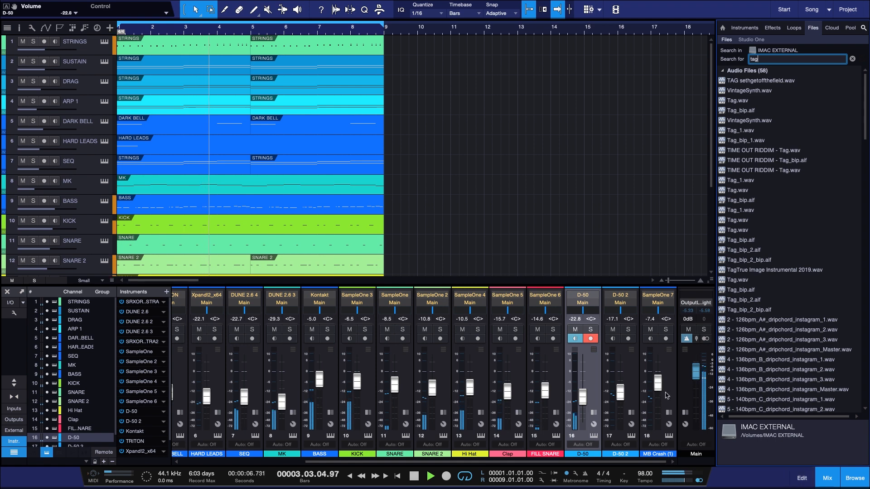
pyautogui.click(827, 478)
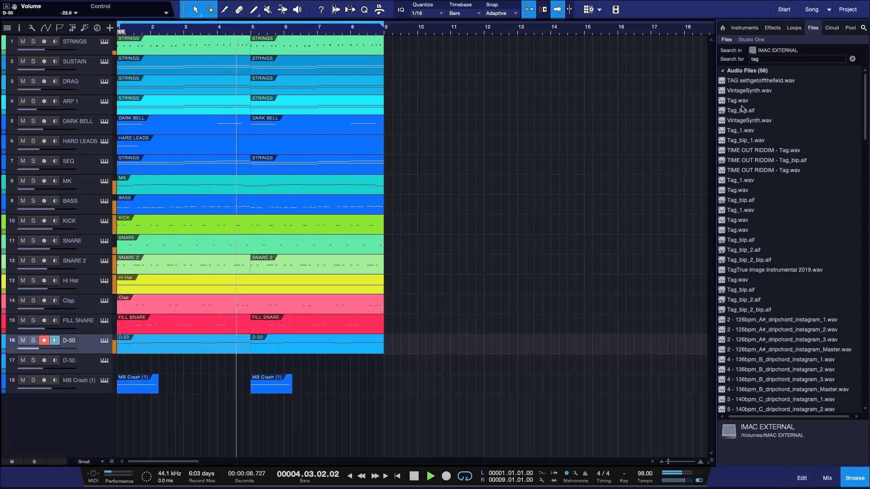
# Place Tag.wav on a new track below MB Crash (1) and position the clip at bar 5
pyautogui.moveTo(741, 106); pyautogui.dragTo(175, 410)
pyautogui.press('space')
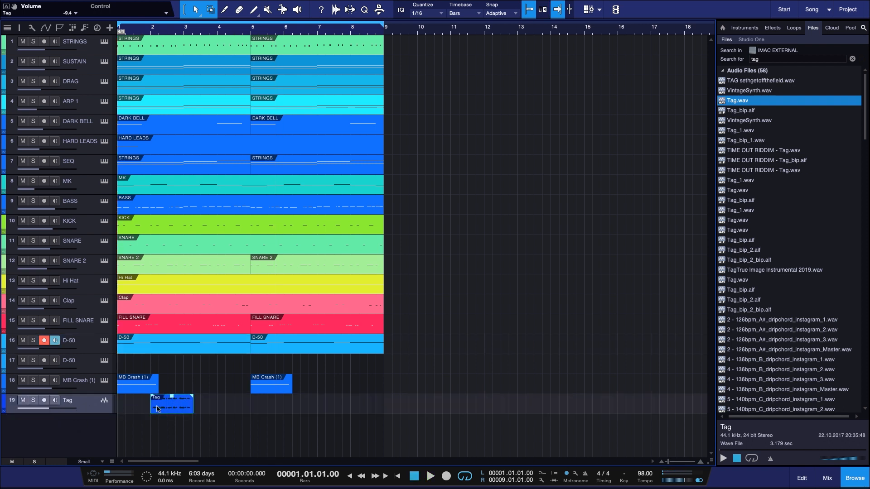
pyautogui.press('space')
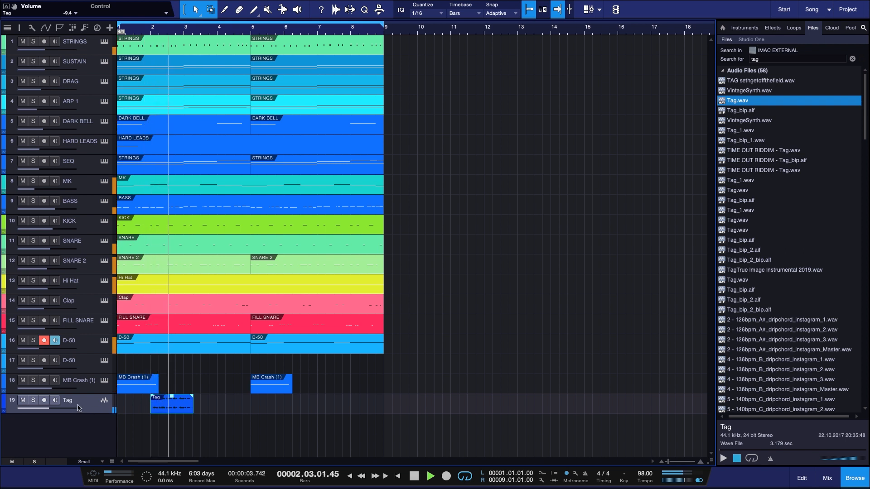
pyautogui.moveTo(163, 413); pyautogui.dragTo(263, 413)
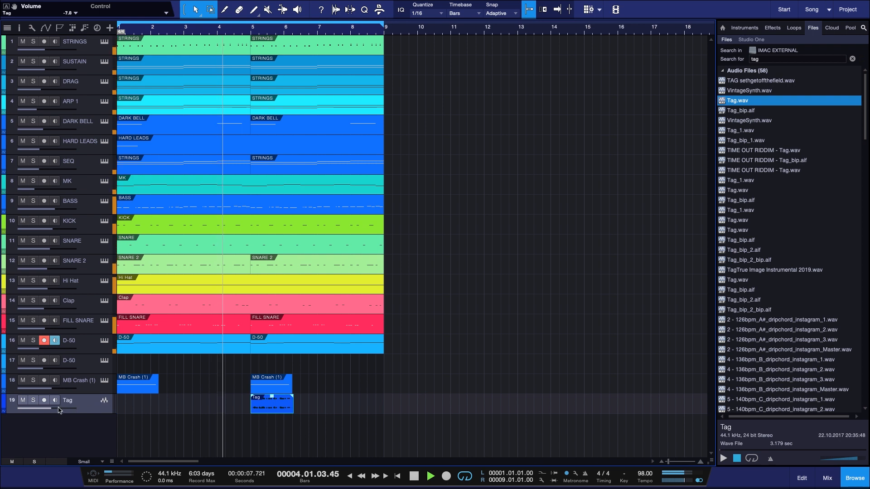
# Raise the Tag track's volume to -4.8 dB and hide the file browser
pyautogui.moveTo(51, 409); pyautogui.dragTo(61, 409)
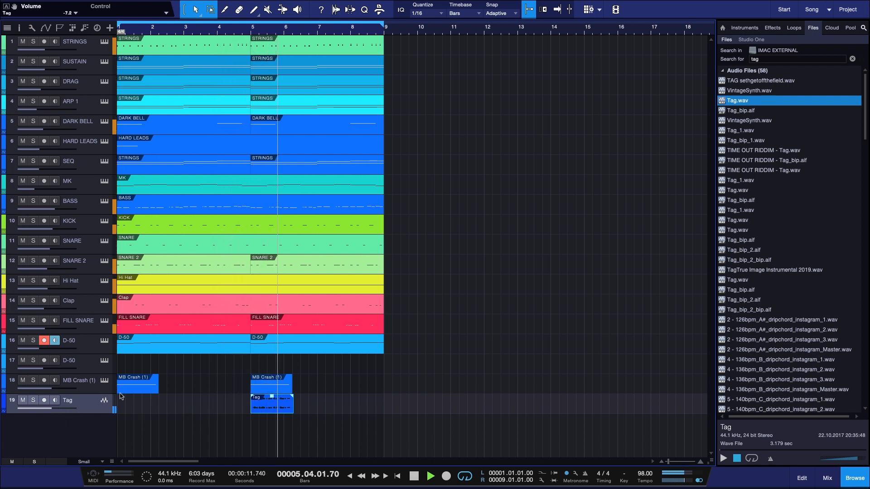
pyautogui.moveTo(56, 407)
pyautogui.moveTo(56, 408); pyautogui.dragTo(60, 409)
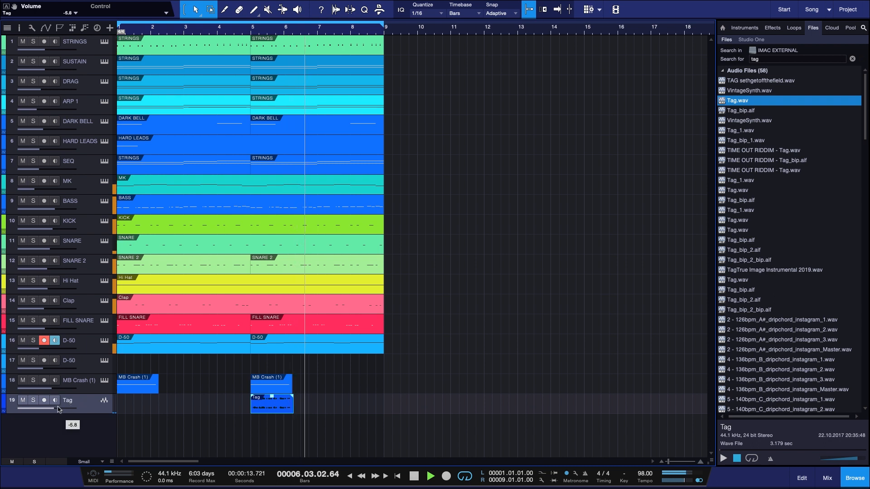
pyautogui.click(860, 483)
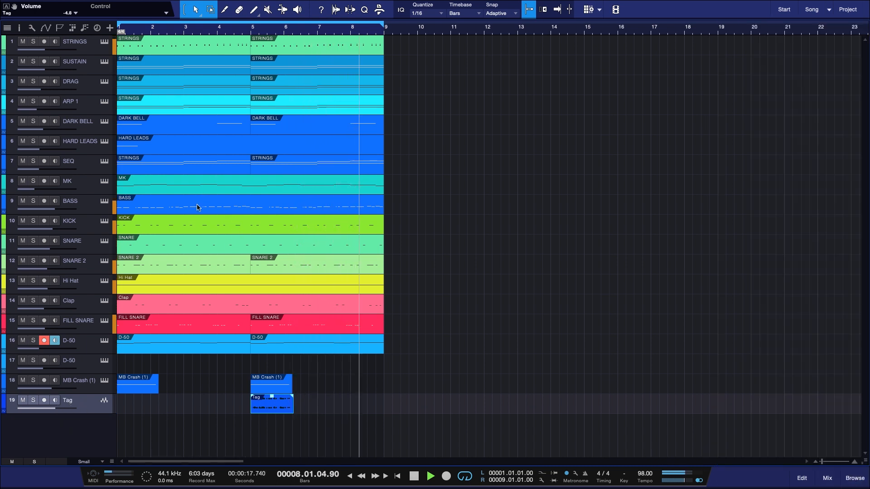
# Delete the kick part and mute the MK and STRINGS tracks to audition a stripped-down arrangement
pyautogui.click(168, 228)
pyautogui.press('Delete')
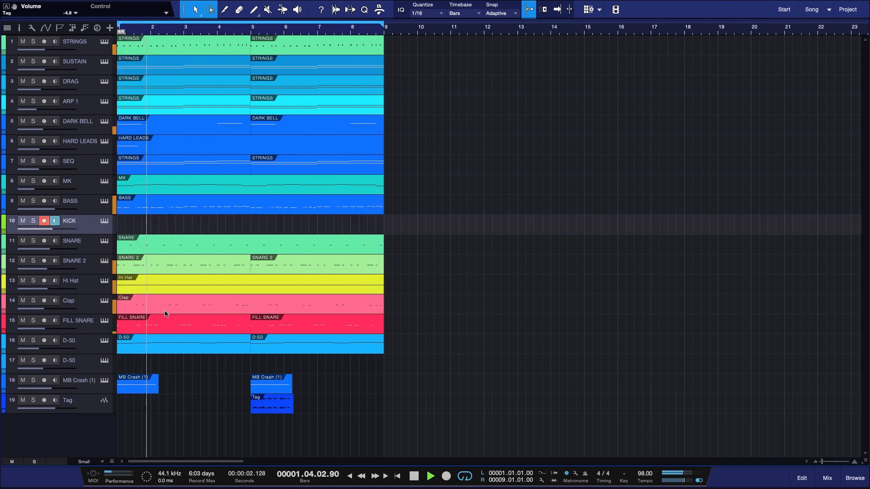
pyautogui.click(23, 181)
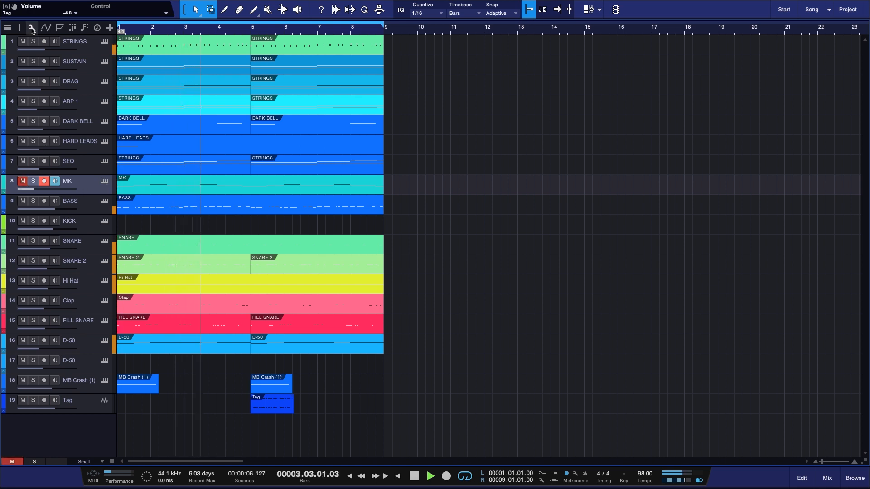
pyautogui.click(23, 42)
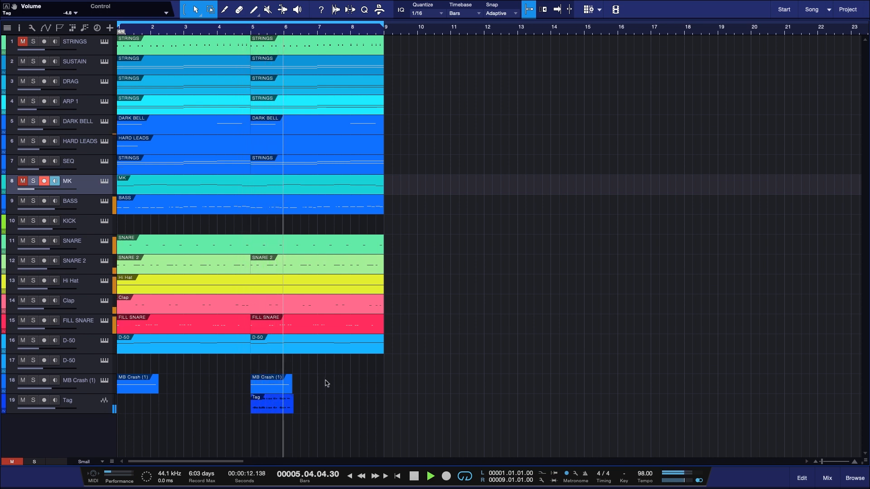
pyautogui.press('space')
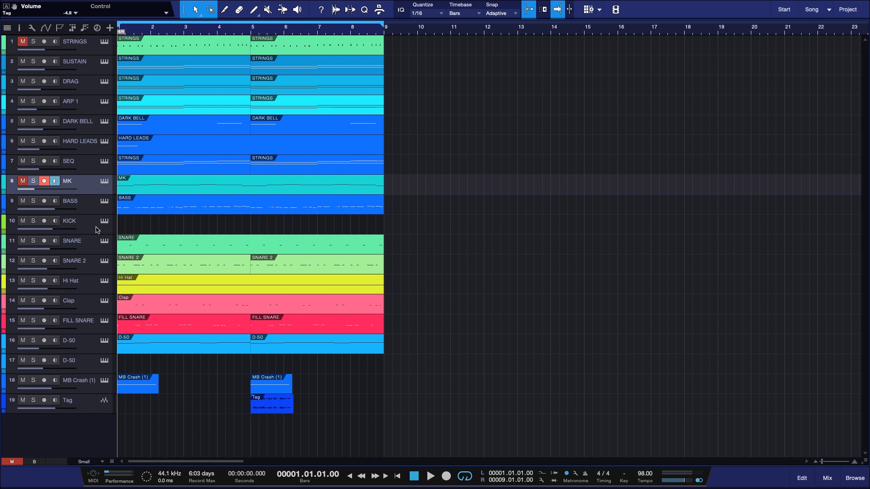
# Restore the deleted kick part and clear all track mutes for playback from bar 1
pyautogui.click(96, 230)
pyautogui.press('space')
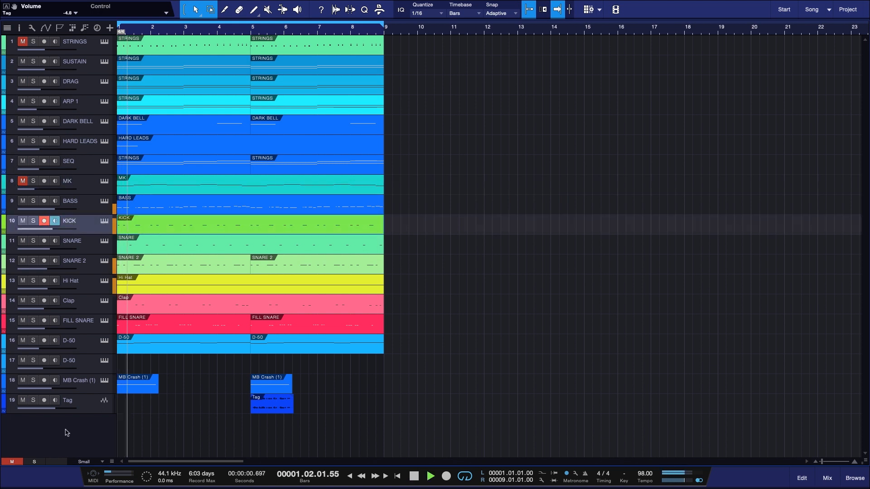
pyautogui.press('space')
pyautogui.click(18, 461)
pyautogui.press('space')
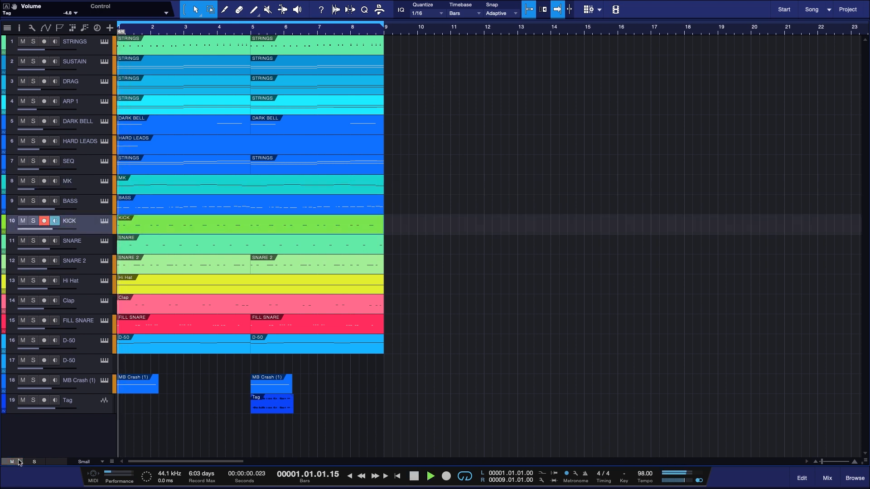